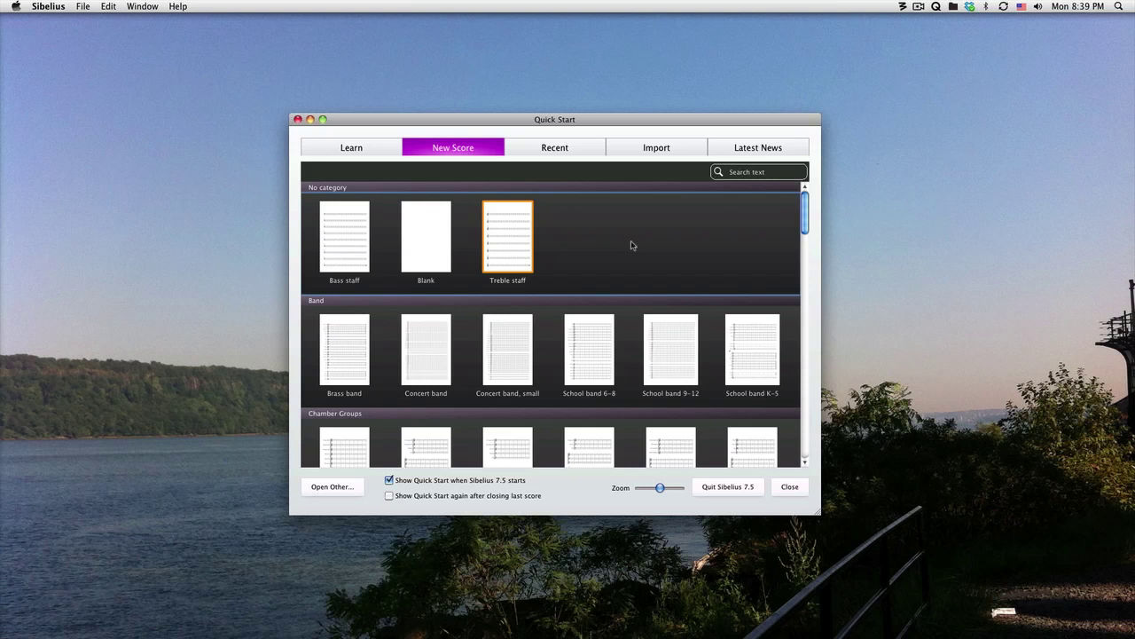
# Create a new score from the Treble staff template, keeping the 4/4 time signature
pyautogui.doubleClick(524, 240)
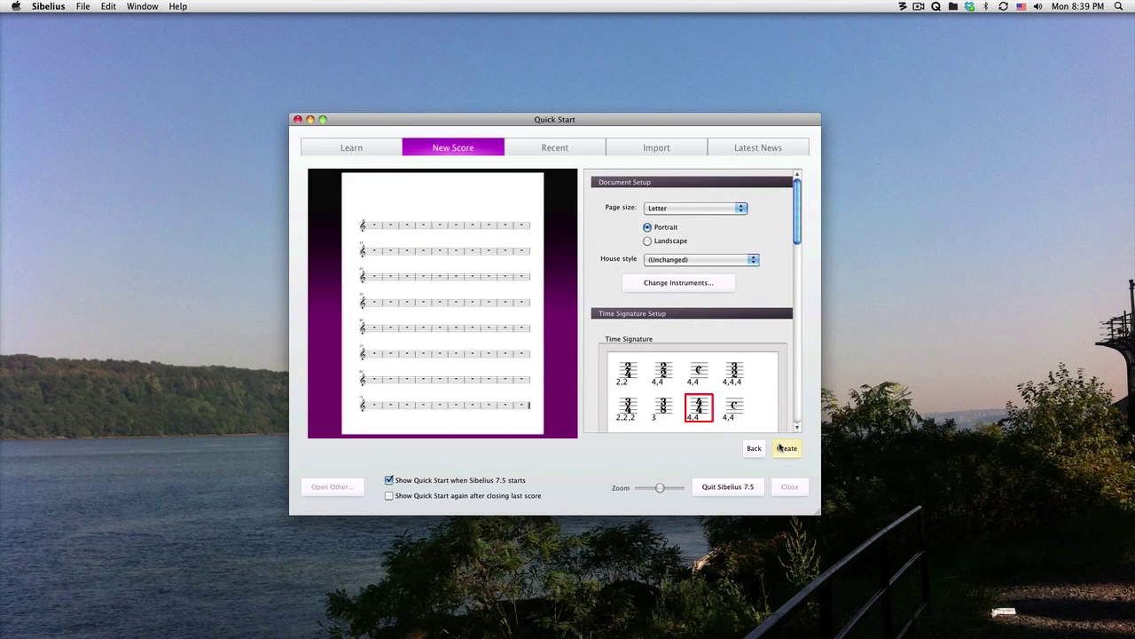
pyautogui.click(785, 448)
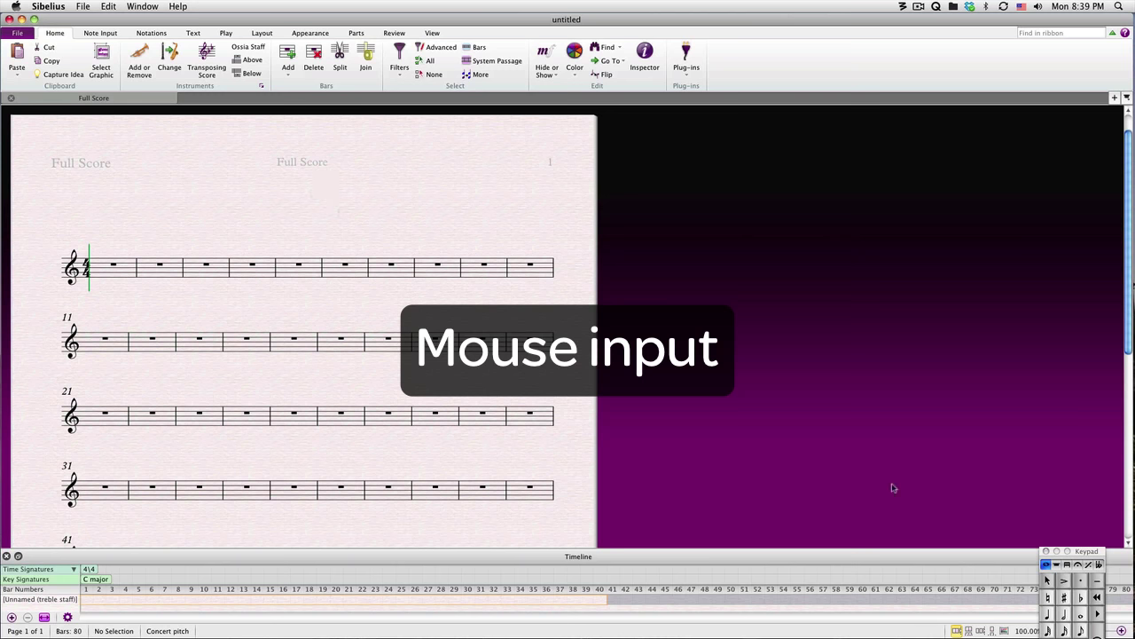
# Move the Keypad beside the score and enter a C5 quarter and beamed D5–E5 eighths in bar 1
pyautogui.moveTo(1101, 551); pyautogui.dragTo(558, 340)
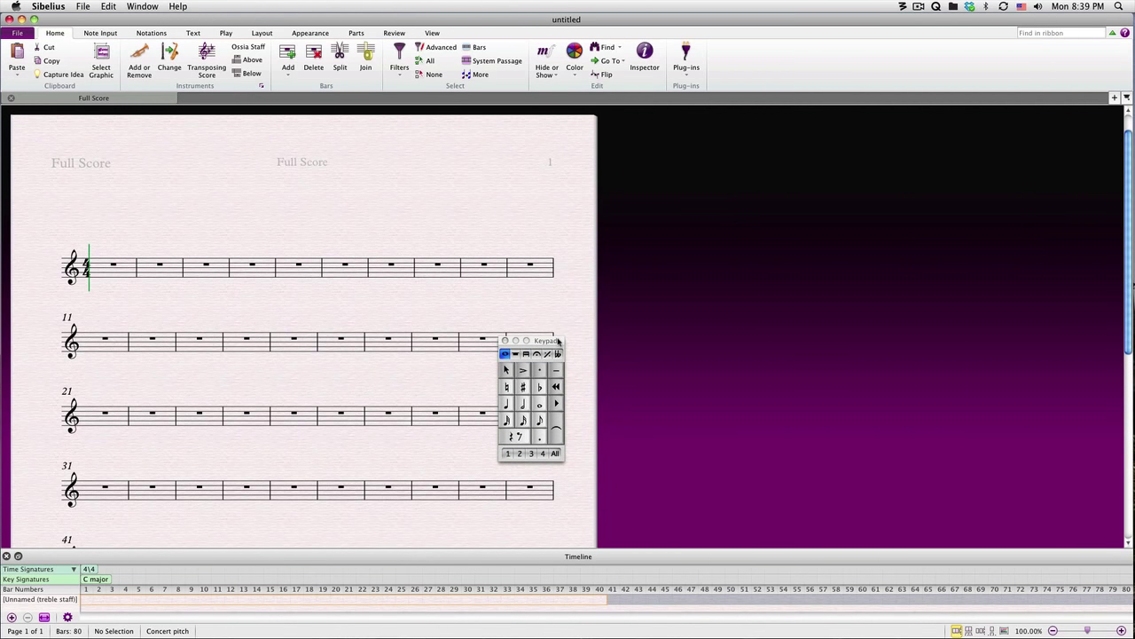
pyautogui.moveTo(558, 341); pyautogui.dragTo(365, 397)
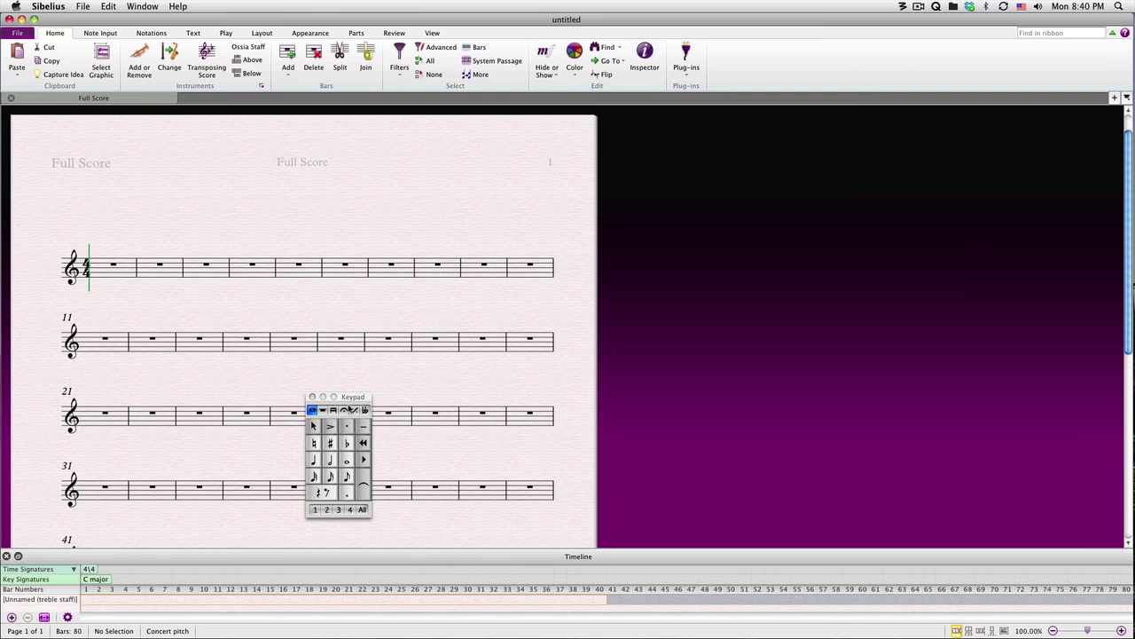
pyautogui.moveTo(351, 401); pyautogui.dragTo(319, 374)
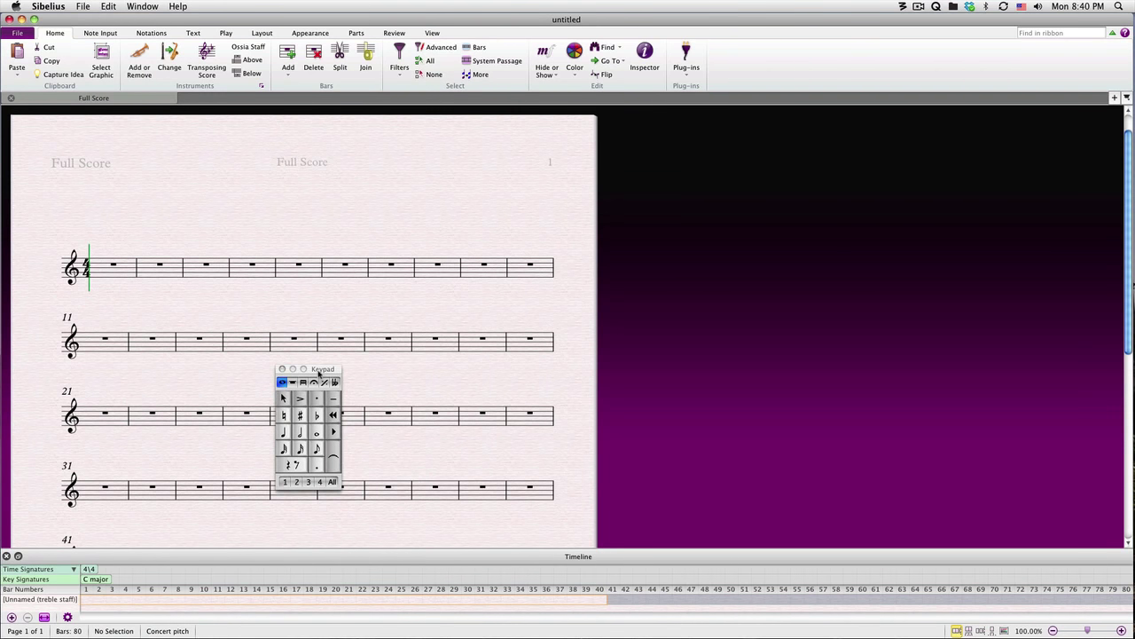
pyautogui.click(282, 432)
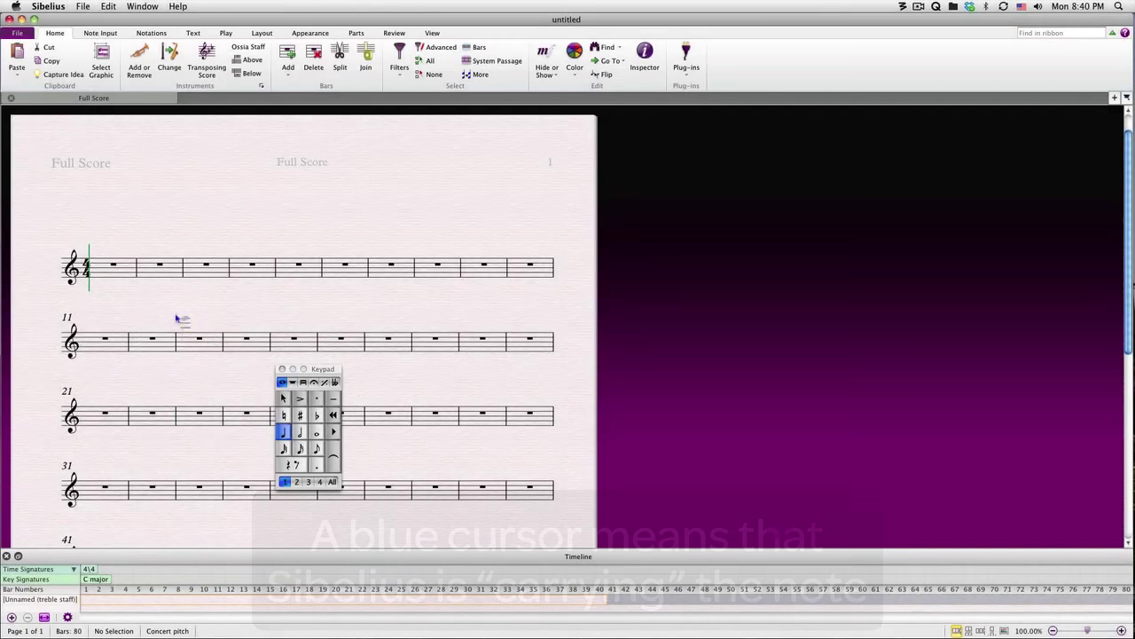
pyautogui.click(96, 268)
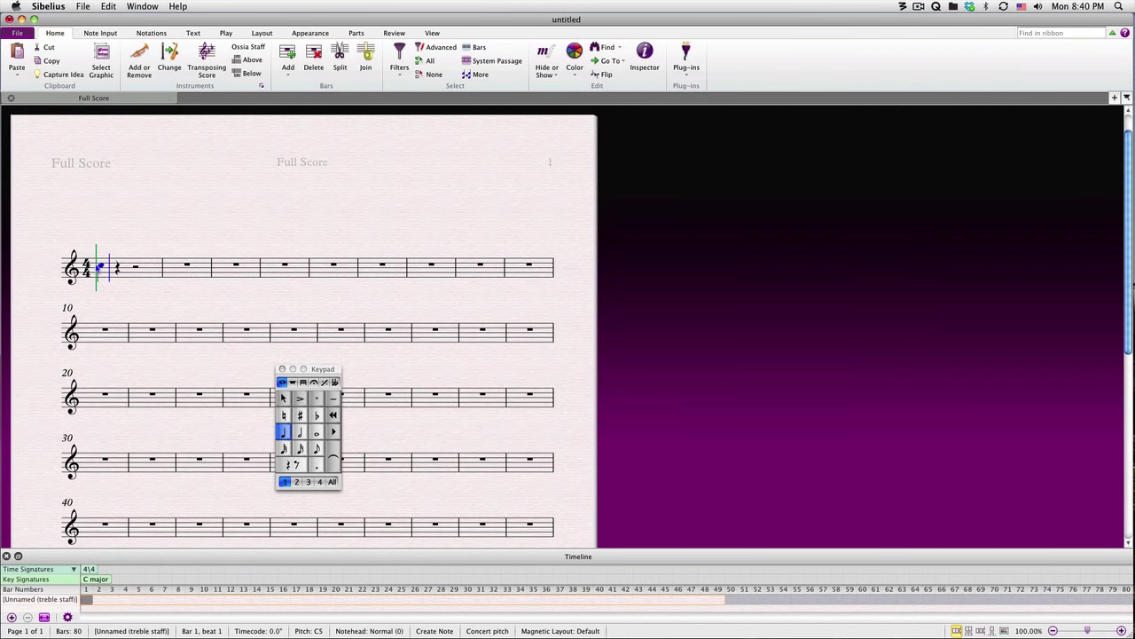
pyautogui.click(316, 448)
pyautogui.click(125, 266)
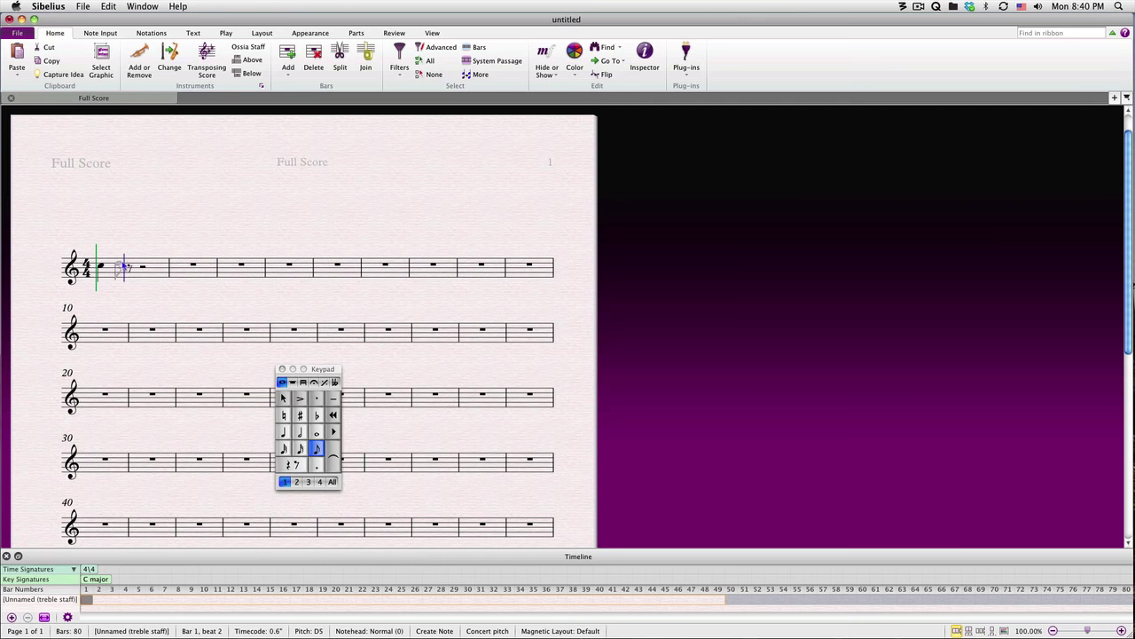
pyautogui.click(129, 262)
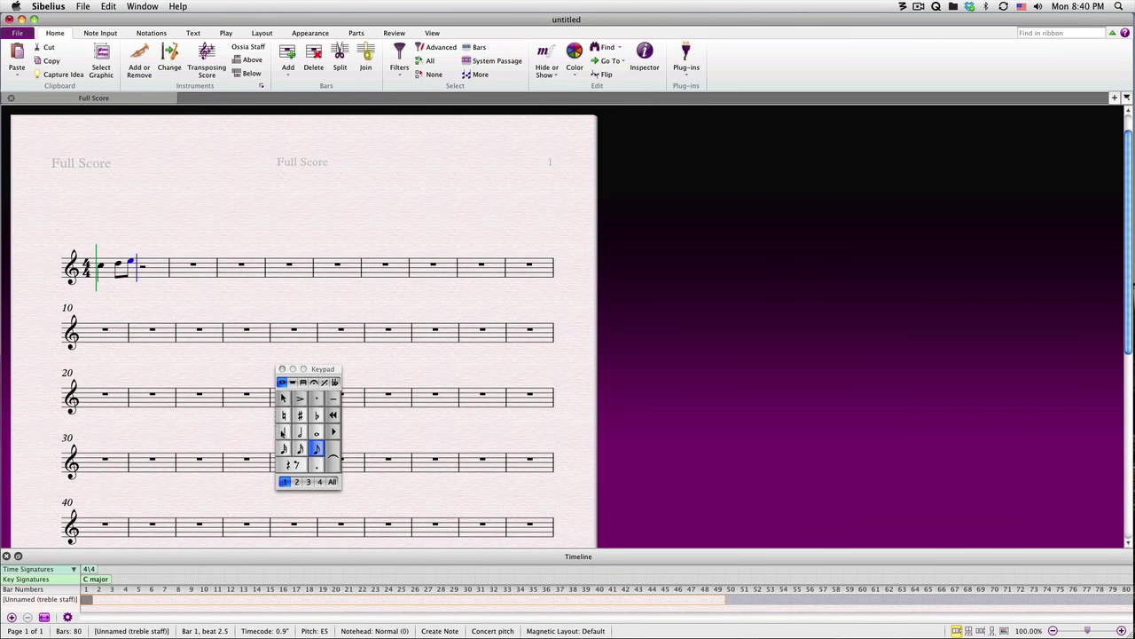
# Finish bar 1 with F5 and E5 quarters, then start bar 2 with an A4 half note
pyautogui.press('4')
pyautogui.click(144, 259)
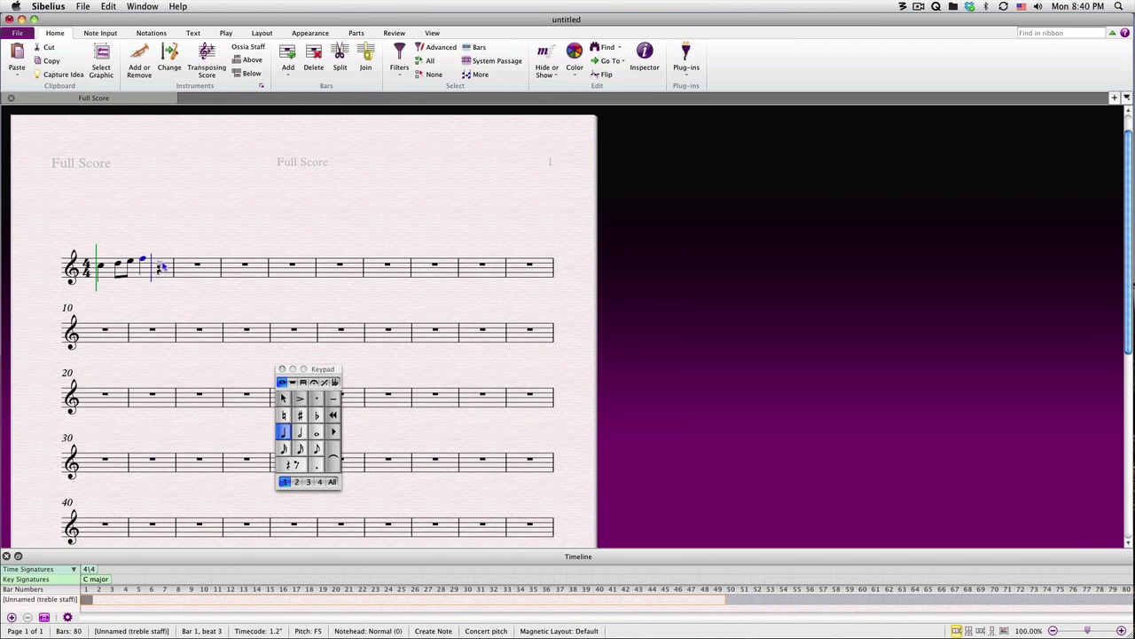
pyautogui.click(161, 263)
pyautogui.click(299, 431)
pyautogui.click(183, 276)
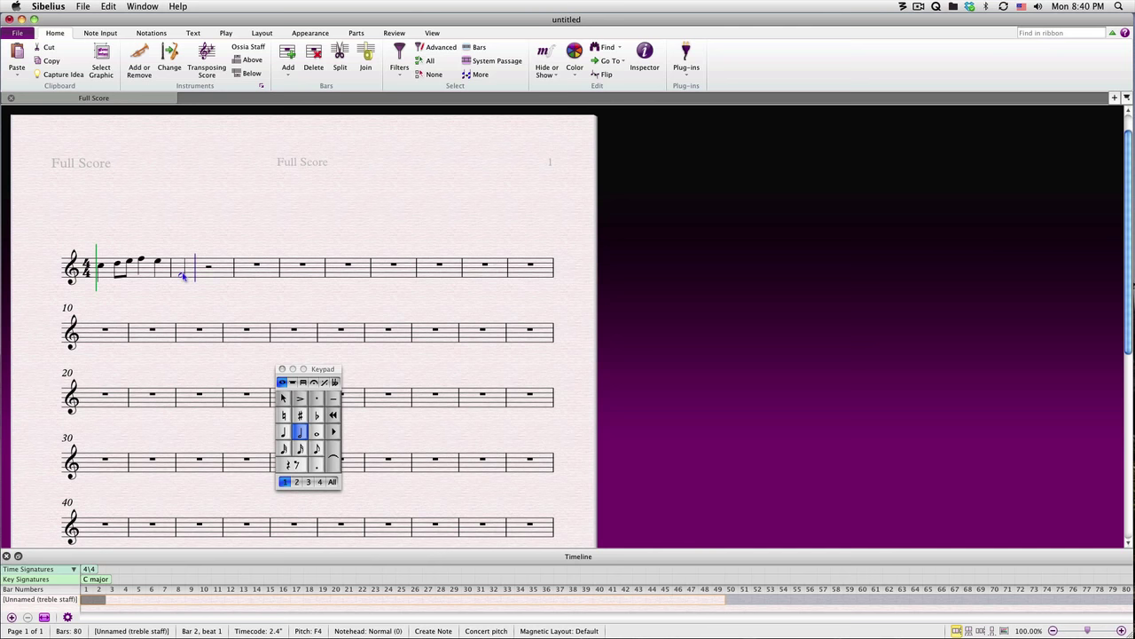
pyautogui.press('Up')
pyautogui.press('Up')
pyautogui.press('Up')
pyautogui.press('Up')
pyautogui.press('Down')
pyautogui.press('Down')
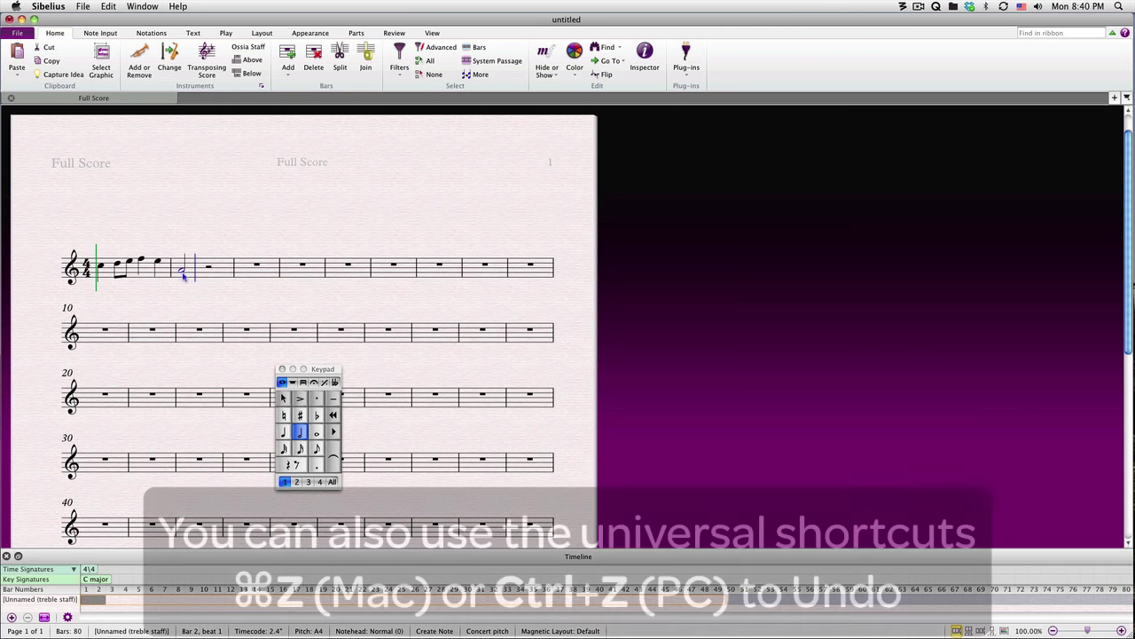
pyautogui.press('Escape')
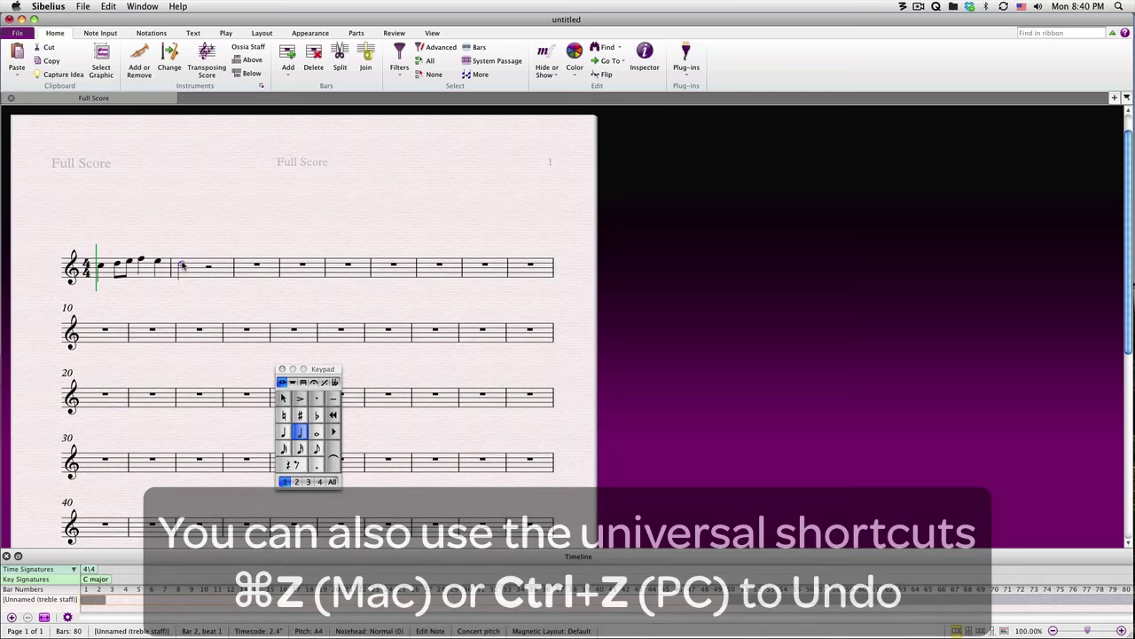
pyautogui.press('Escape')
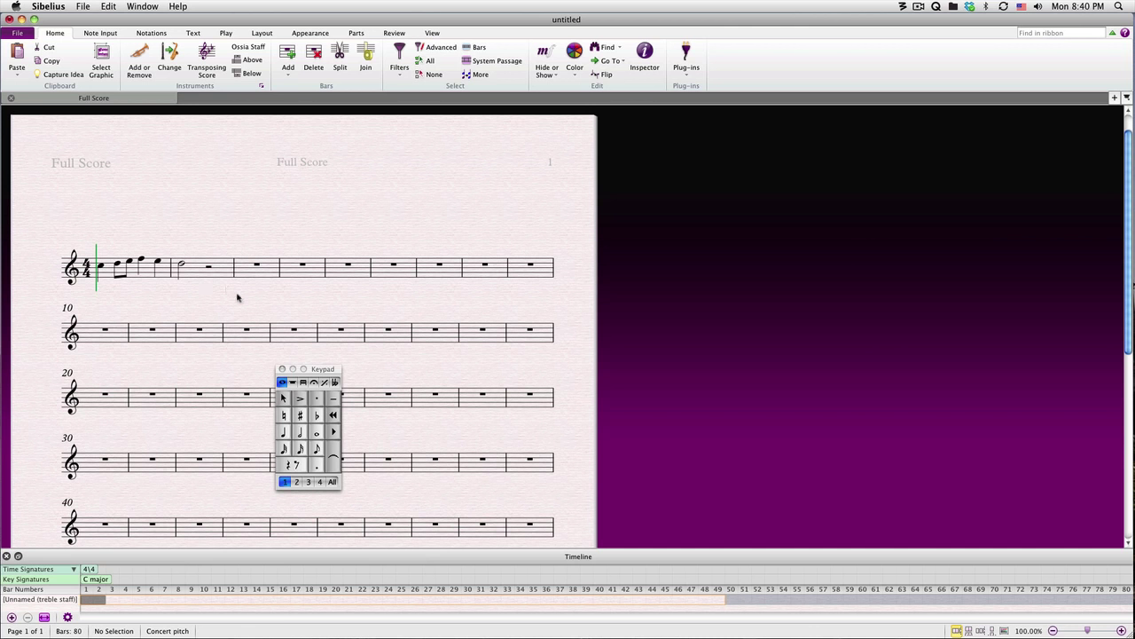
# Complete bar 2 with a dotted quarter G5 and an eighth B4
pyautogui.click(284, 433)
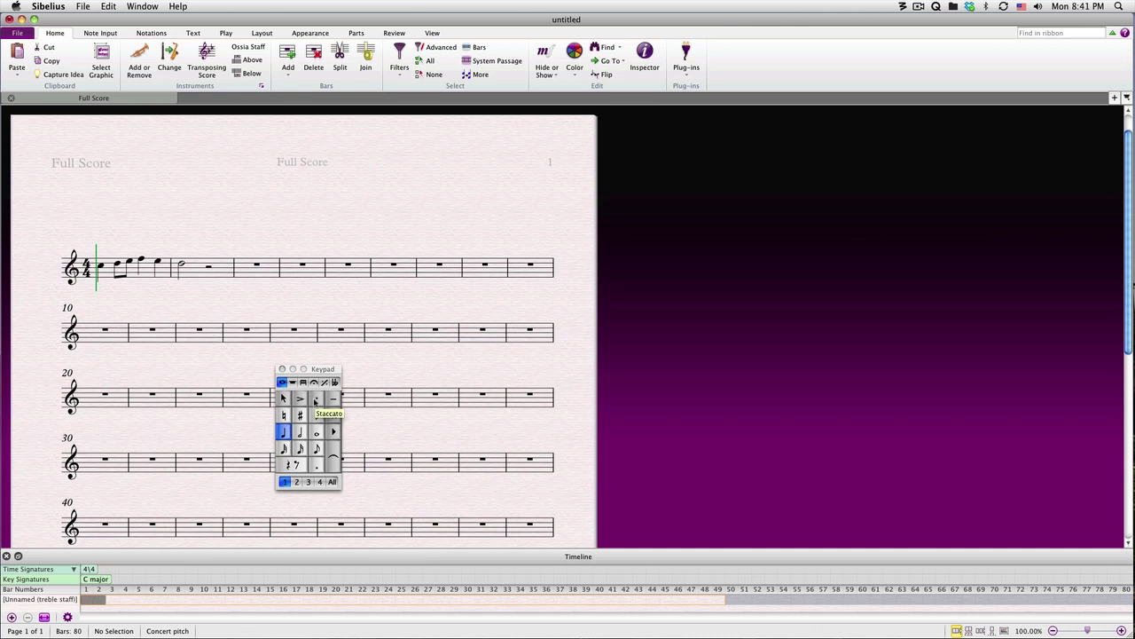
pyautogui.click(317, 464)
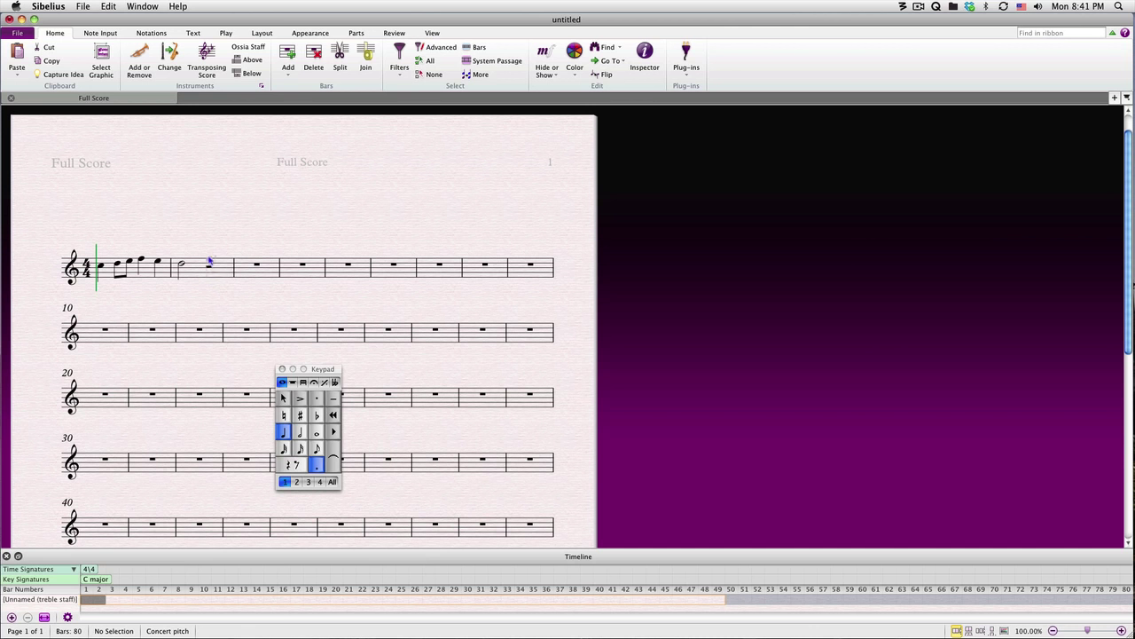
pyautogui.click(209, 256)
pyautogui.click(317, 449)
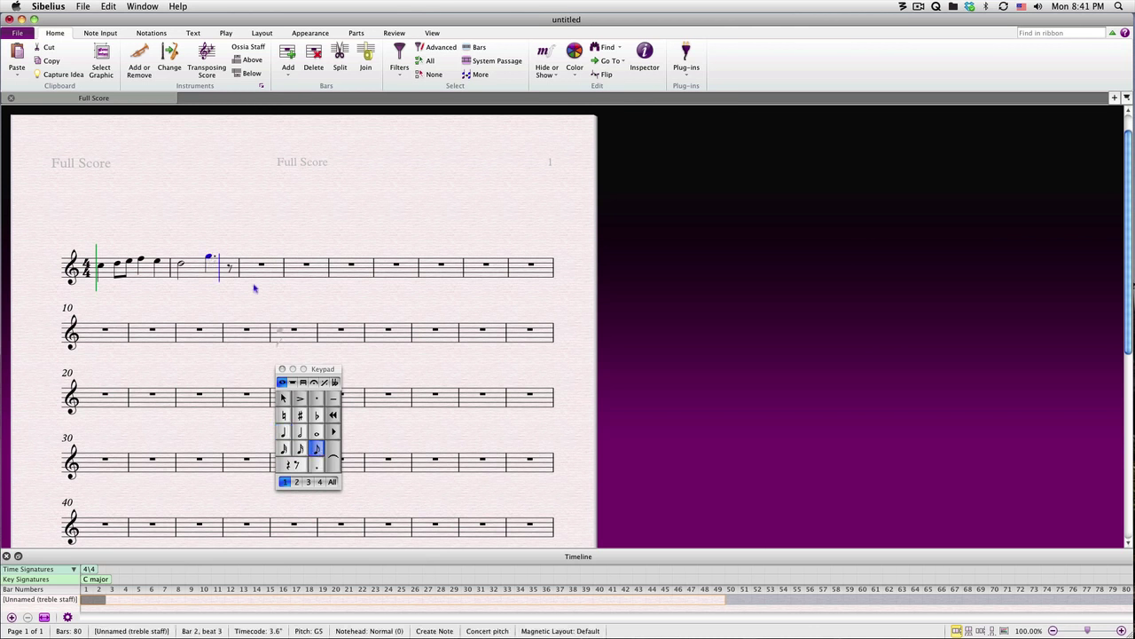
pyautogui.click(233, 269)
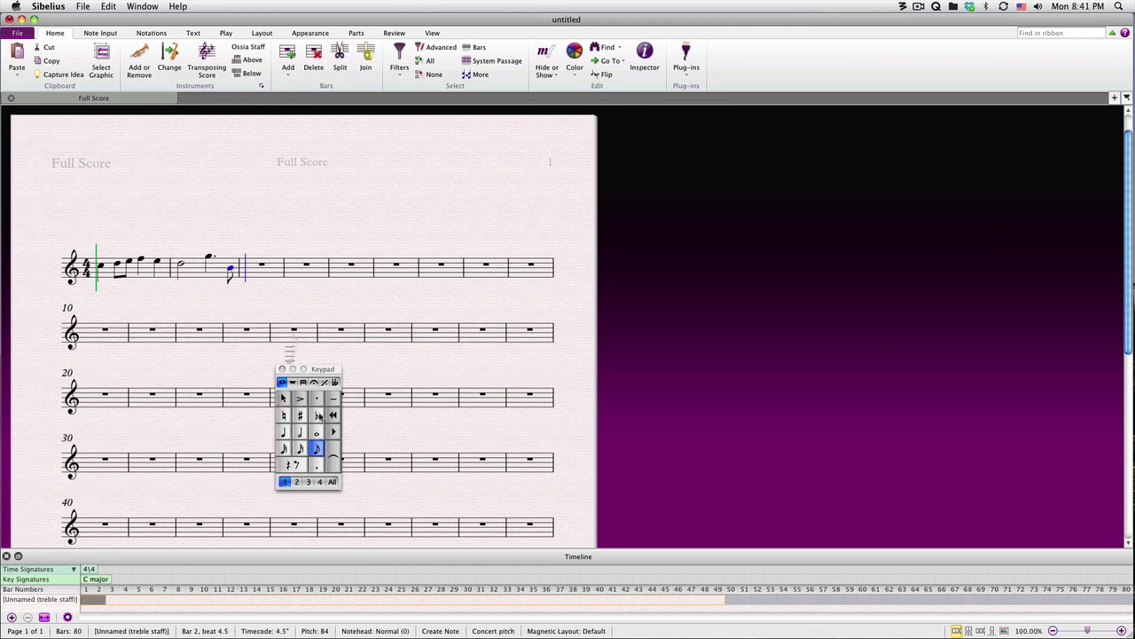
# Enter bar 3: A4 quarter, beamed B♭4–C♯5 eighths, and a D5 quarter
pyautogui.click(284, 432)
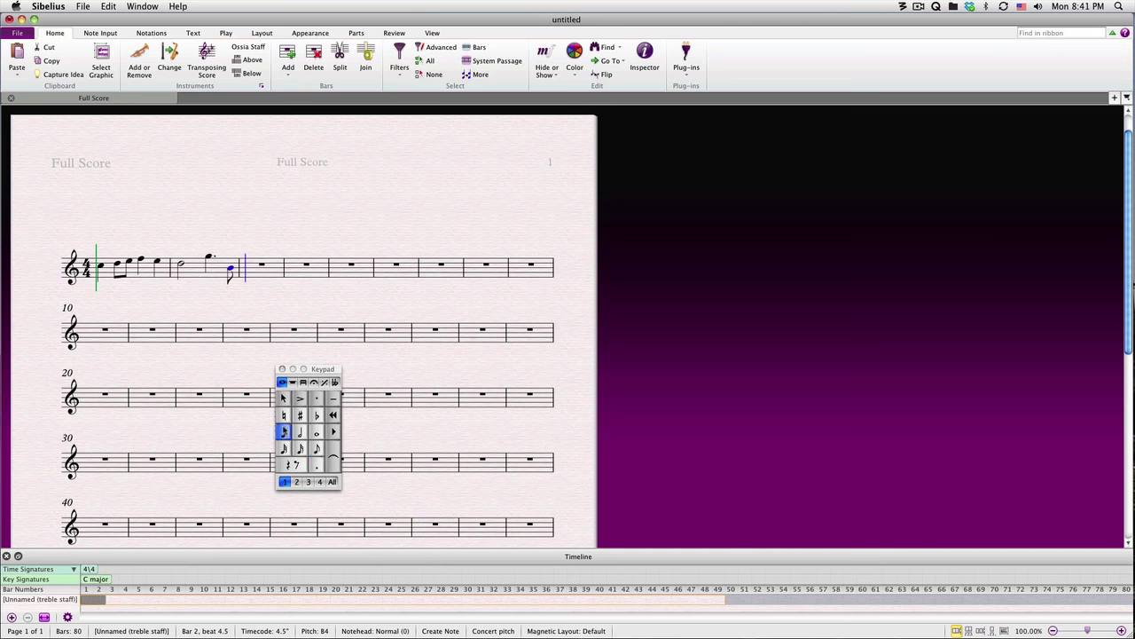
pyautogui.click(251, 273)
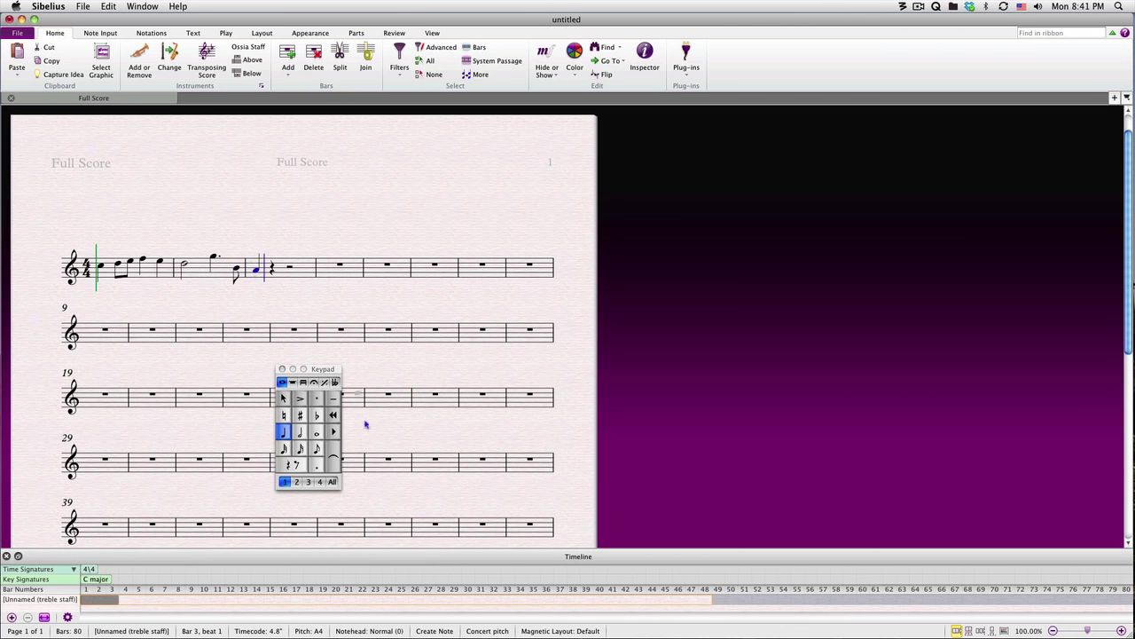
pyautogui.click(317, 449)
pyautogui.click(317, 414)
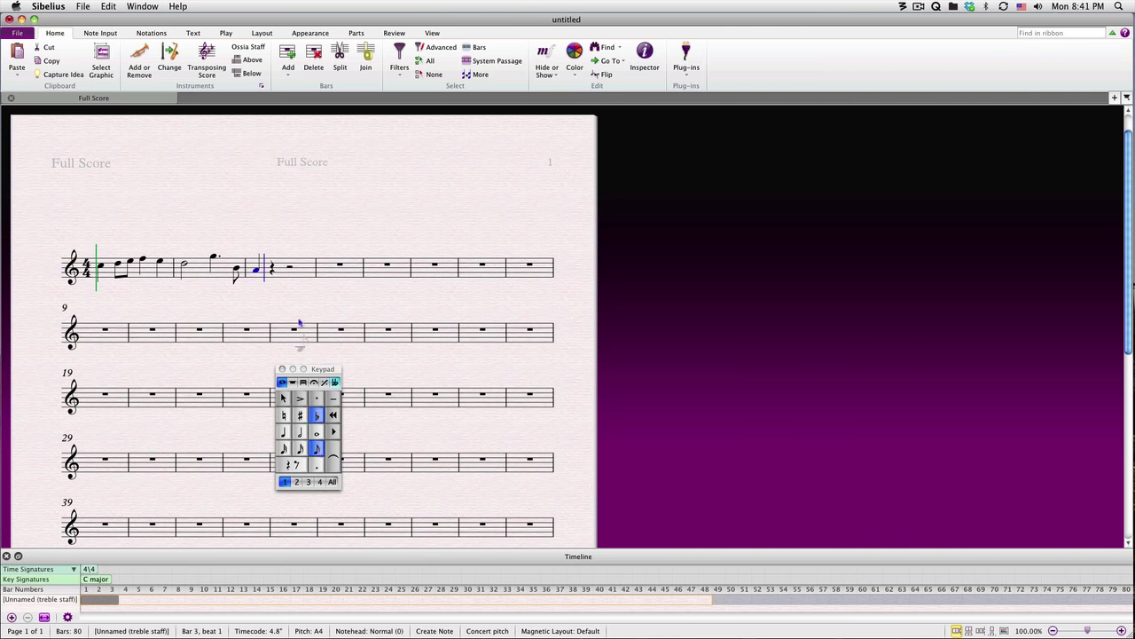
pyautogui.click(272, 268)
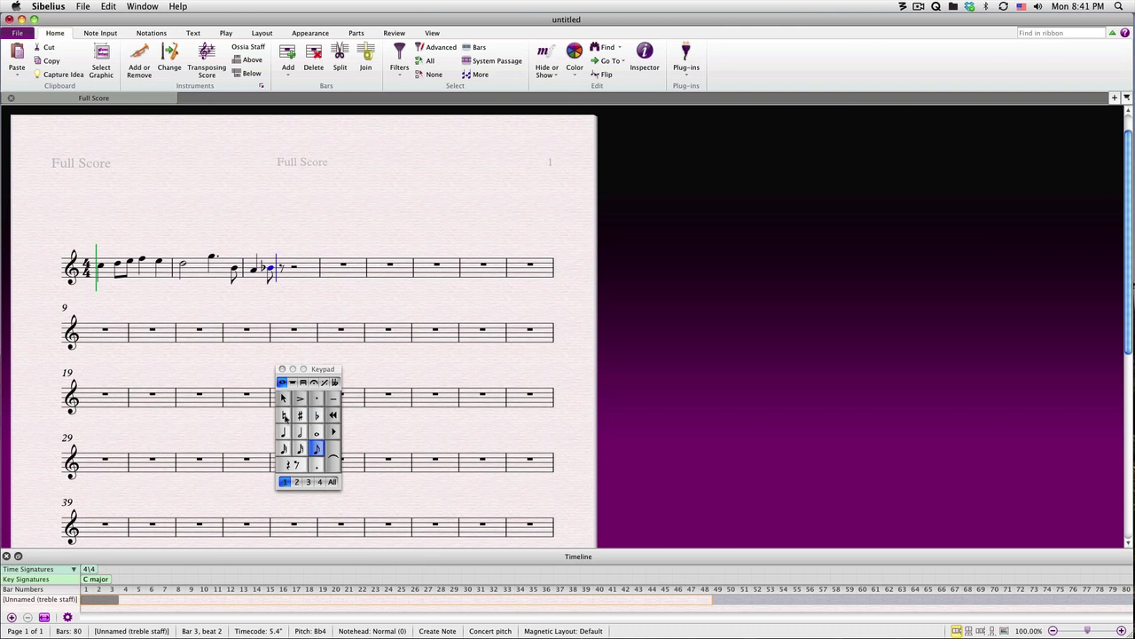
pyautogui.click(299, 414)
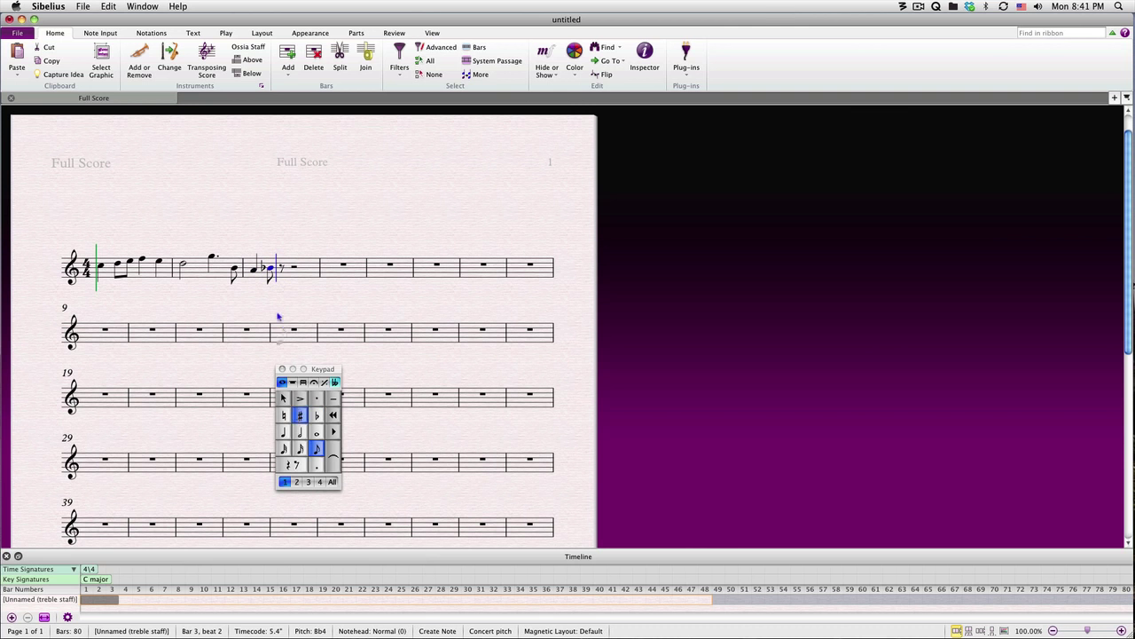
pyautogui.click(283, 265)
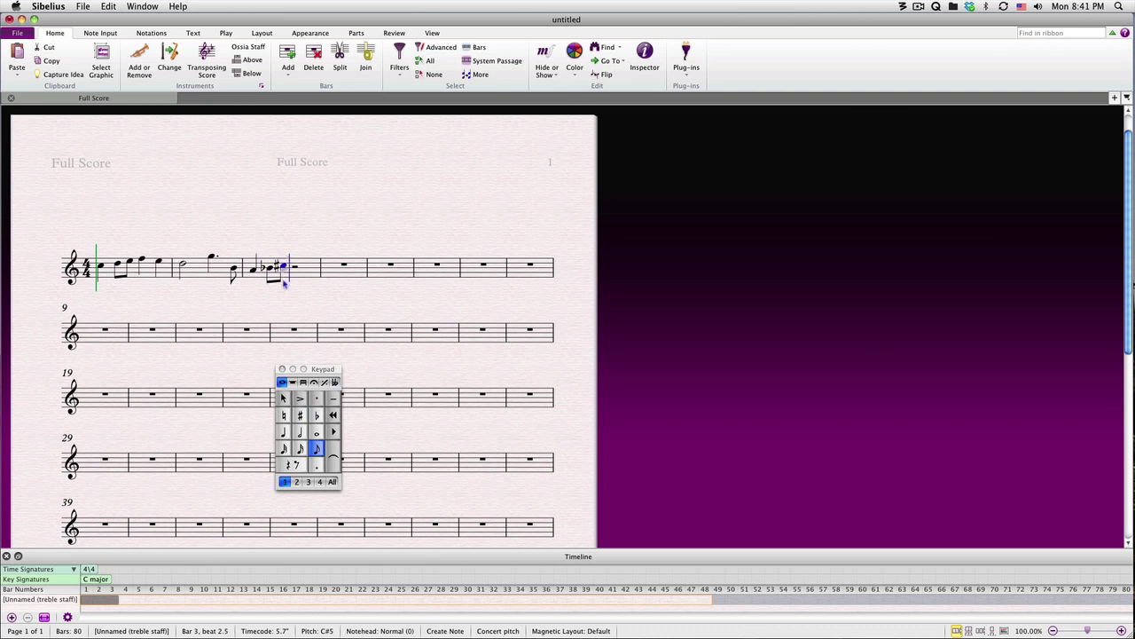
pyautogui.click(283, 432)
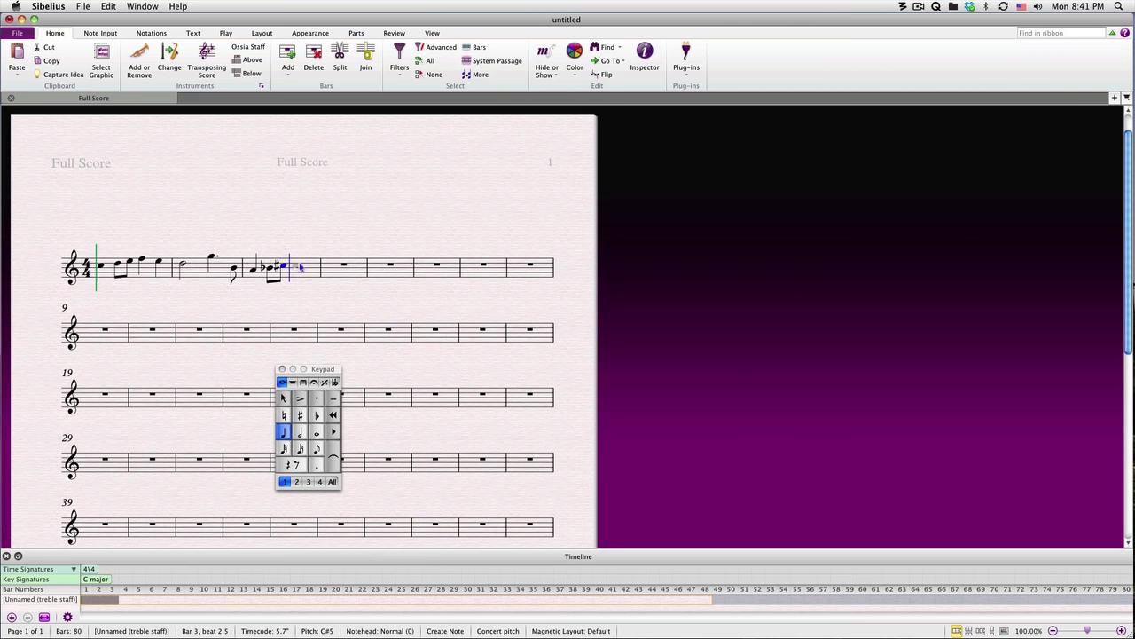
pyautogui.click(299, 265)
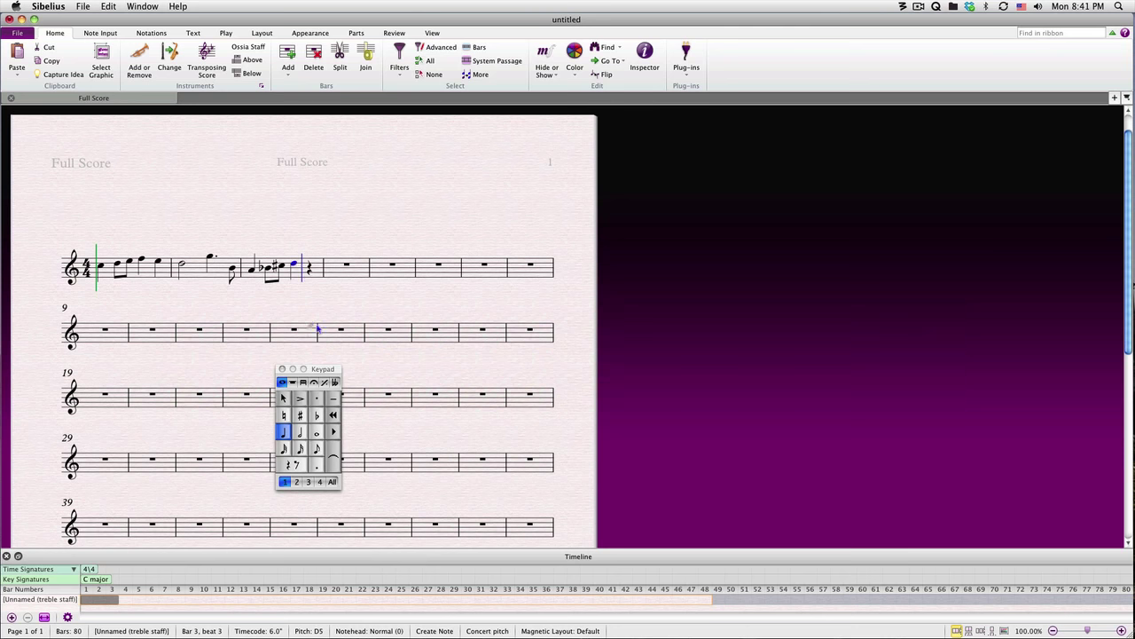
# Close bar 3 with an eighth rest and a G4–D5 eighth chord
pyautogui.click(316, 448)
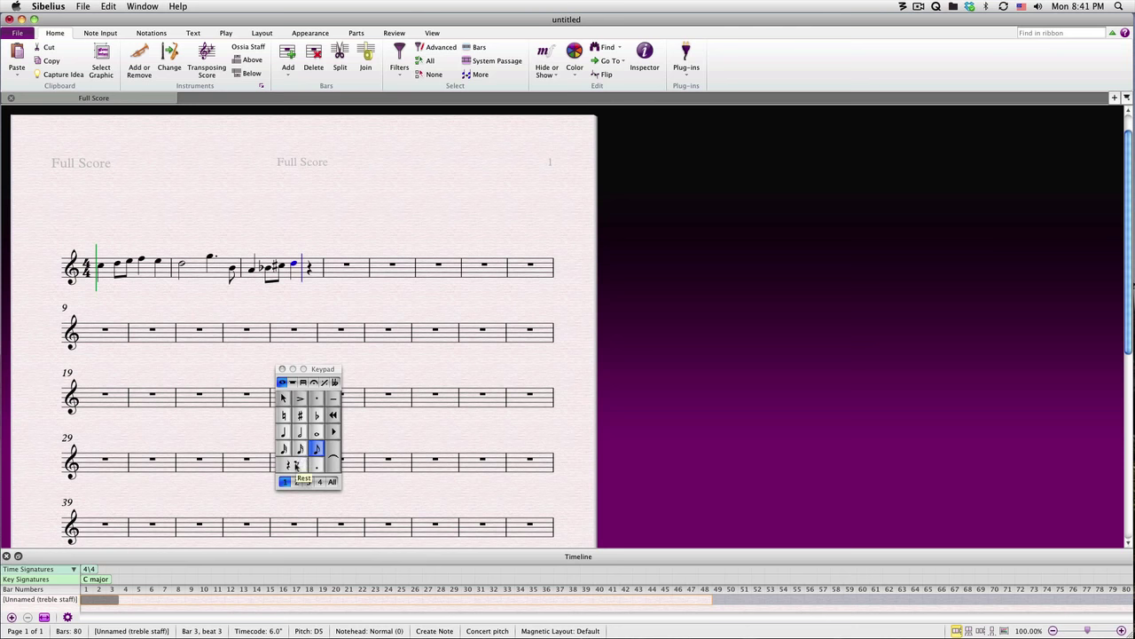
pyautogui.click(296, 465)
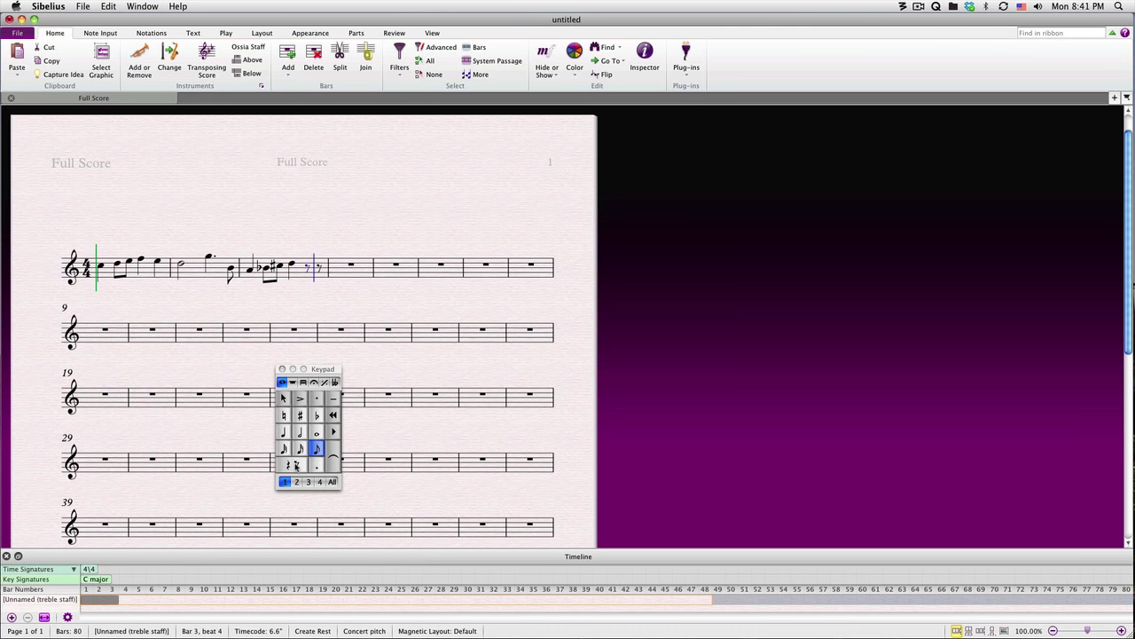
pyautogui.click(317, 272)
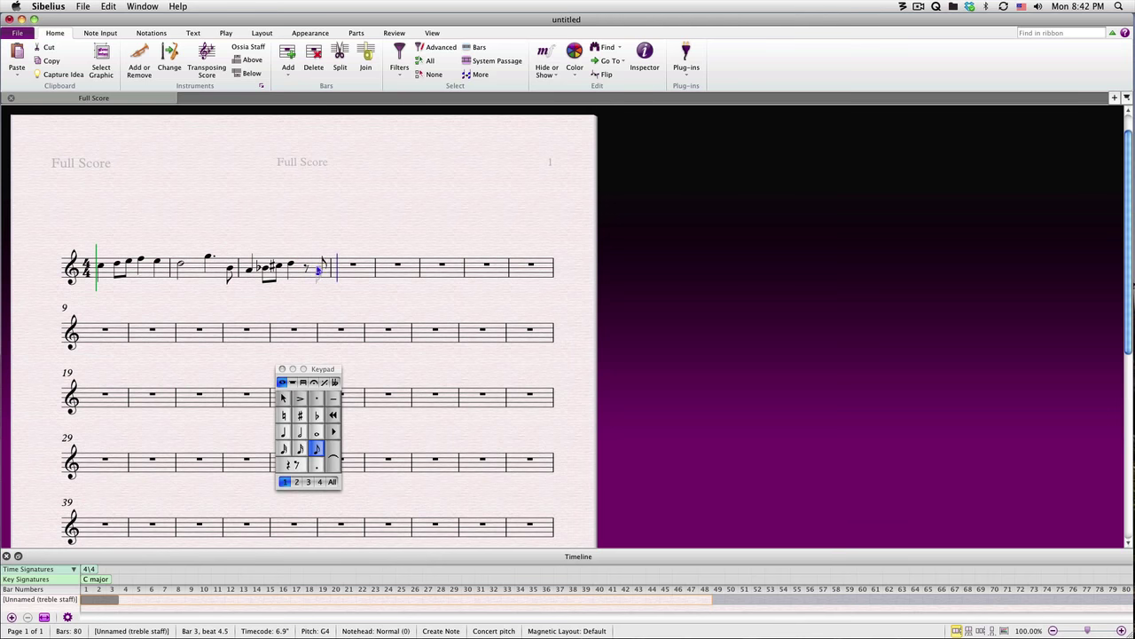
pyautogui.keyDown('super'); pyautogui.click(319, 264); pyautogui.keyUp('super')
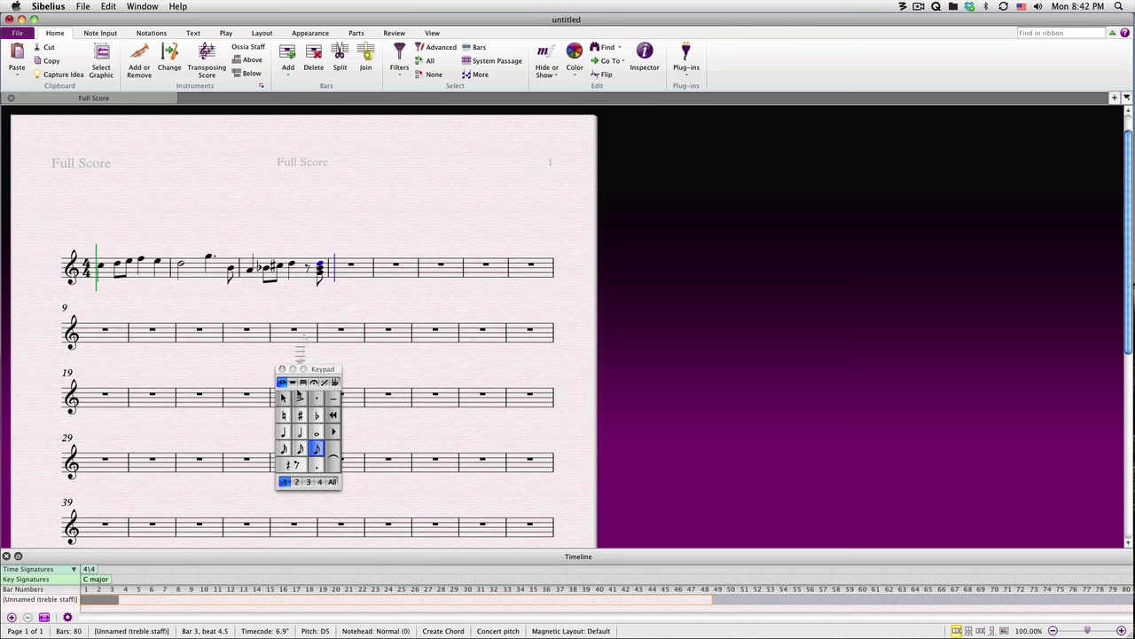
# Fill bar 4 with a C♯5–A4 quarter chord, a quarter rest and E4, then begin bar 5 with shorter notes
pyautogui.click(300, 414)
pyautogui.click(299, 431)
pyautogui.click(337, 266)
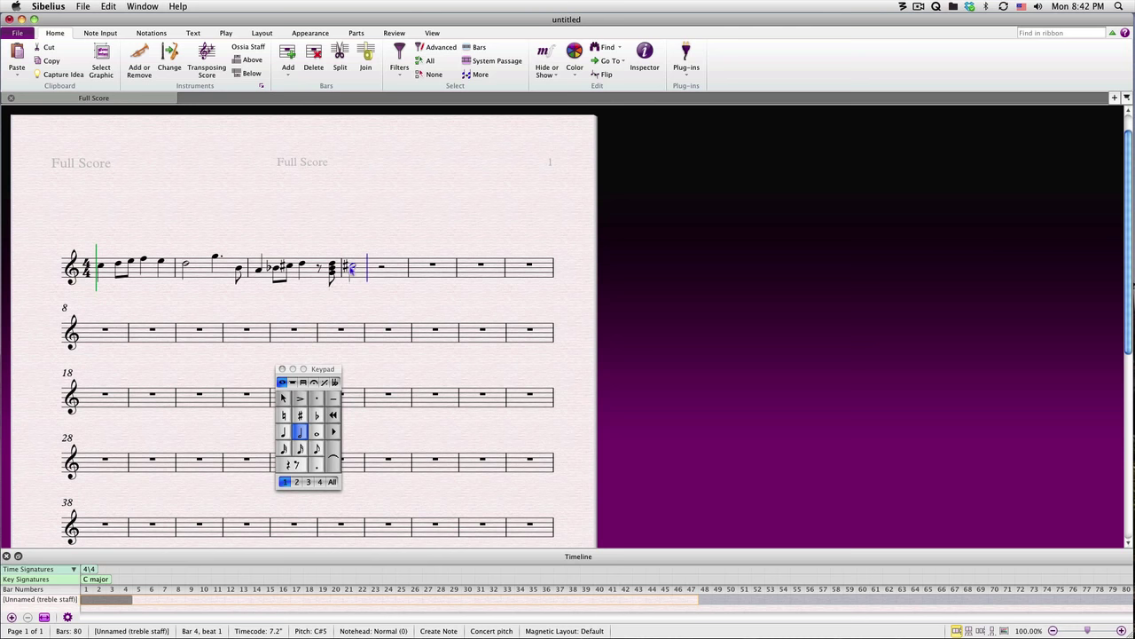
pyautogui.click(351, 271)
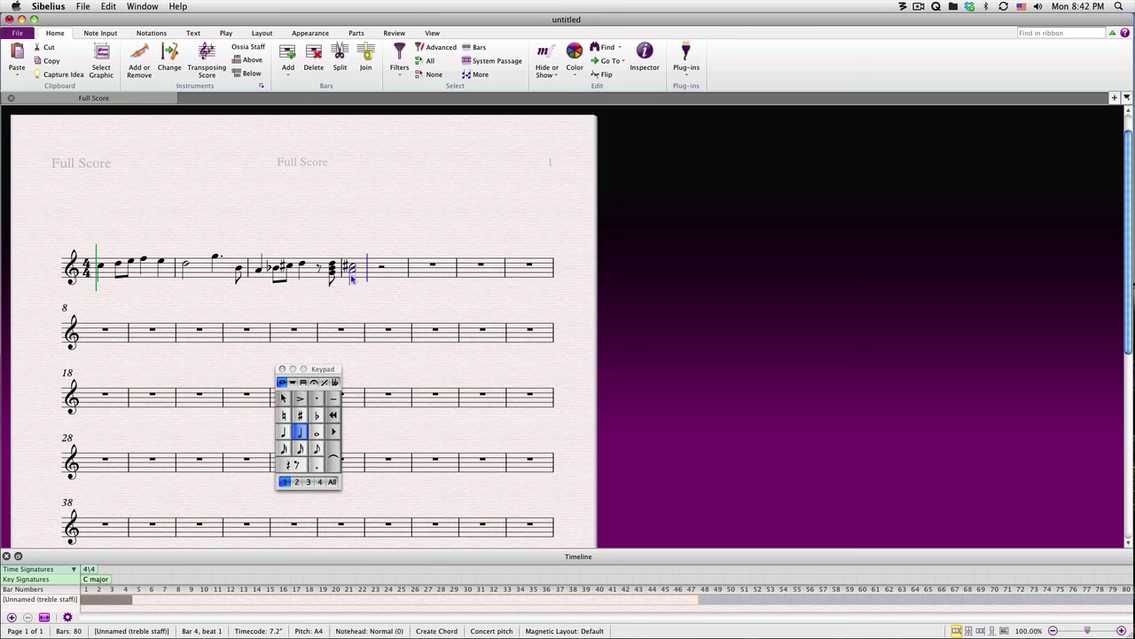
pyautogui.press('4')
pyautogui.click(400, 278)
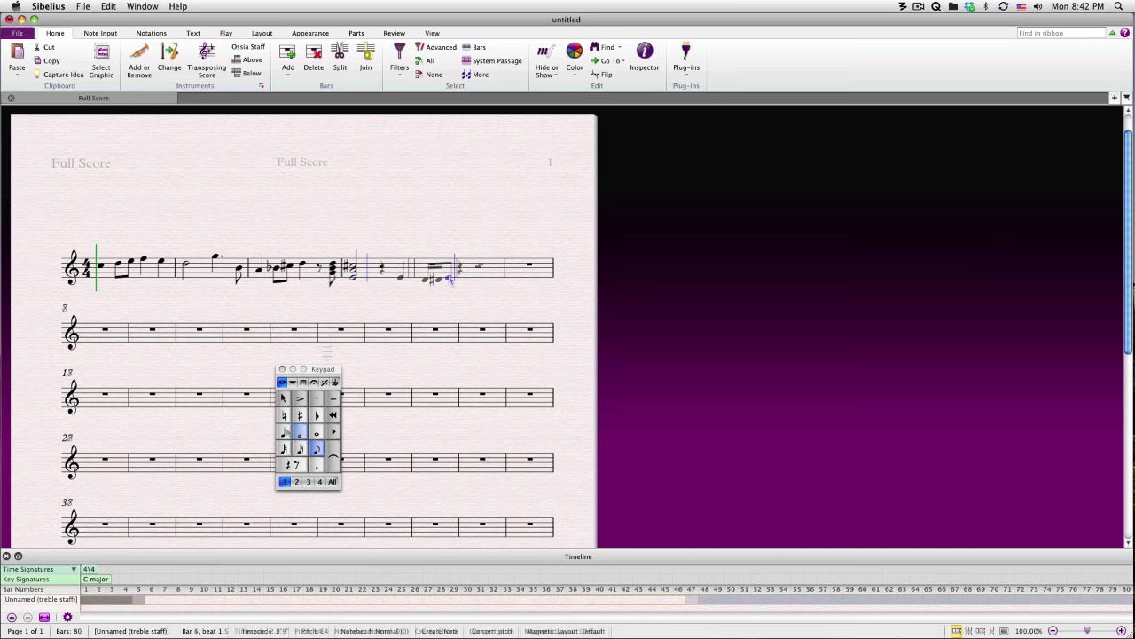
pyautogui.press('3')
pyautogui.click(450, 278)
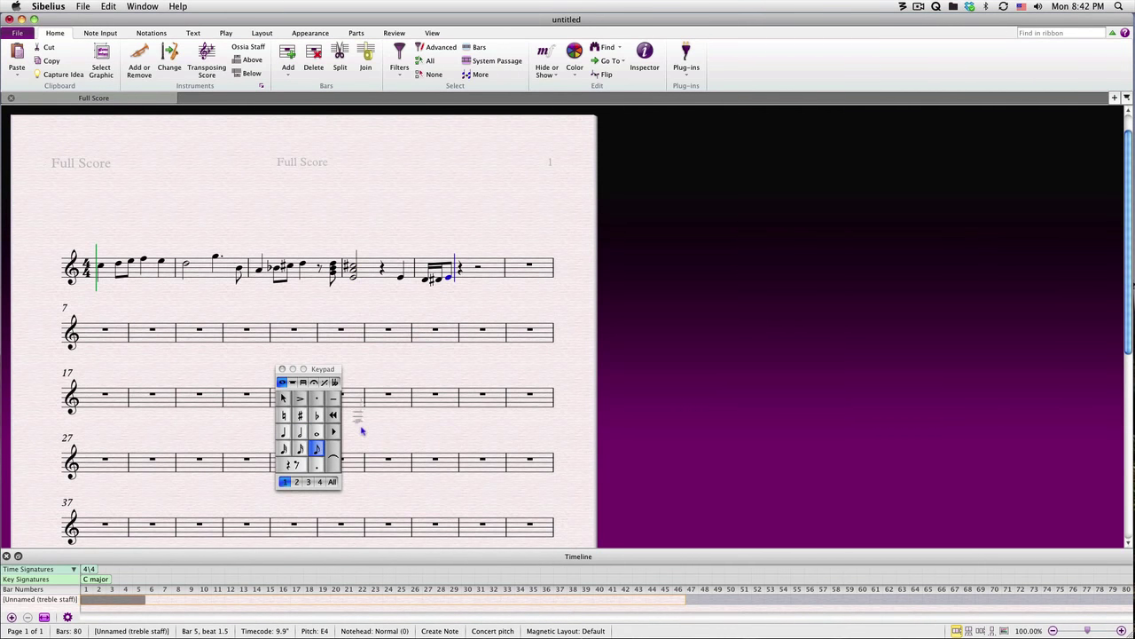
# Tie the note in bar 5 and follow it with two eighth-note F4s
pyautogui.click(336, 454)
pyautogui.click(467, 276)
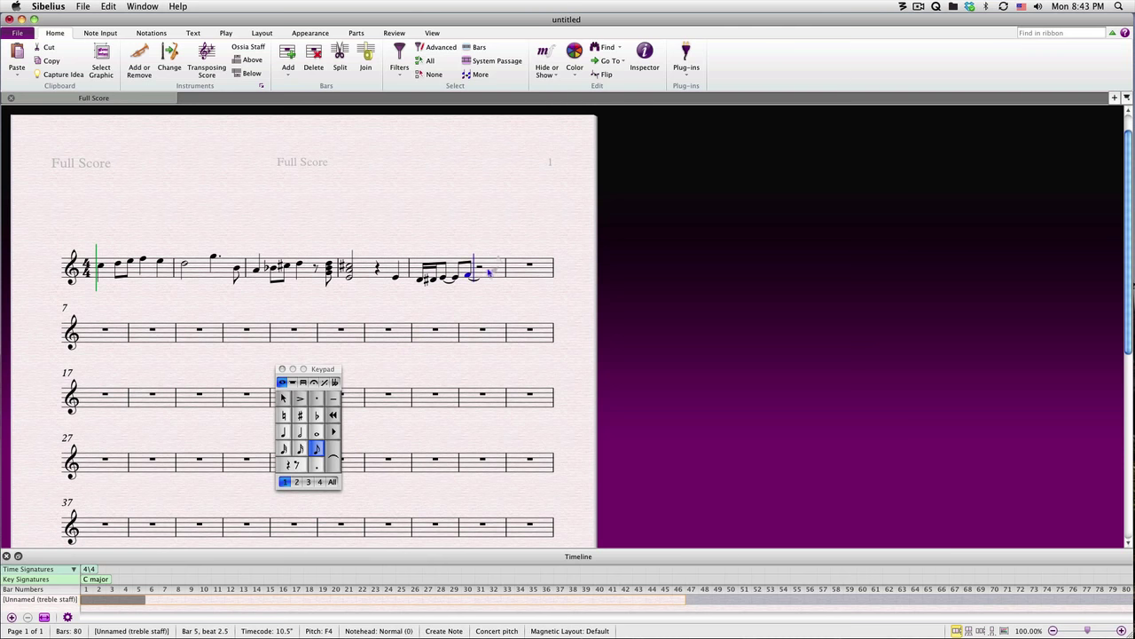
pyautogui.click(479, 277)
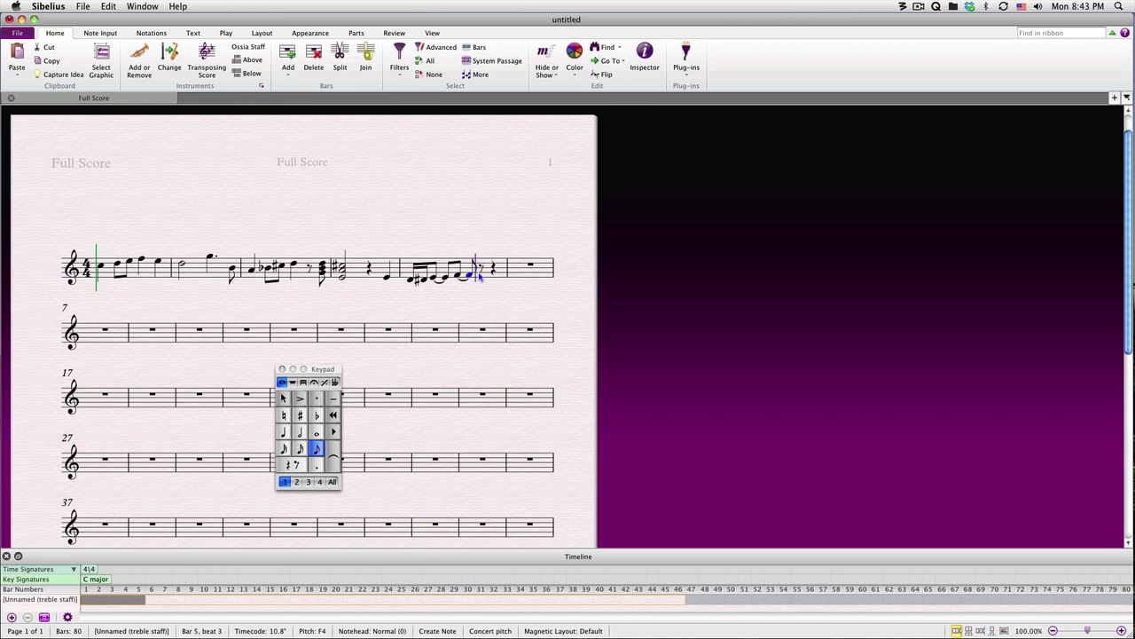
# End bar 5 with an accented G4 and accented staccato A4 and B4 eighths
pyautogui.click(300, 399)
pyautogui.click(481, 270)
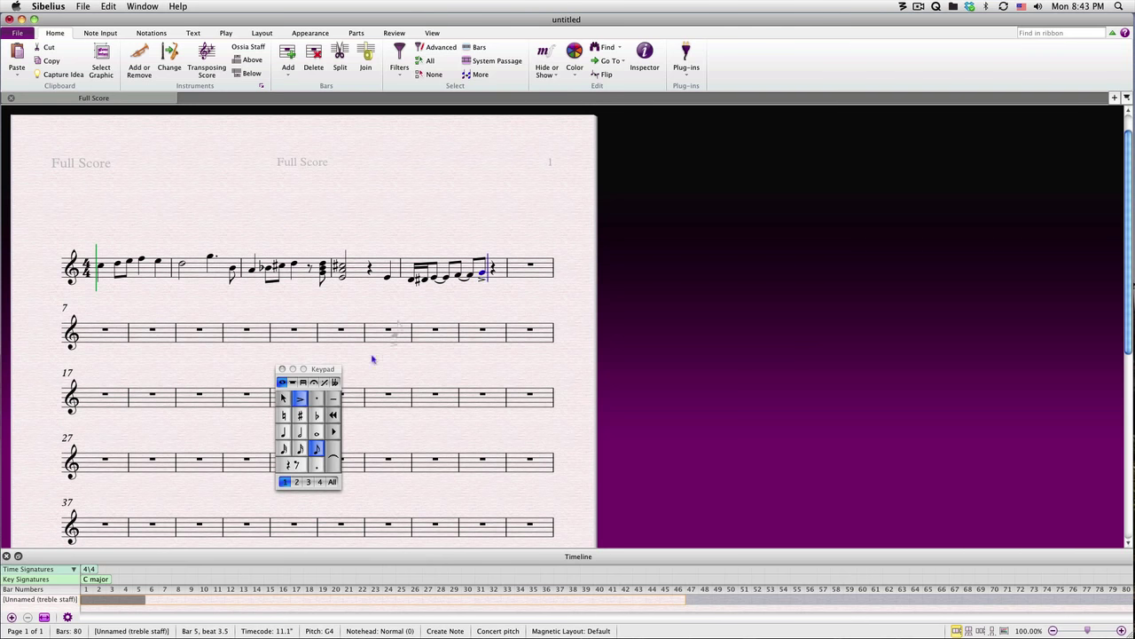
pyautogui.click(316, 399)
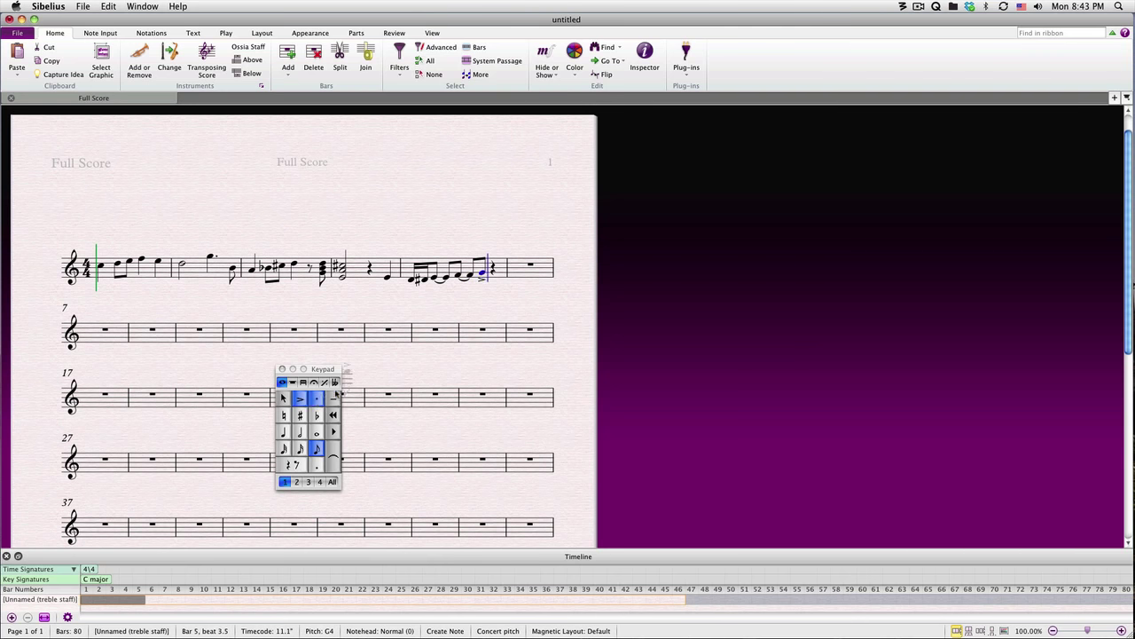
pyautogui.click(497, 269)
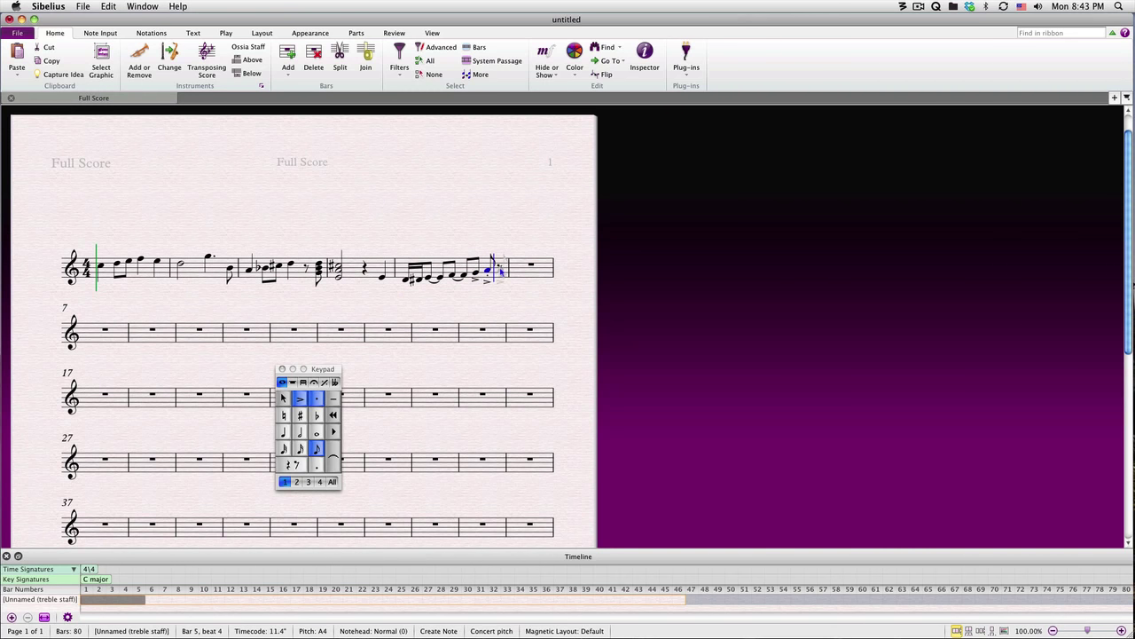
pyautogui.click(501, 270)
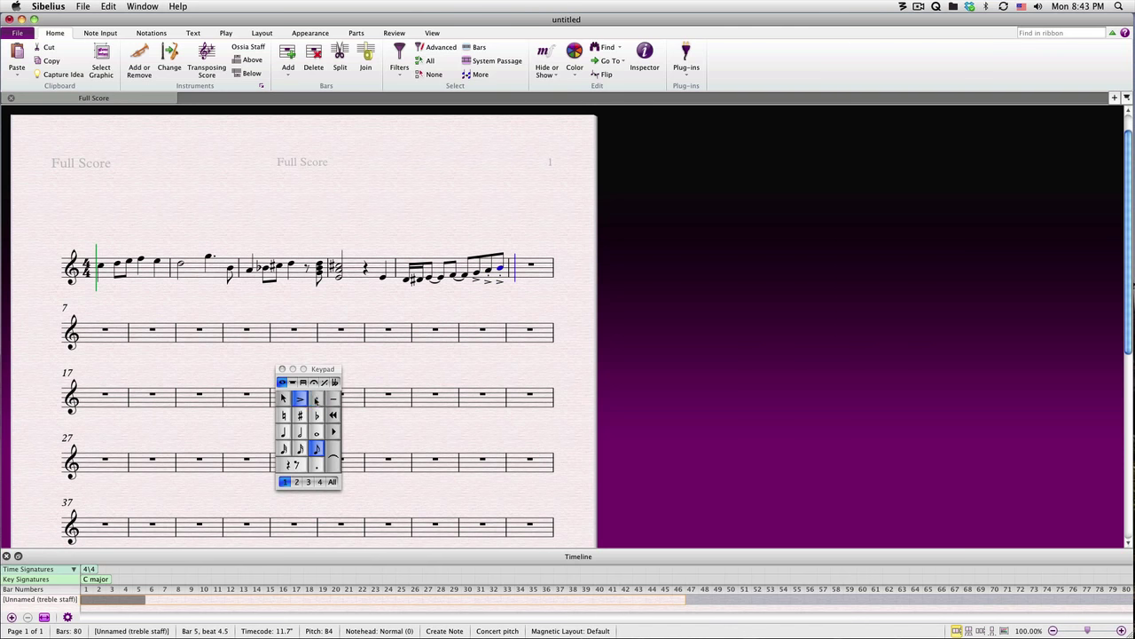
pyautogui.click(301, 400)
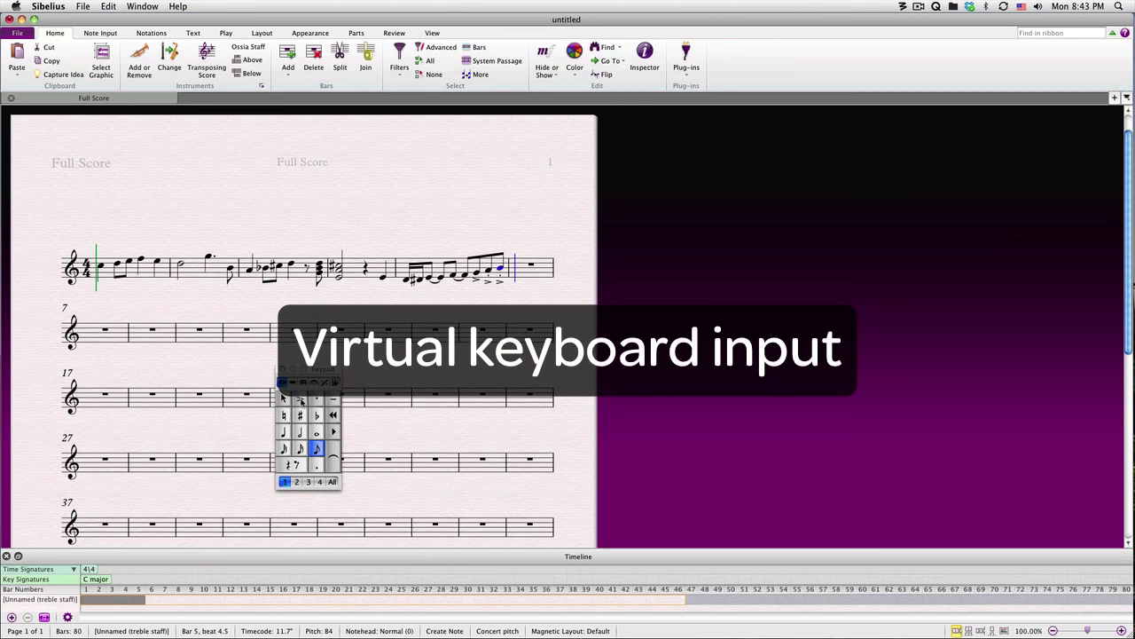
# Show the Keyboard panel from View > Panels, then float and widen it over the score
pyautogui.click(435, 33)
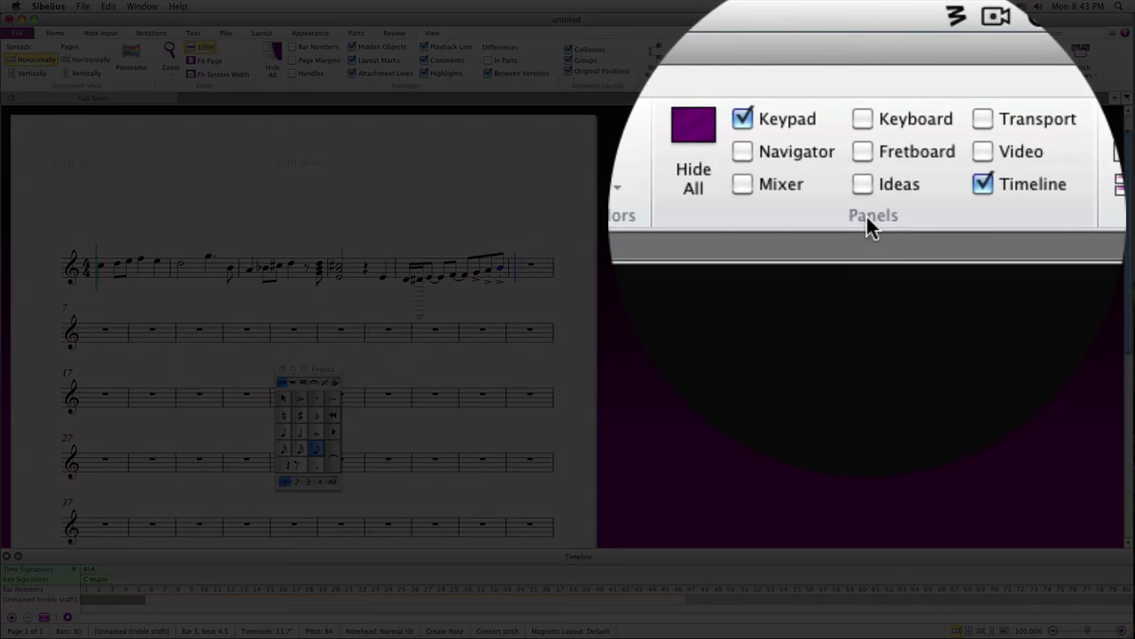
pyautogui.click(865, 115)
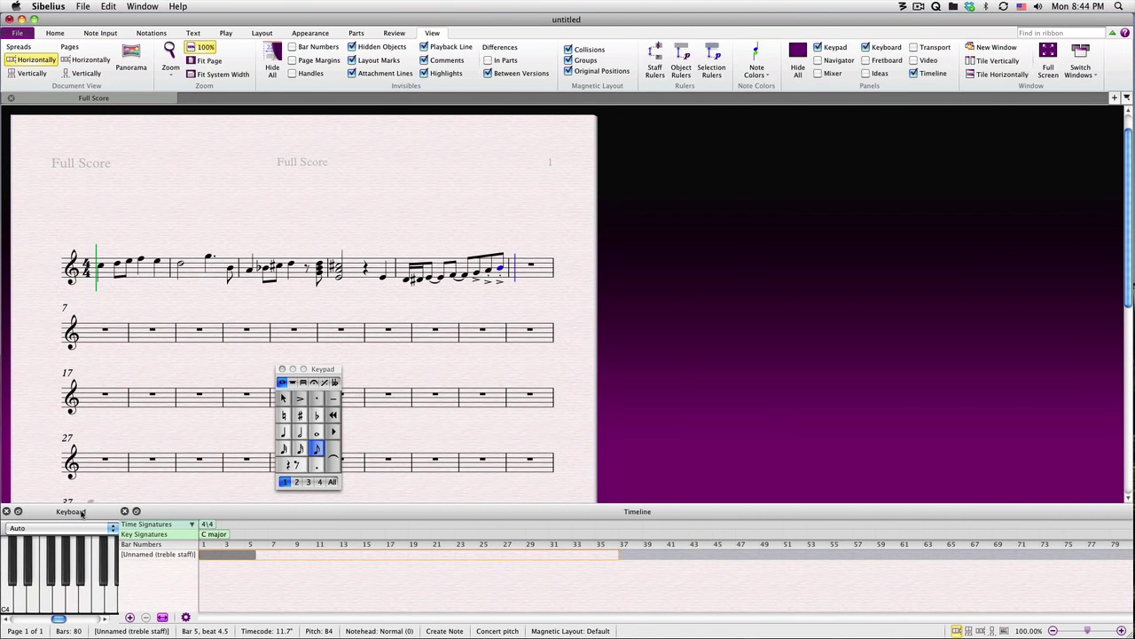
pyautogui.moveTo(82, 513); pyautogui.dragTo(119, 380)
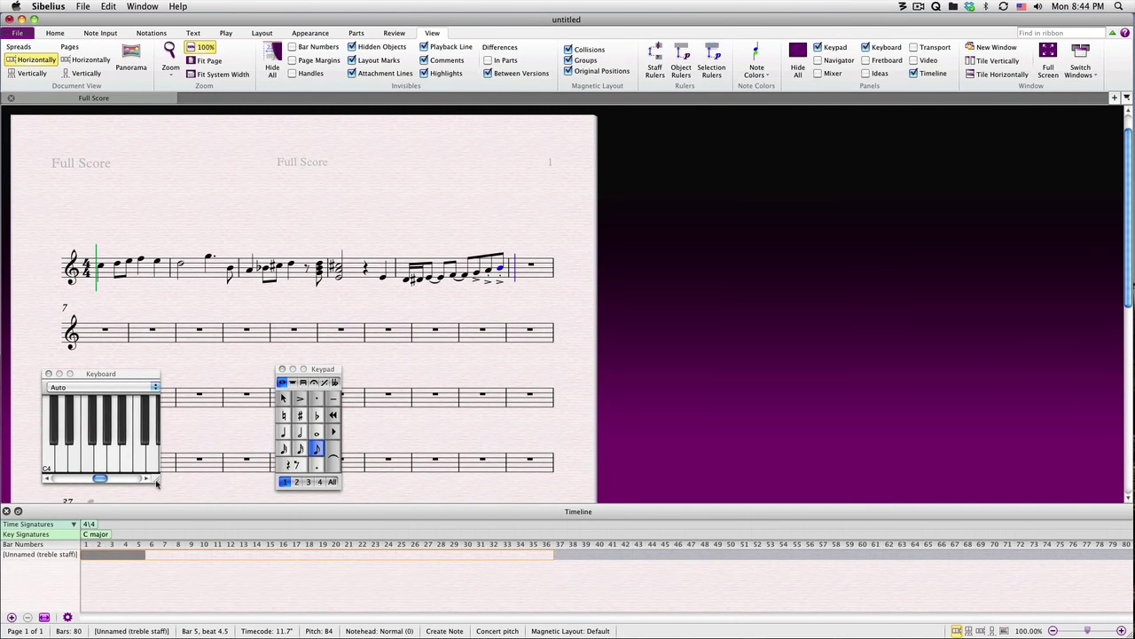
pyautogui.moveTo(158, 479); pyautogui.dragTo(259, 482)
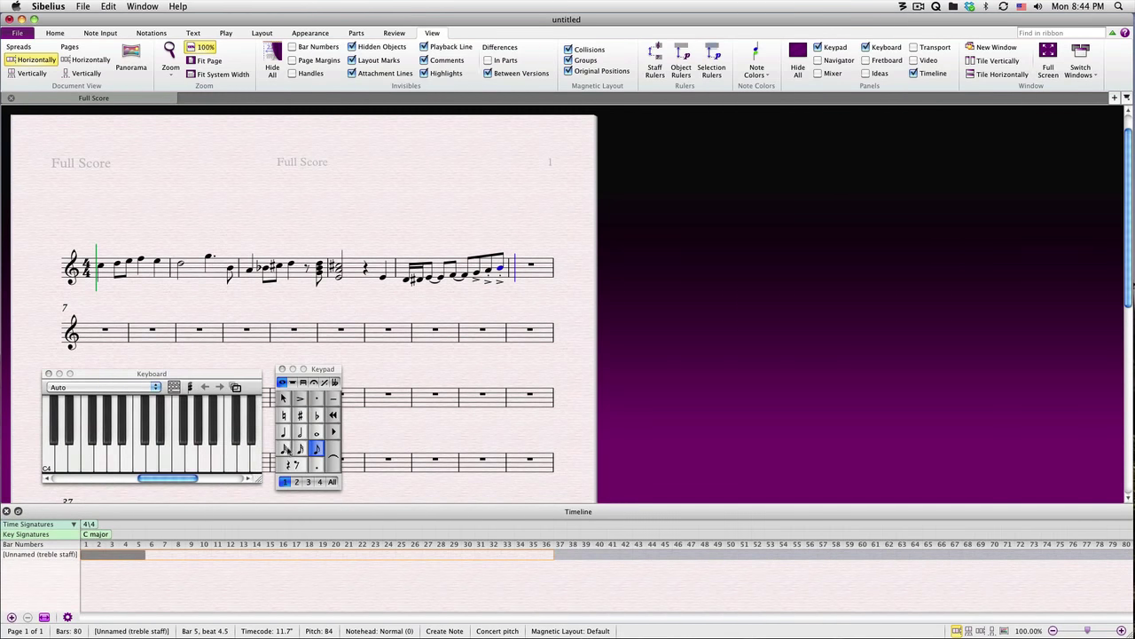
pyautogui.click(285, 433)
# Use the on-screen keyboard to enter bar 6's C5, D5–E5, quarter notes, bar 7, and a half-note C5 in bar 8
pyautogui.click(142, 460)
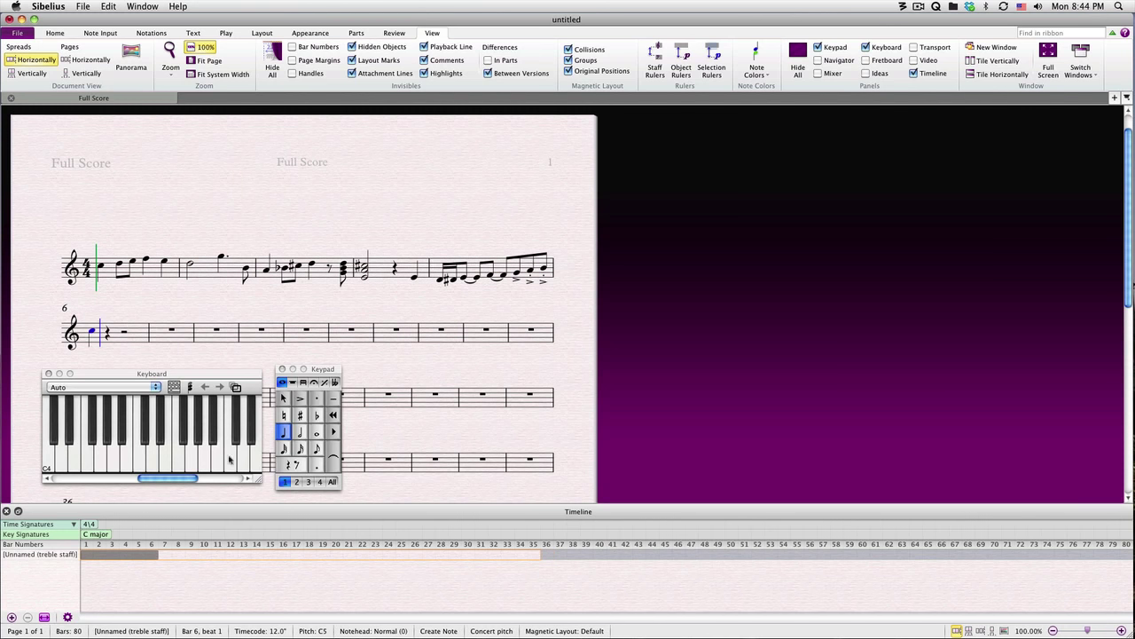
pyautogui.click(318, 450)
pyautogui.click(152, 467)
pyautogui.click(162, 456)
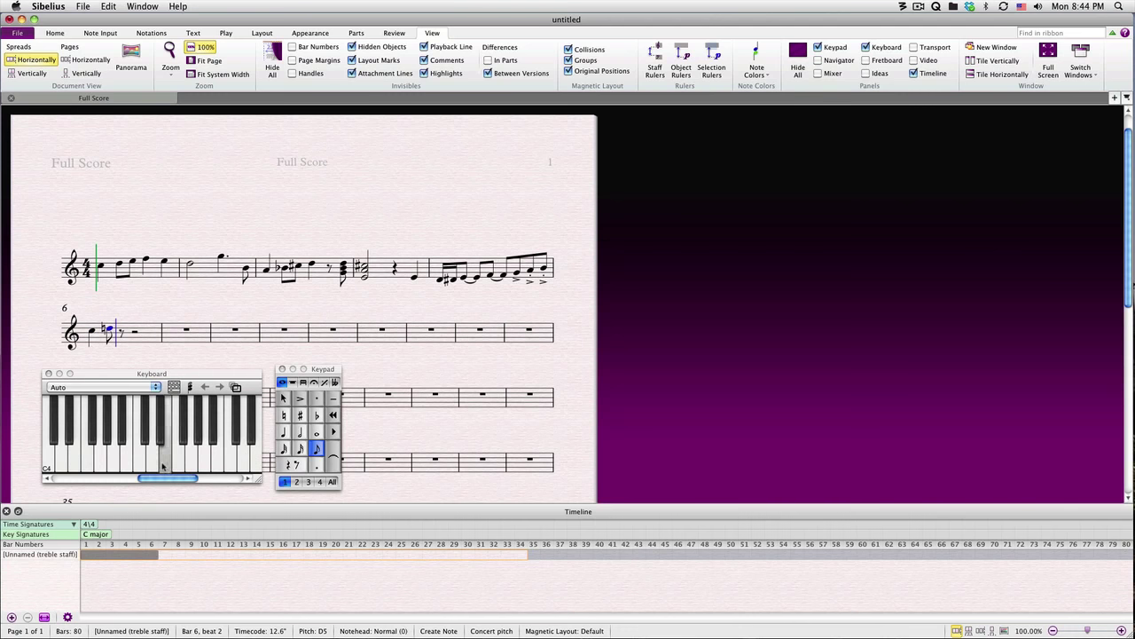
pyautogui.click(283, 431)
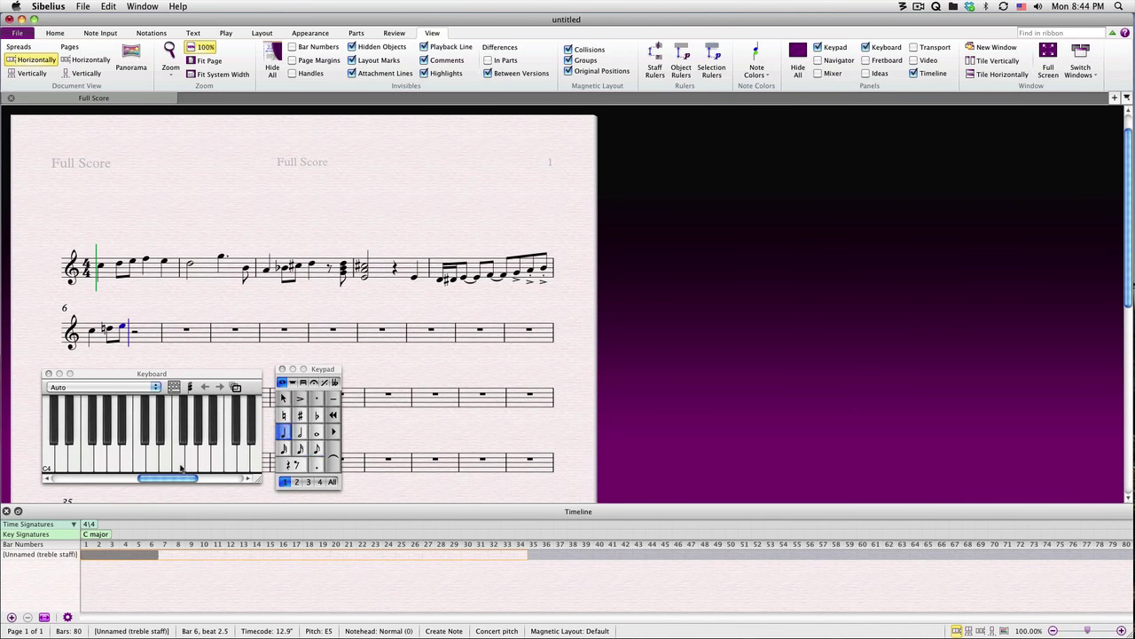
pyautogui.click(180, 467)
pyautogui.click(167, 468)
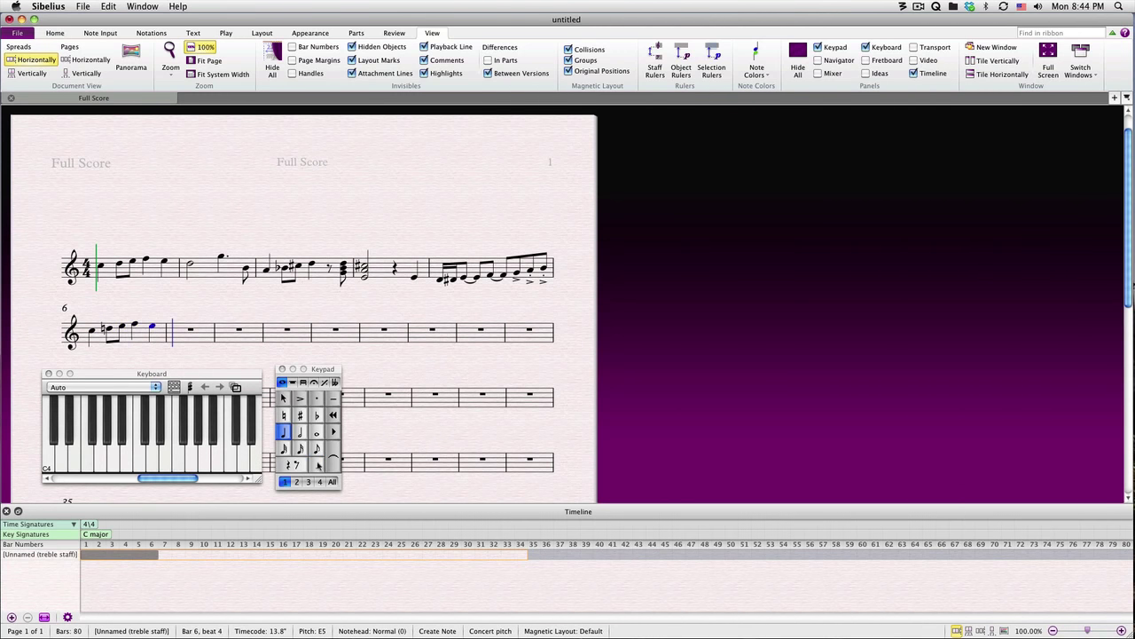
pyautogui.click(318, 465)
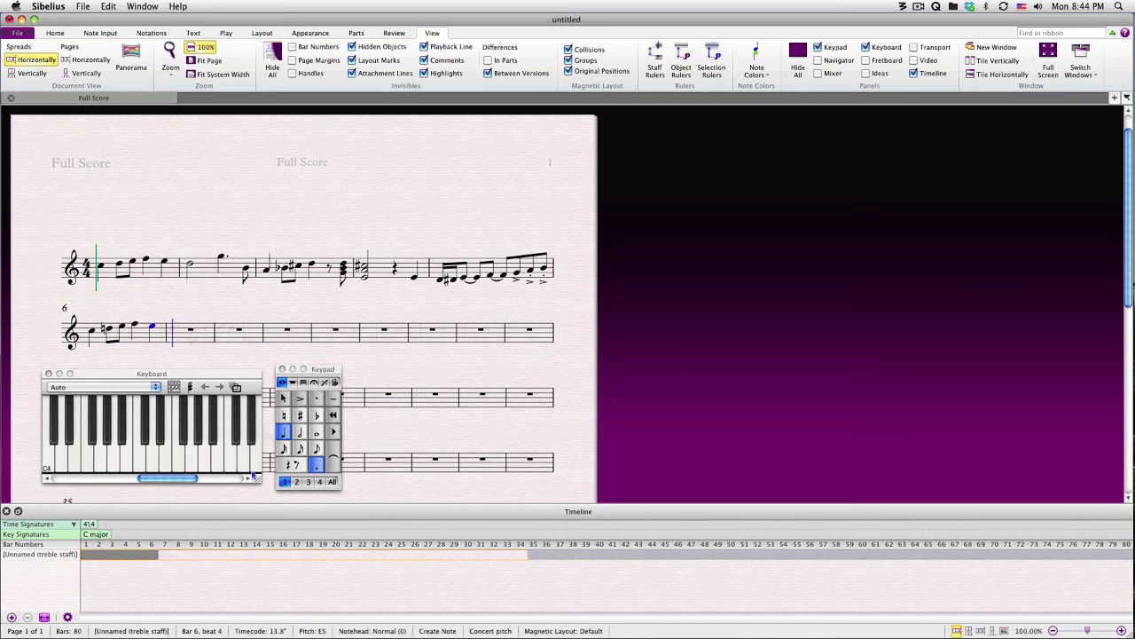
pyautogui.click(140, 462)
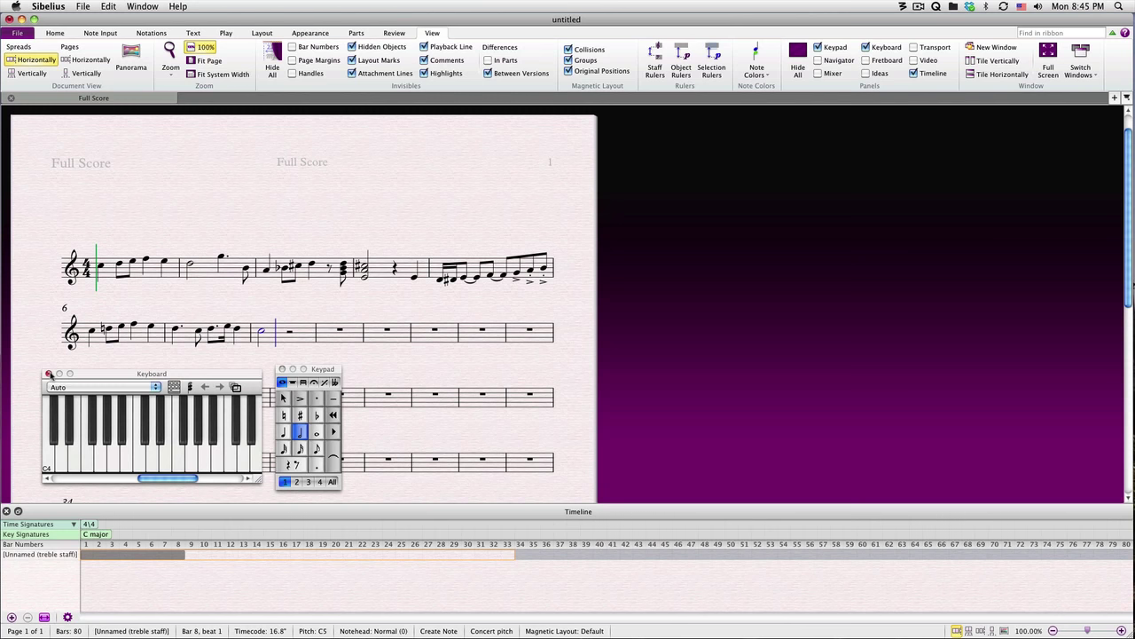
# Close the Keyboard panel, exit note input and select the empty bar 14
pyautogui.click(48, 374)
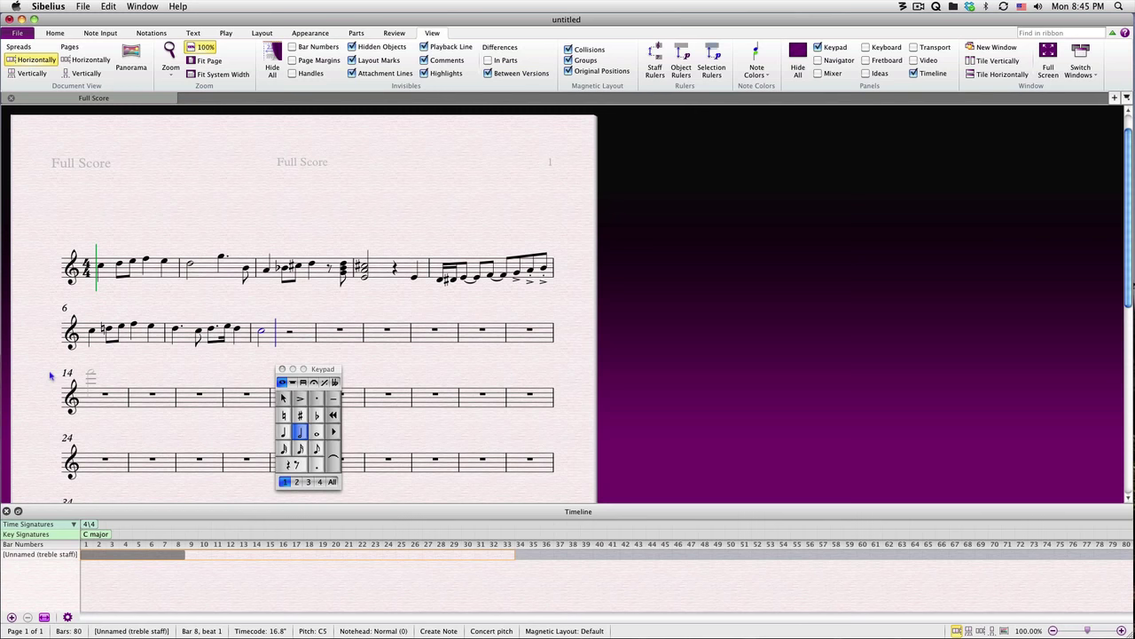
pyautogui.scroll(-5, 92, 376)
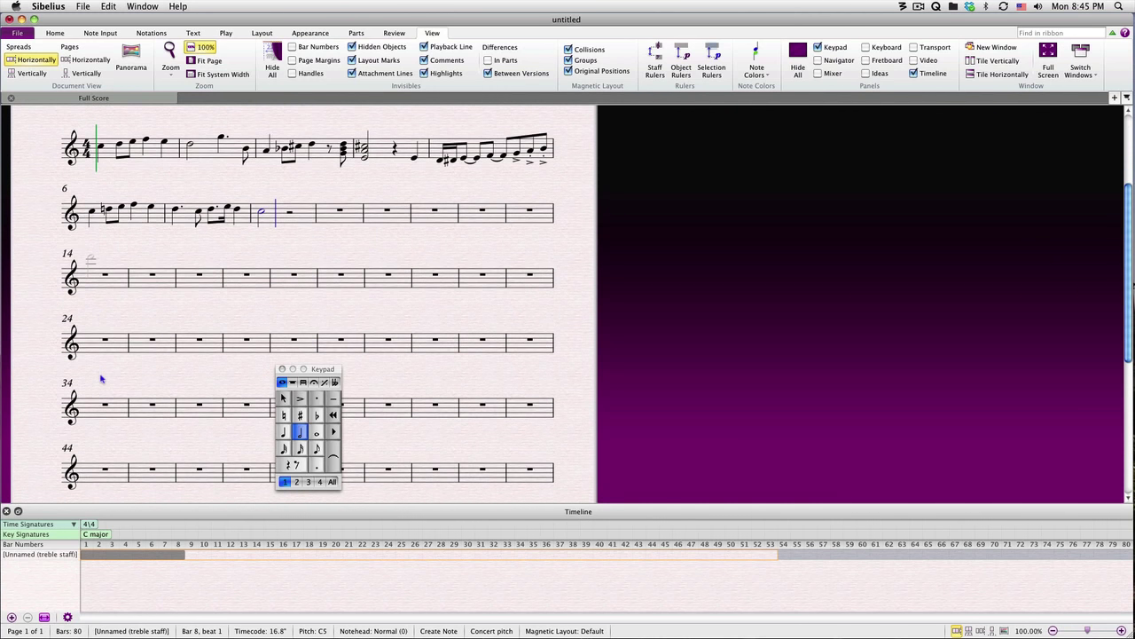
pyautogui.press('Escape')
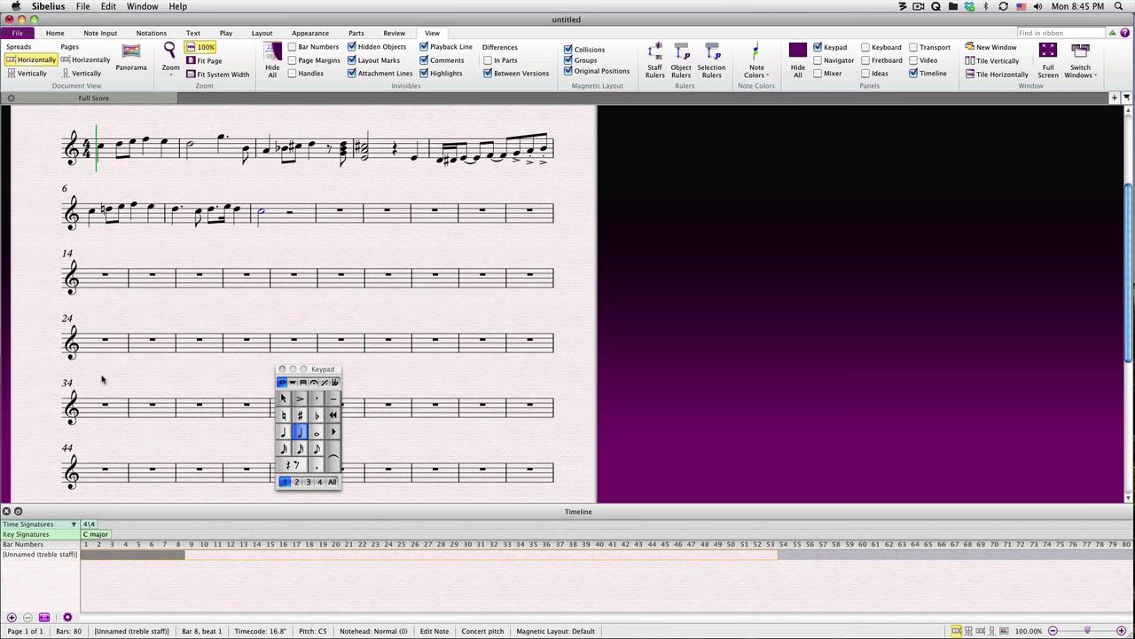
pyautogui.click(106, 278)
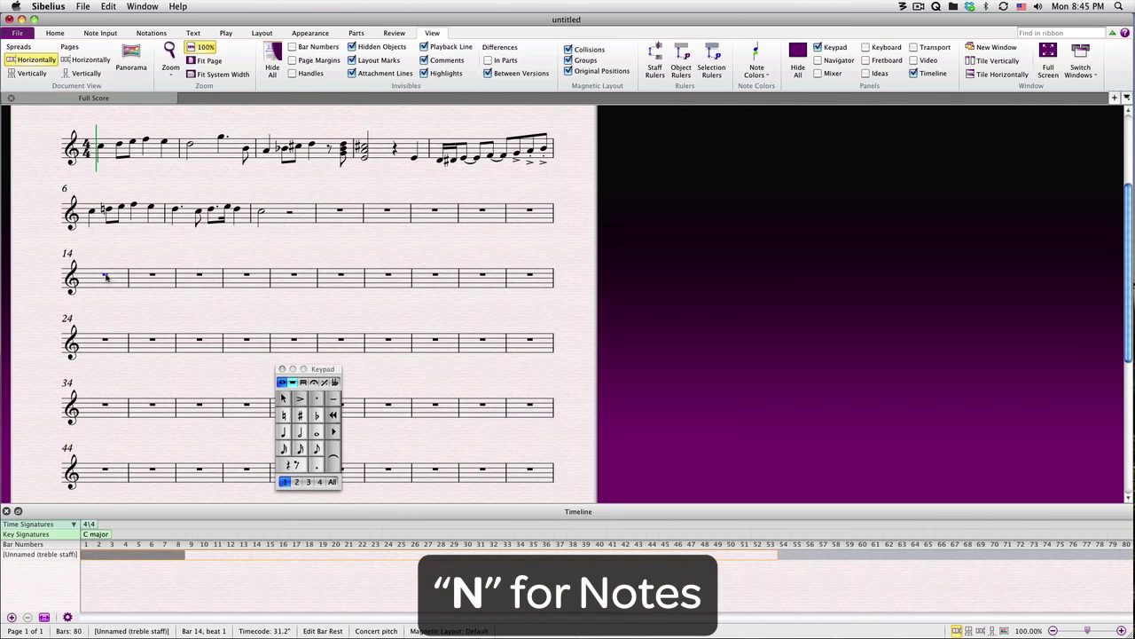
# Start note input in bar 14 with N and try keypad durations 5, 6 and 4
pyautogui.press('n')
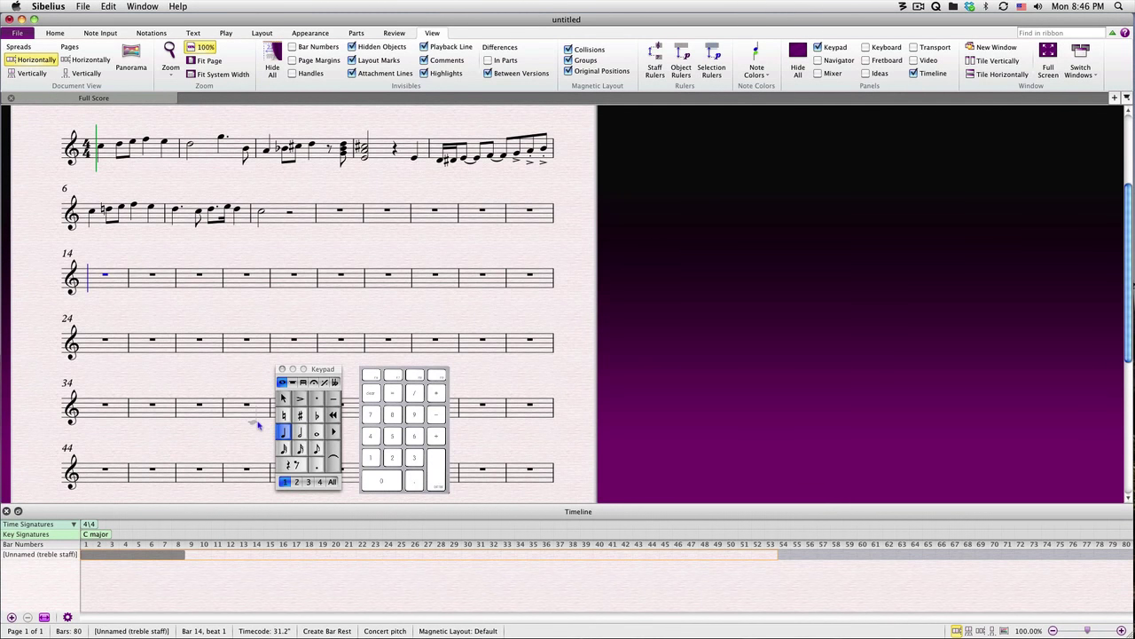
pyautogui.press('5')
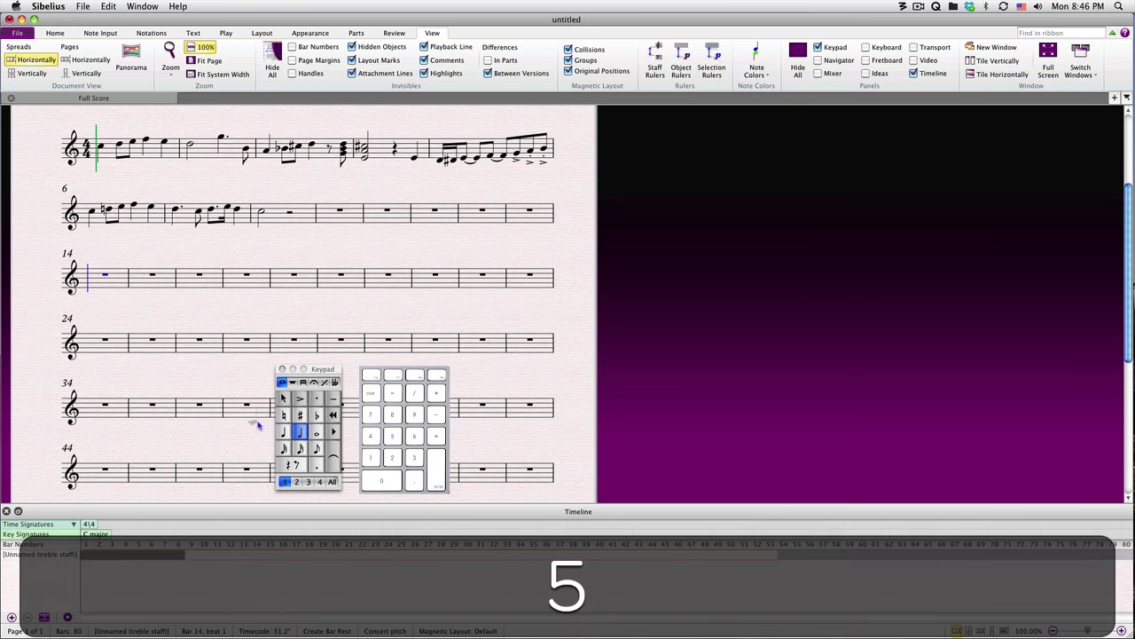
pyautogui.press('6')
pyautogui.press('4')
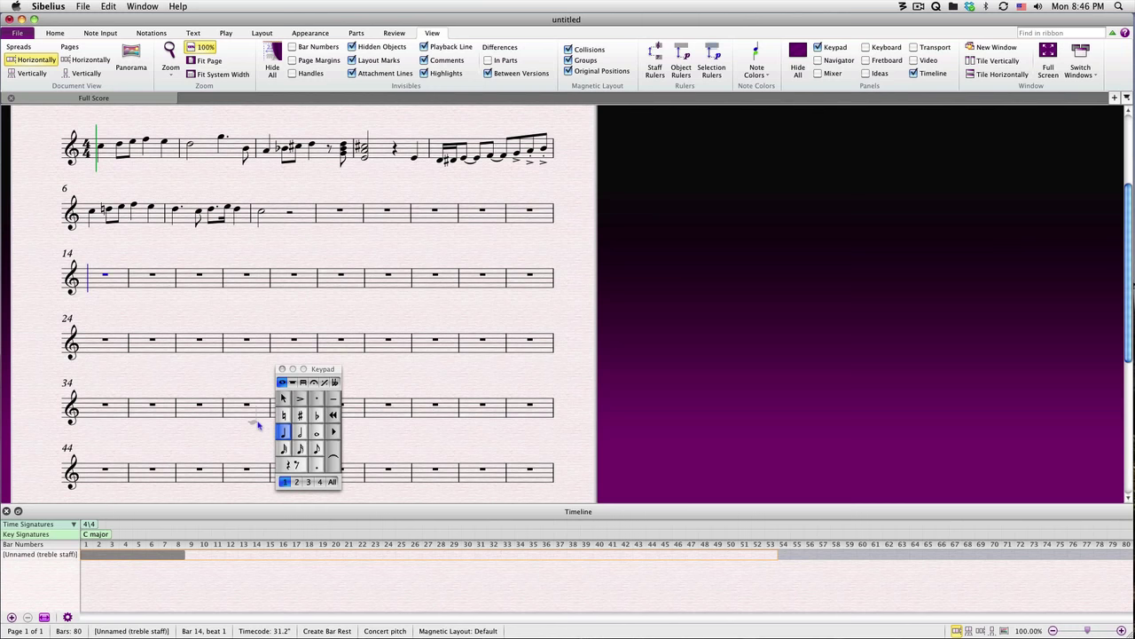
# Complete bar 14 with a quarter C, eighths E and F, then quarters F and E
pyautogui.press('c')
pyautogui.press('3')
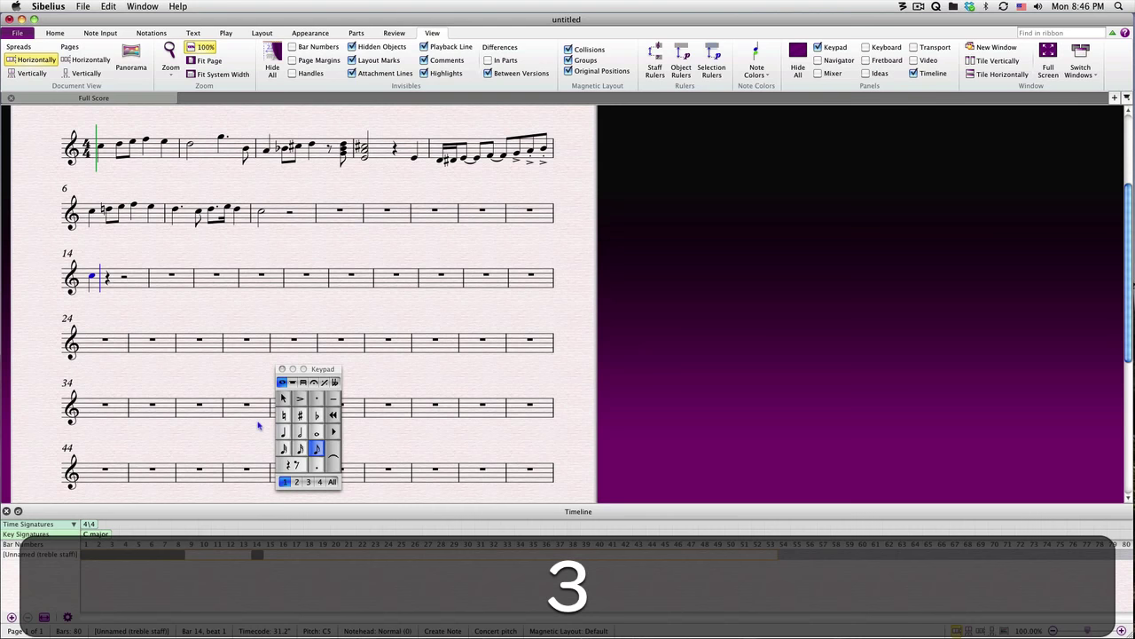
pyautogui.press('e')
pyautogui.press('f')
pyautogui.press('f')
pyautogui.press('e')
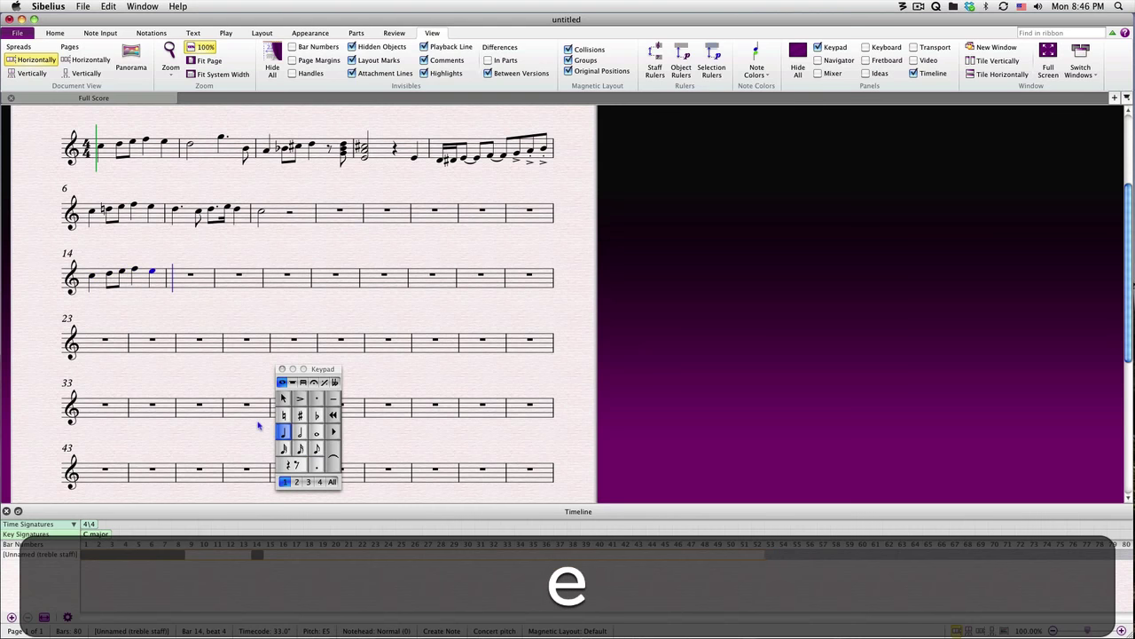
# Enter a half-note D and a dotted-quarter G5 in bar 15
pyautogui.press('5')
pyautogui.press('d')
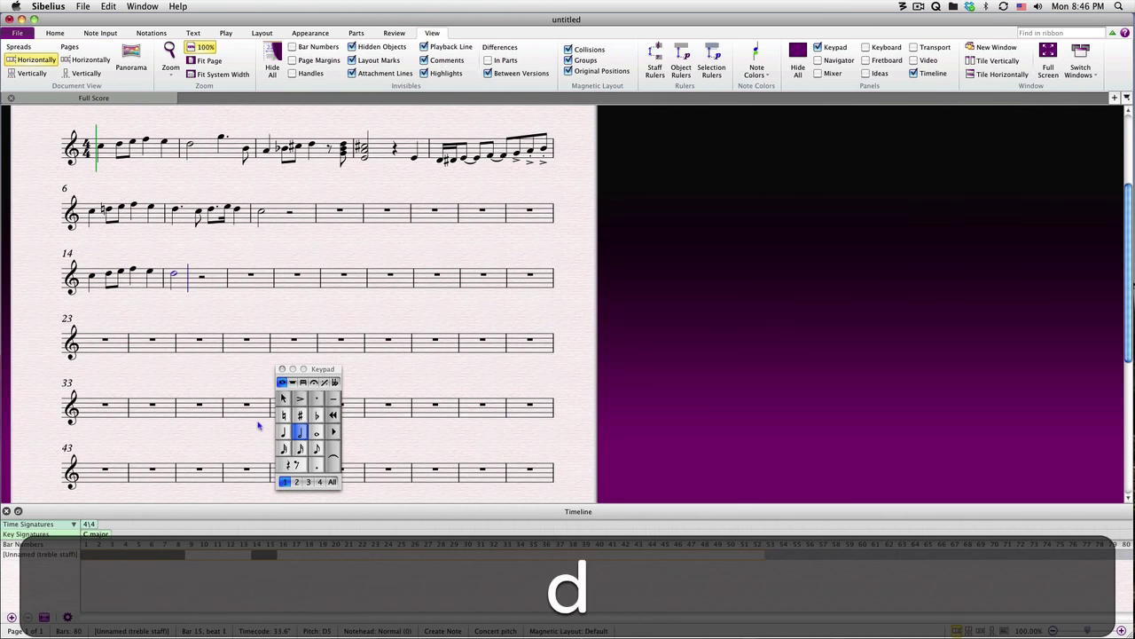
pyautogui.press('4')
pyautogui.press('.')
pyautogui.press('g')
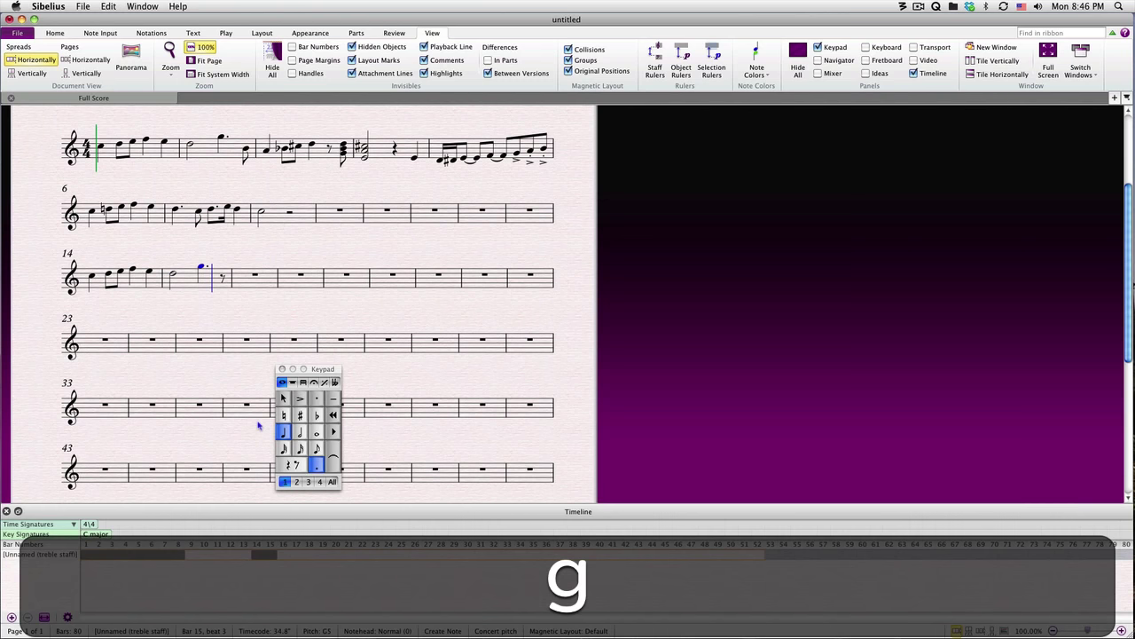
pyautogui.press('3')
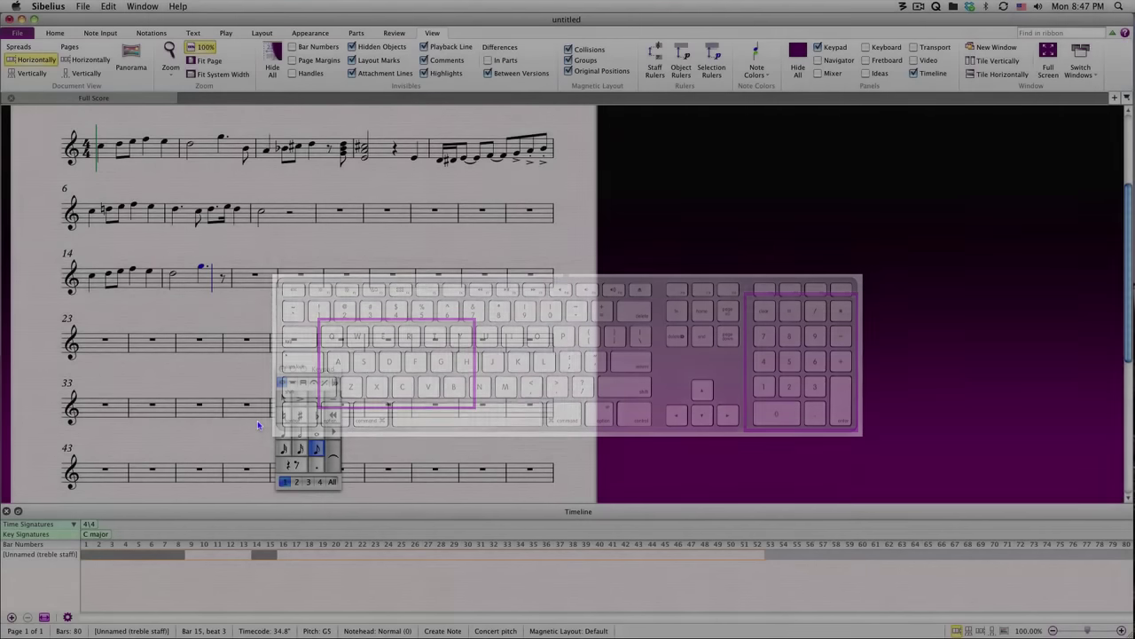
# Close bar 15 with an eighth-note B, dropped an octave to B4
pyautogui.press('b')
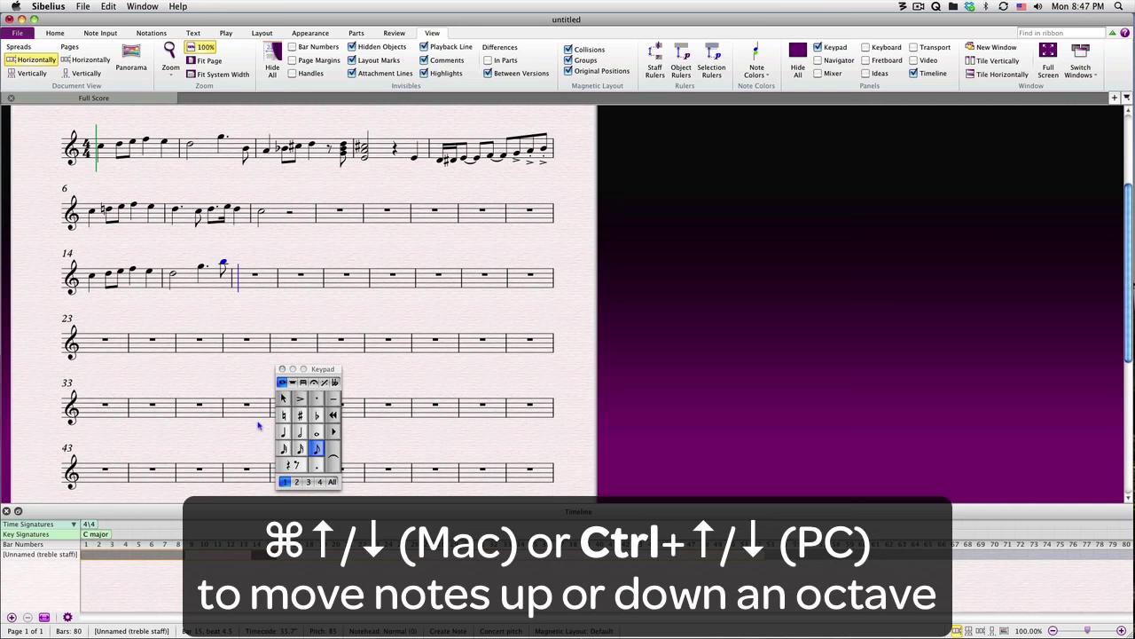
pyautogui.press('super+Down')
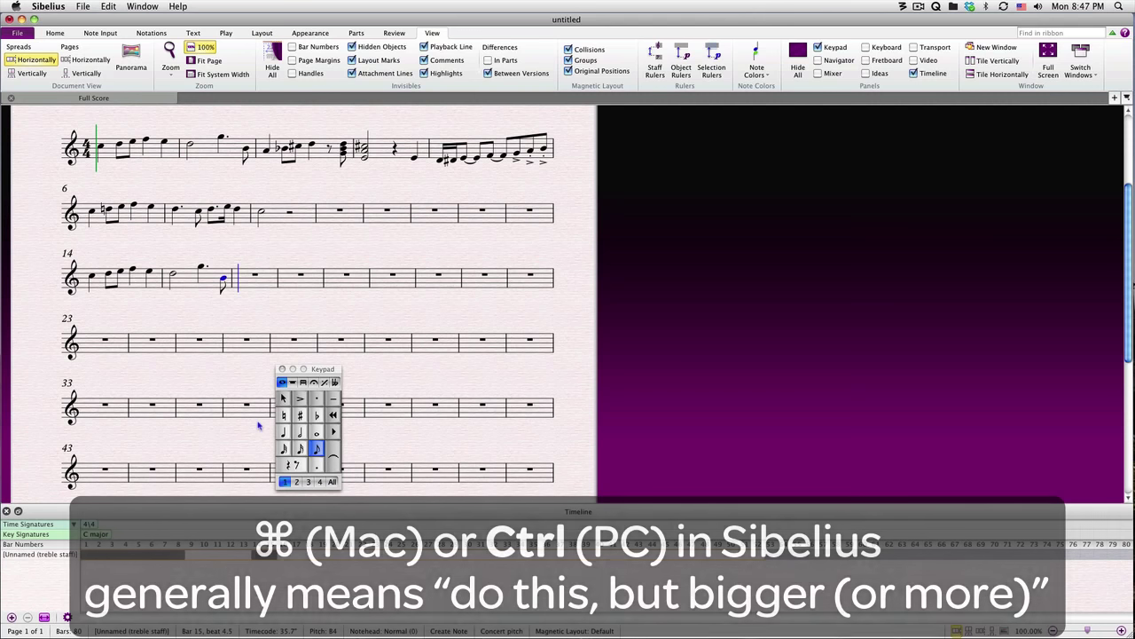
# Fill bar 16 with a quarter A, eighths B♭ and C, an eighth rest, and an eighth G
pyautogui.press('4')
pyautogui.press('a')
pyautogui.press('3')
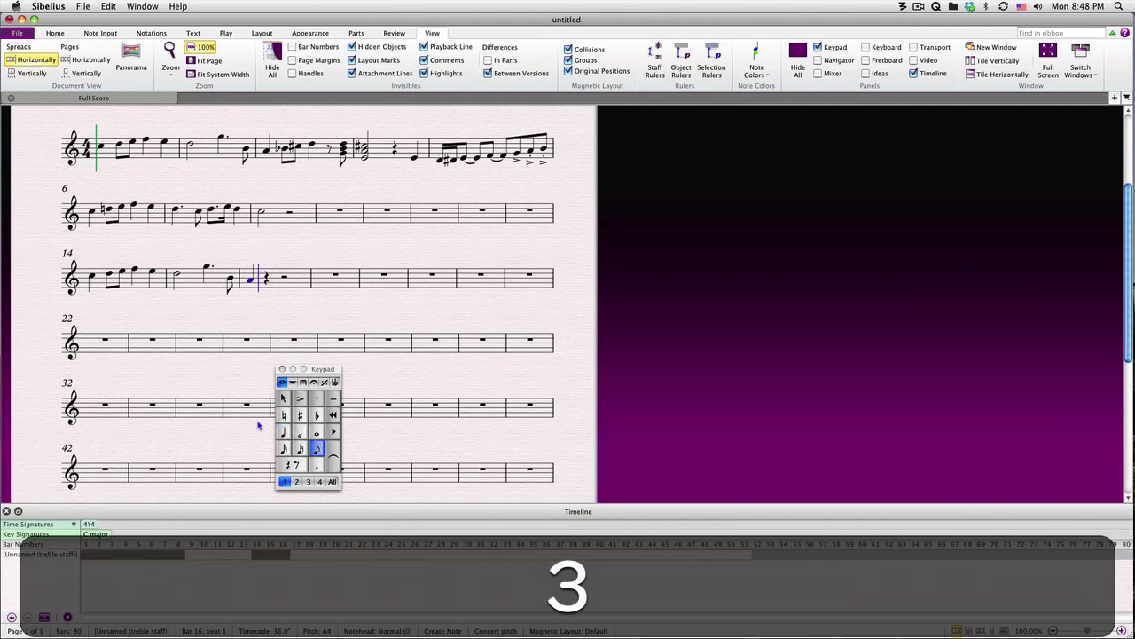
pyautogui.press('9')
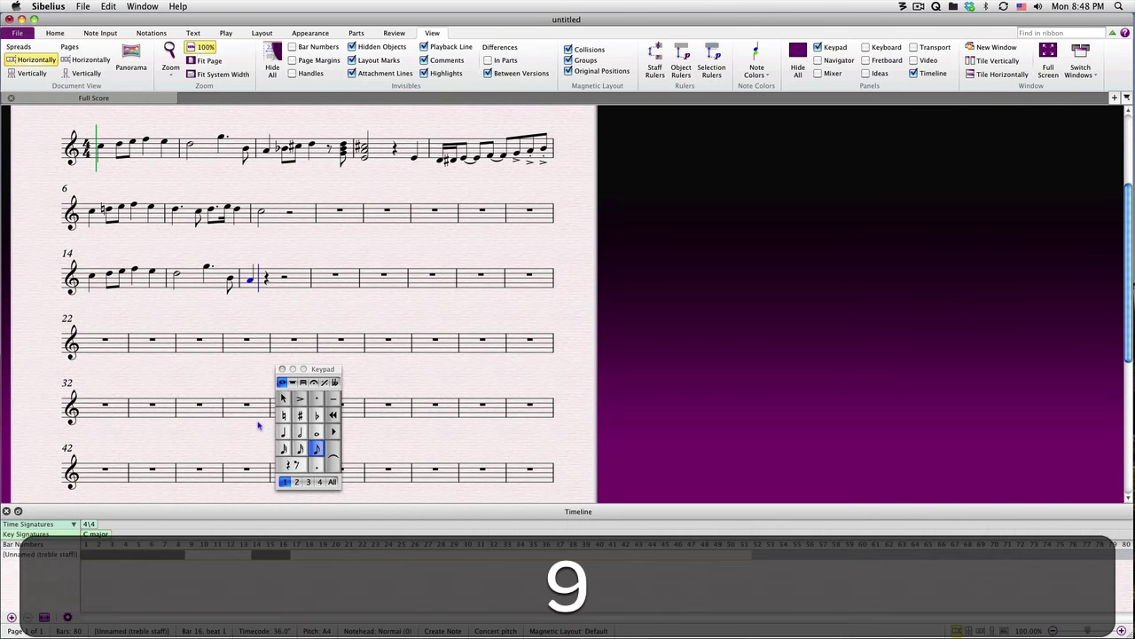
pyautogui.press('b')
pyautogui.press('c')
pyautogui.press('4')
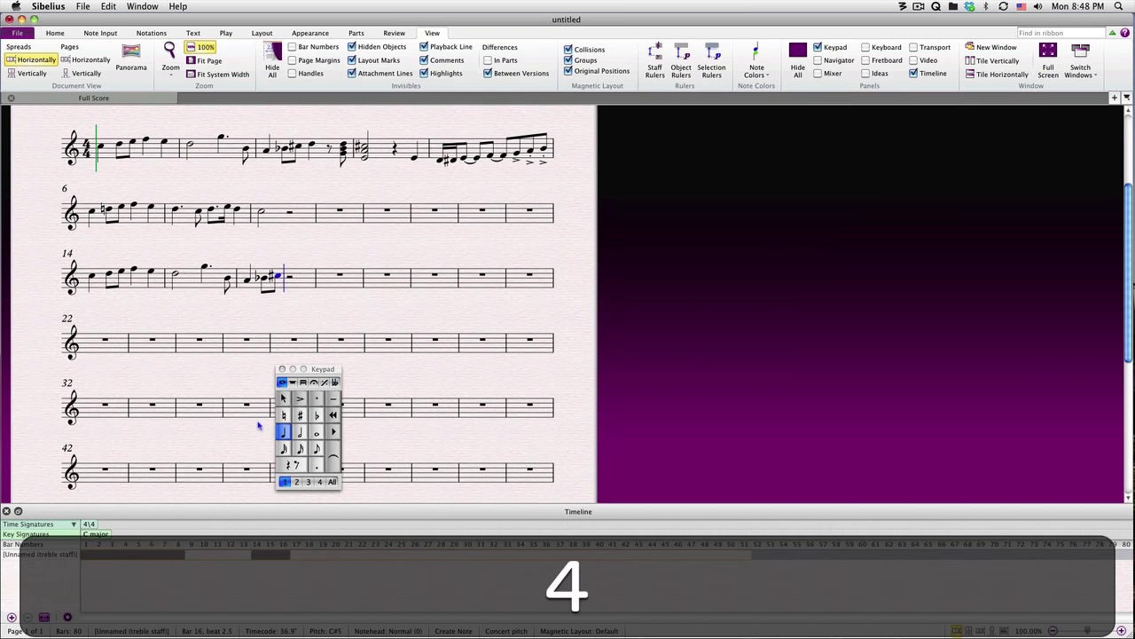
pyautogui.press('d')
pyautogui.press('3')
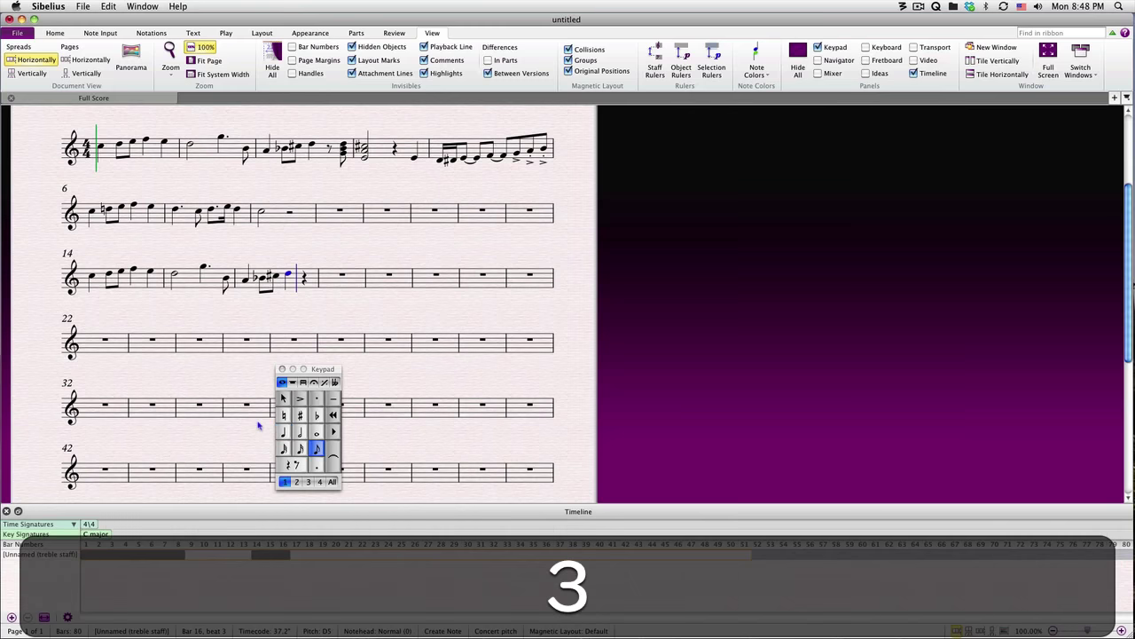
pyautogui.press('0')
pyautogui.press('g')
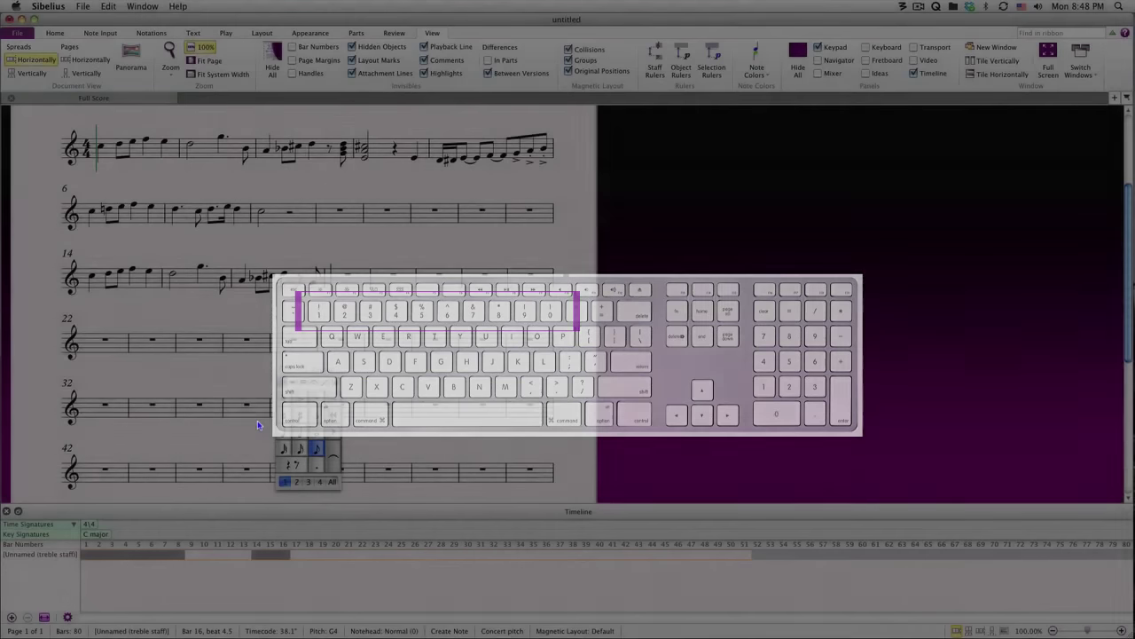
# Stack B♭ and D above bar 16's final eighth-note G to form a G minor chord
pyautogui.press('3')
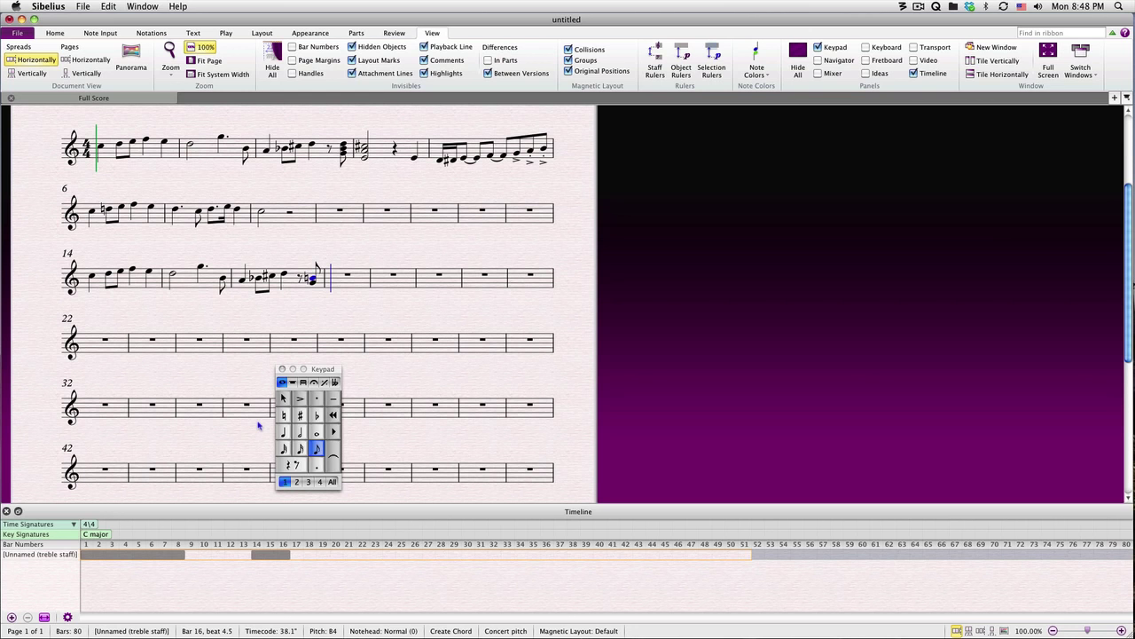
pyautogui.press('Escape')
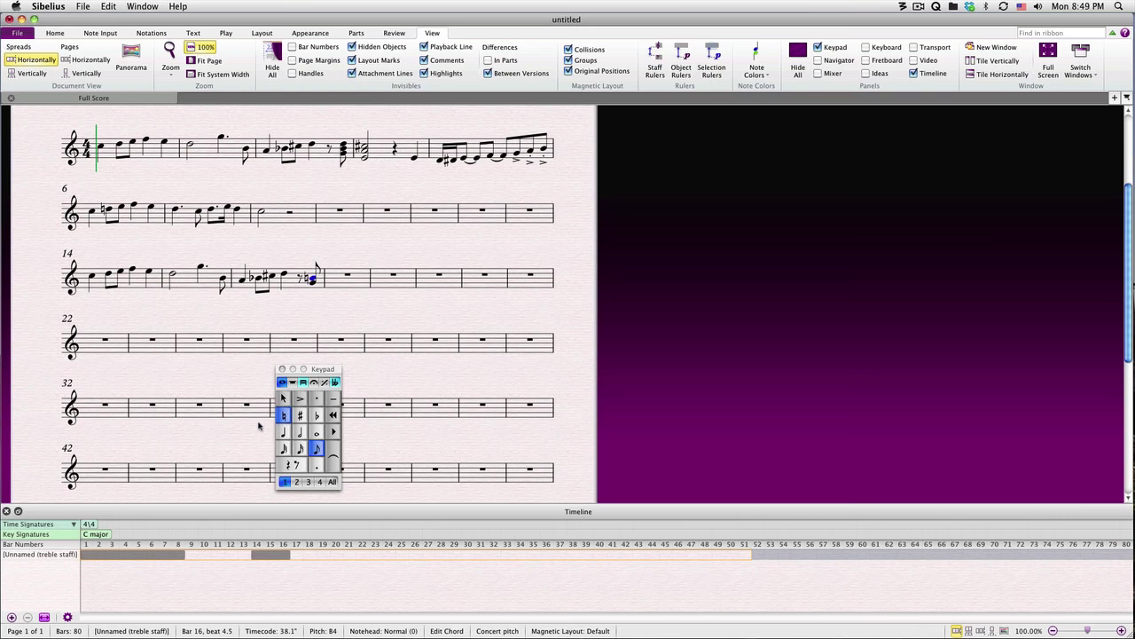
pyautogui.press('7')
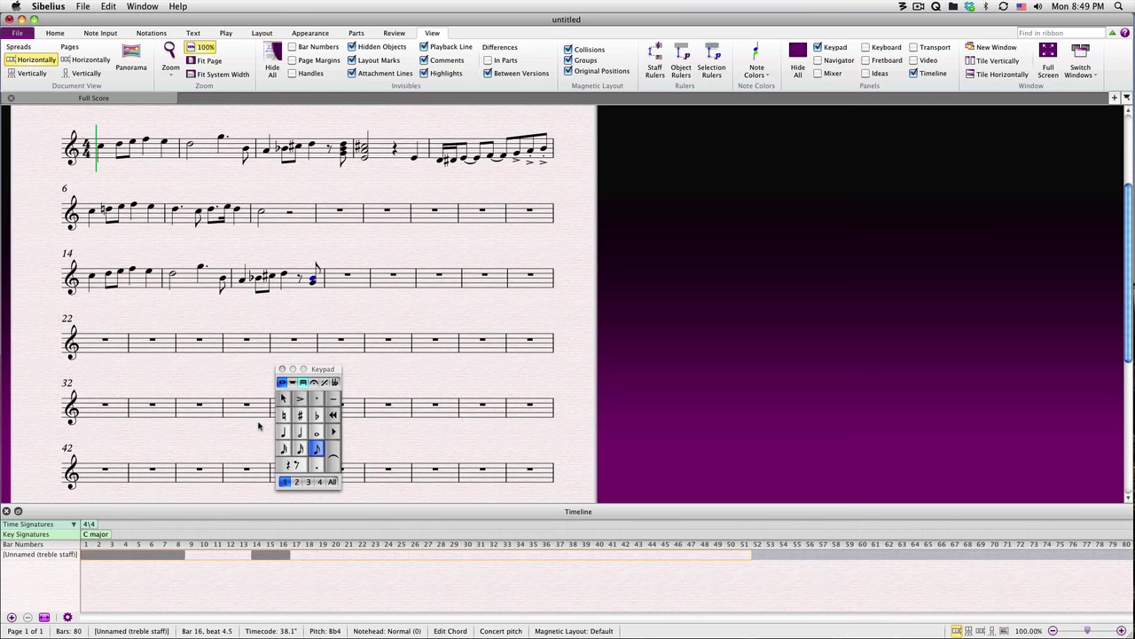
pyautogui.press('7')
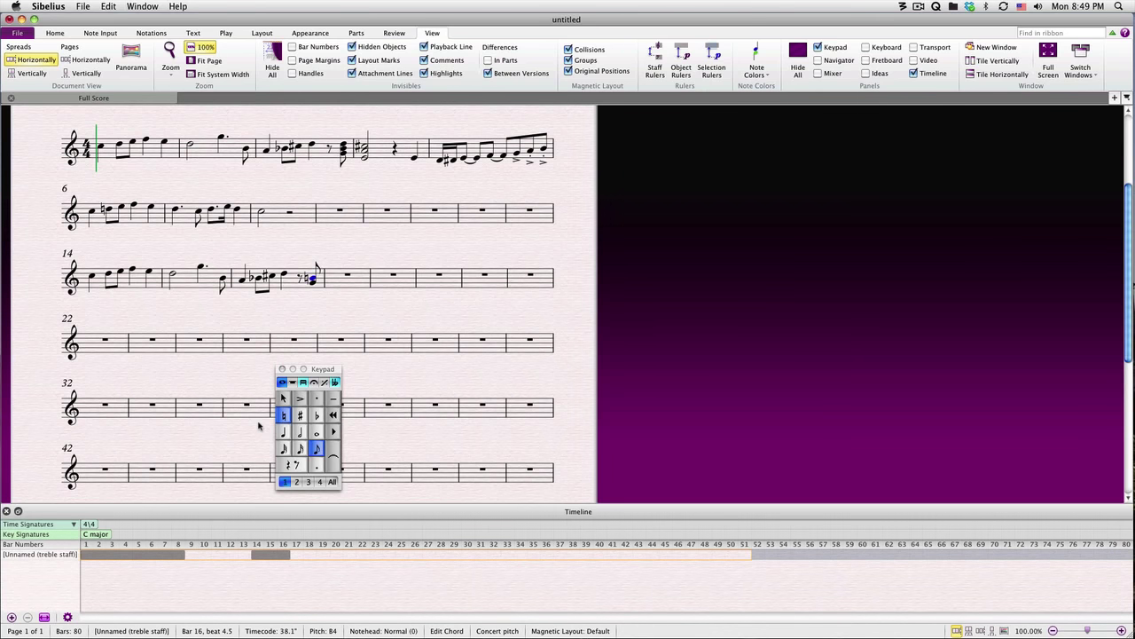
pyautogui.press('7')
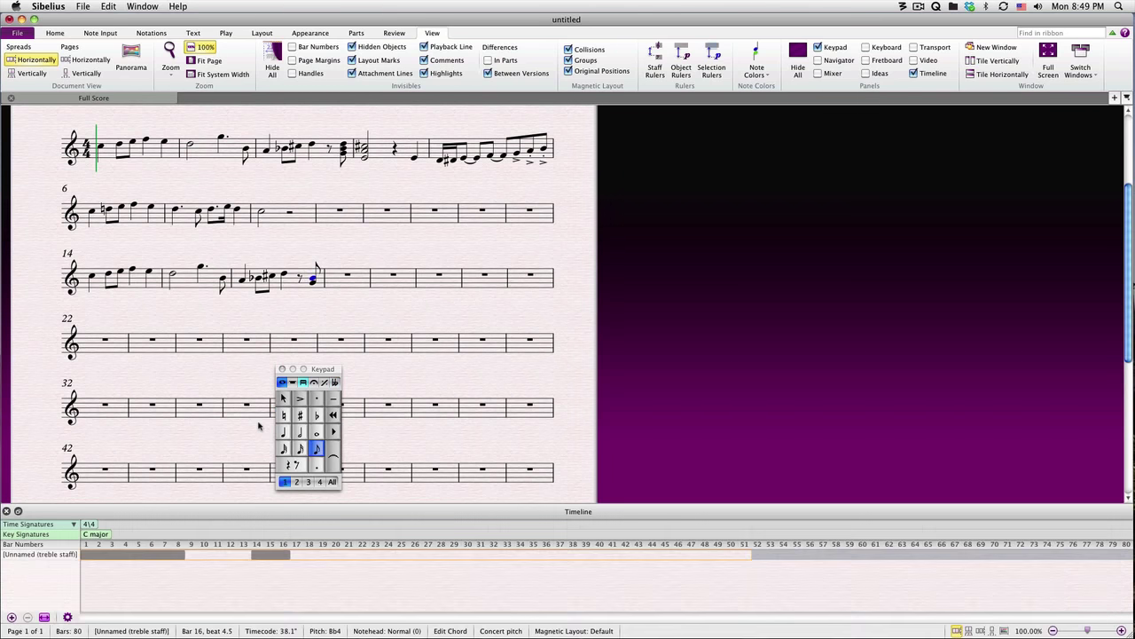
pyautogui.press('3')
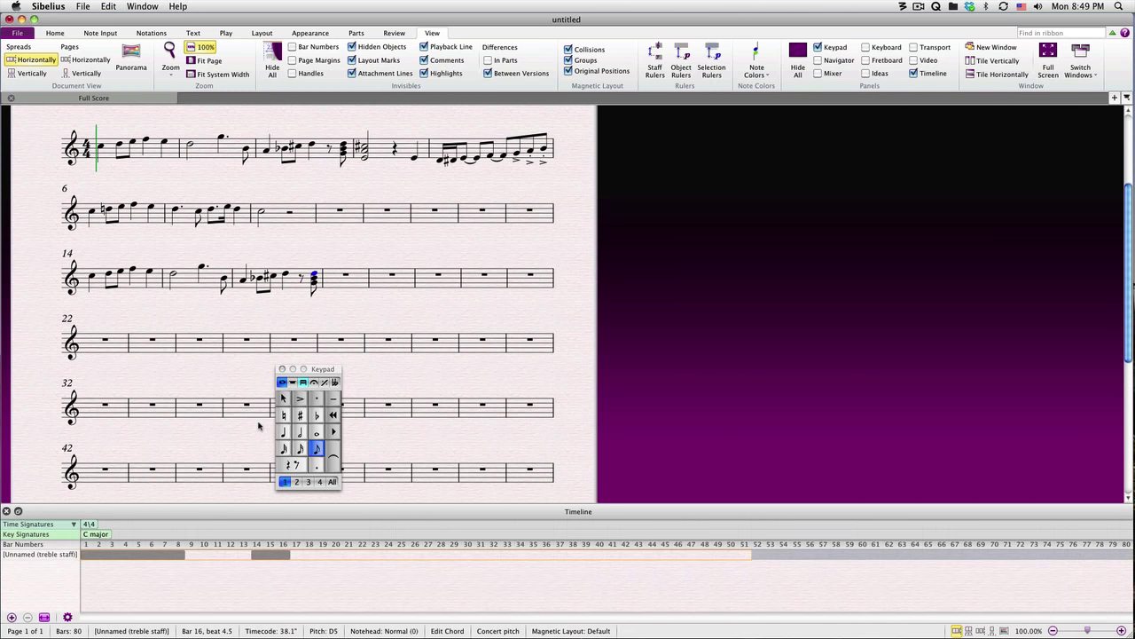
pyautogui.press('Right')
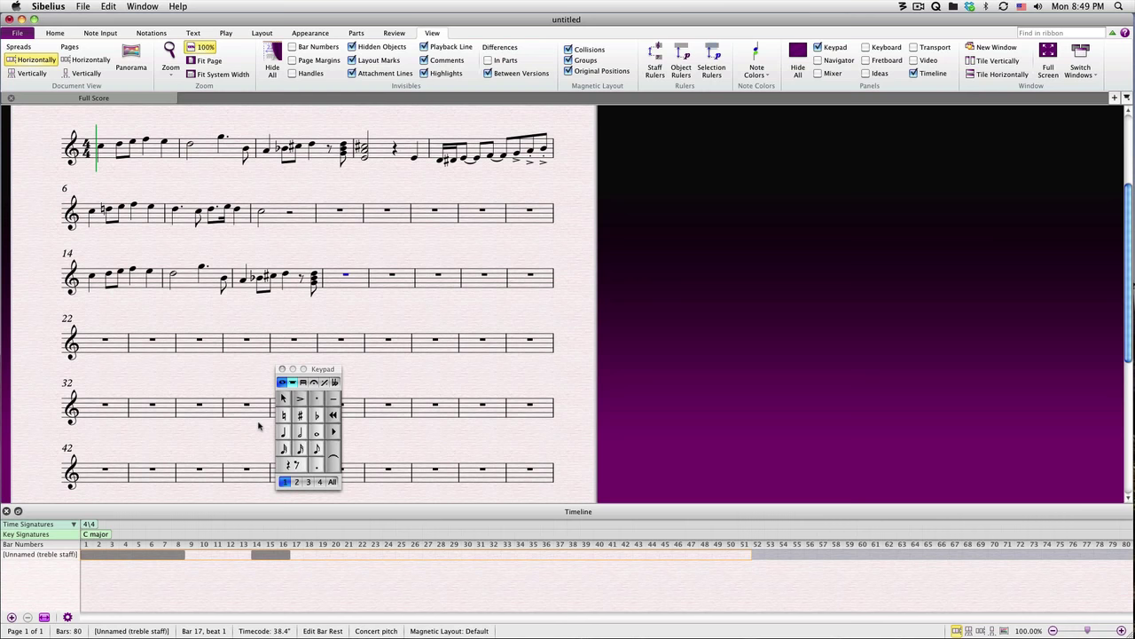
pyautogui.press('n')
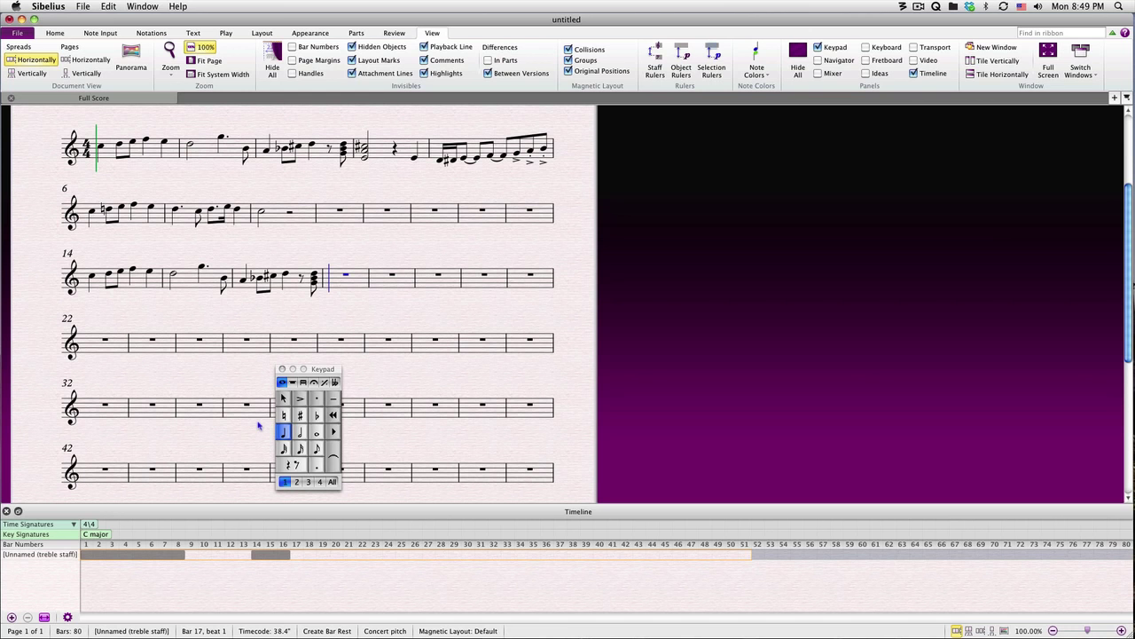
pyautogui.press('Left')
pyautogui.press('Left')
pyautogui.press('Left')
pyautogui.press('Left')
pyautogui.press('Left')
pyautogui.press('Left')
pyautogui.press('Left')
pyautogui.press('Left')
pyautogui.press('Left')
pyautogui.press('Left')
pyautogui.press('Left')
pyautogui.press('Left')
pyautogui.press('Left')
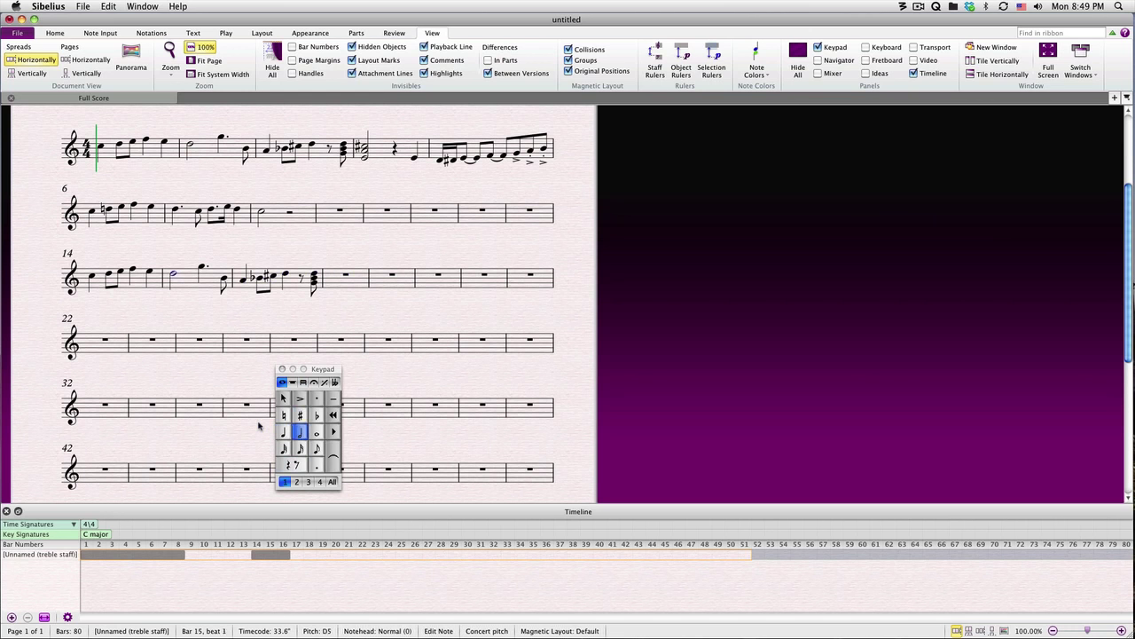
pyautogui.press('Left')
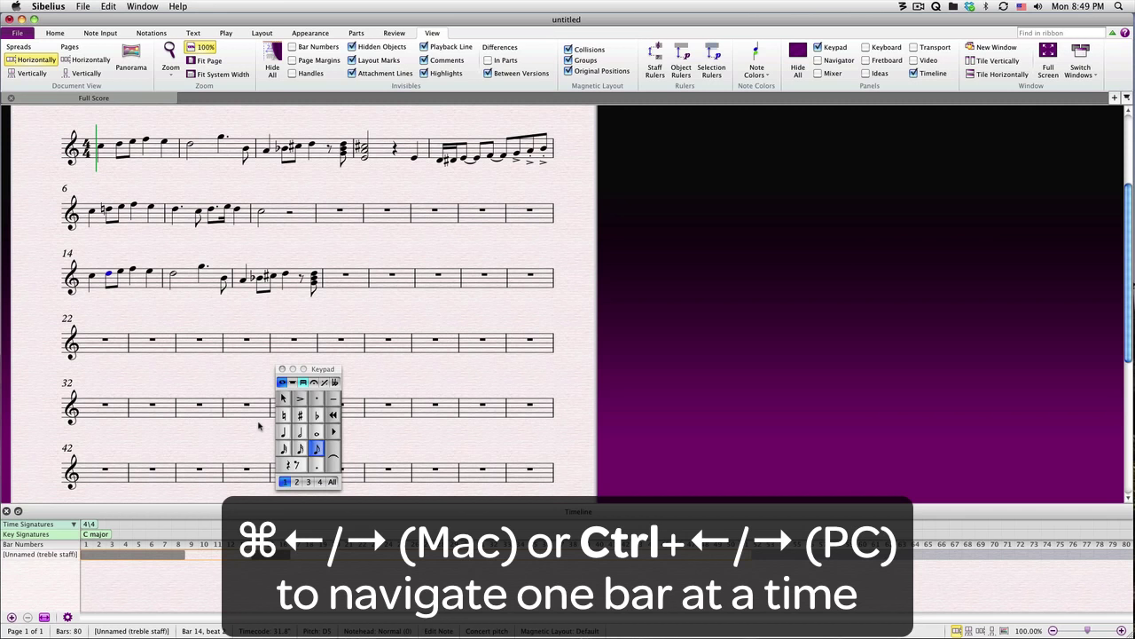
pyautogui.press('super+Left')
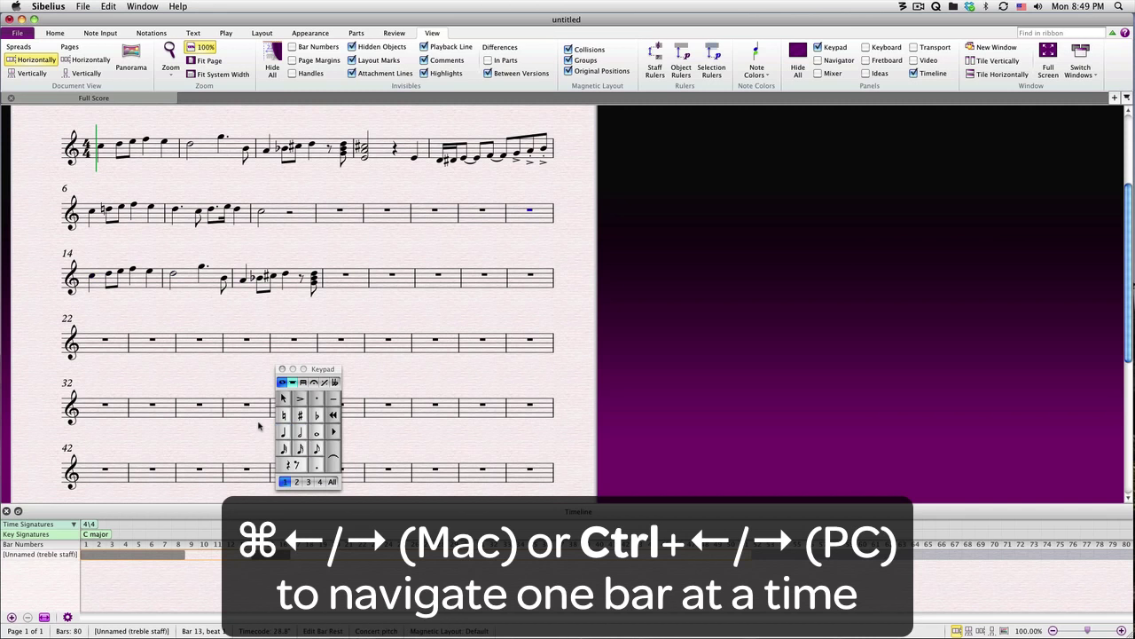
pyautogui.press('super+Right')
pyautogui.press('super+Right')
pyautogui.press('super+Right')
pyautogui.press('super+Right')
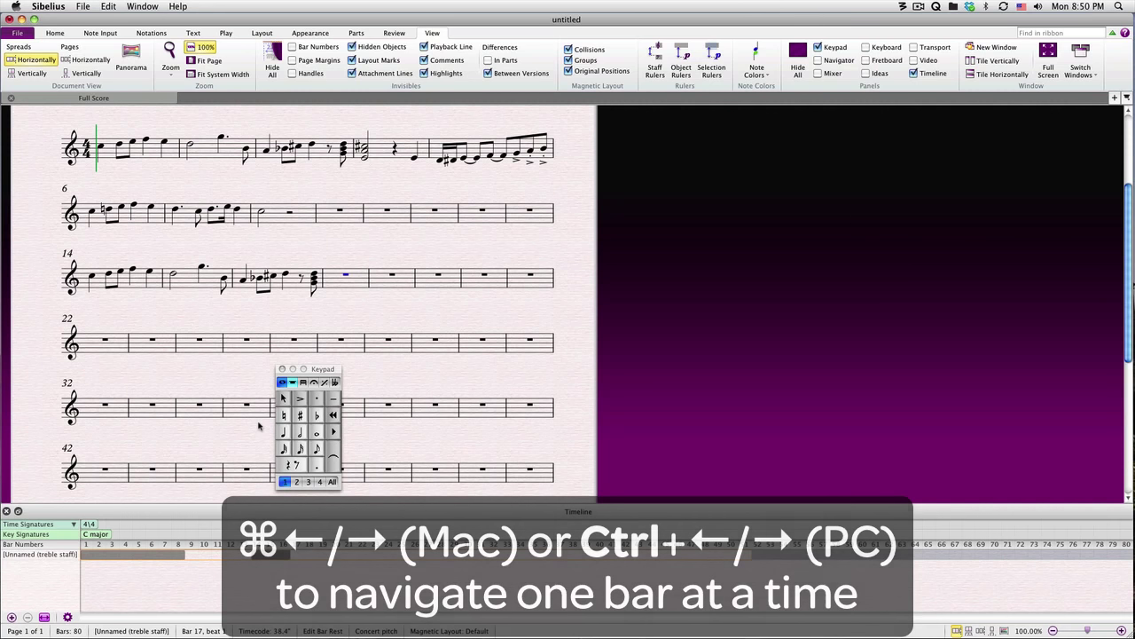
pyautogui.press('n')
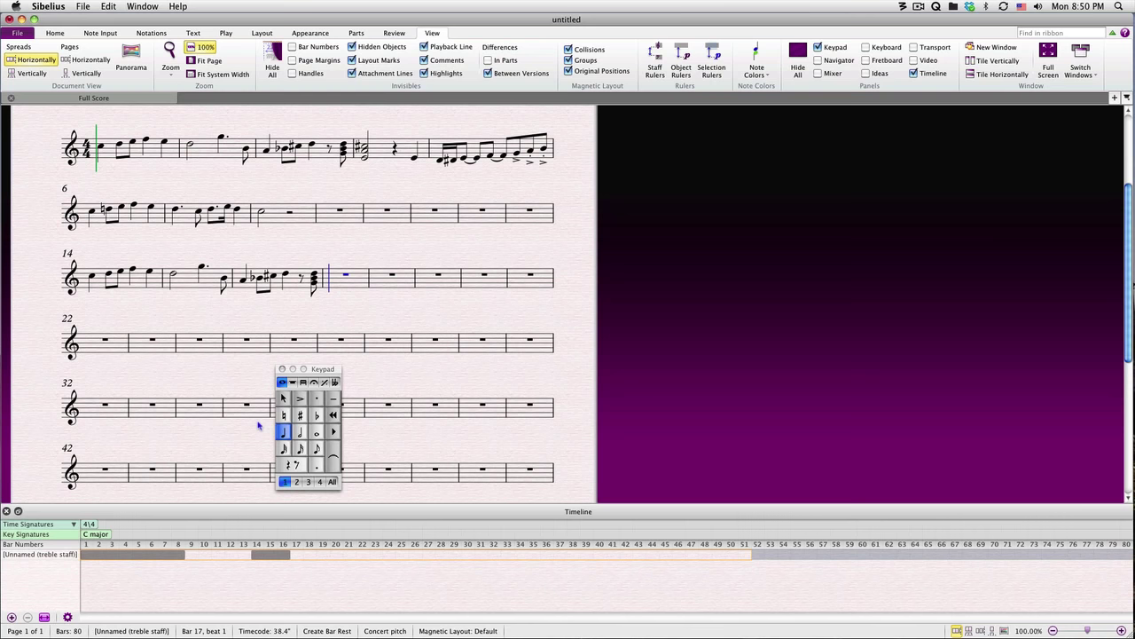
# Open bar 17 with a half-note C♯ chord, adding a third and fourth, then a quarter rest
pyautogui.press('6')
pyautogui.press('8')
pyautogui.press('c')
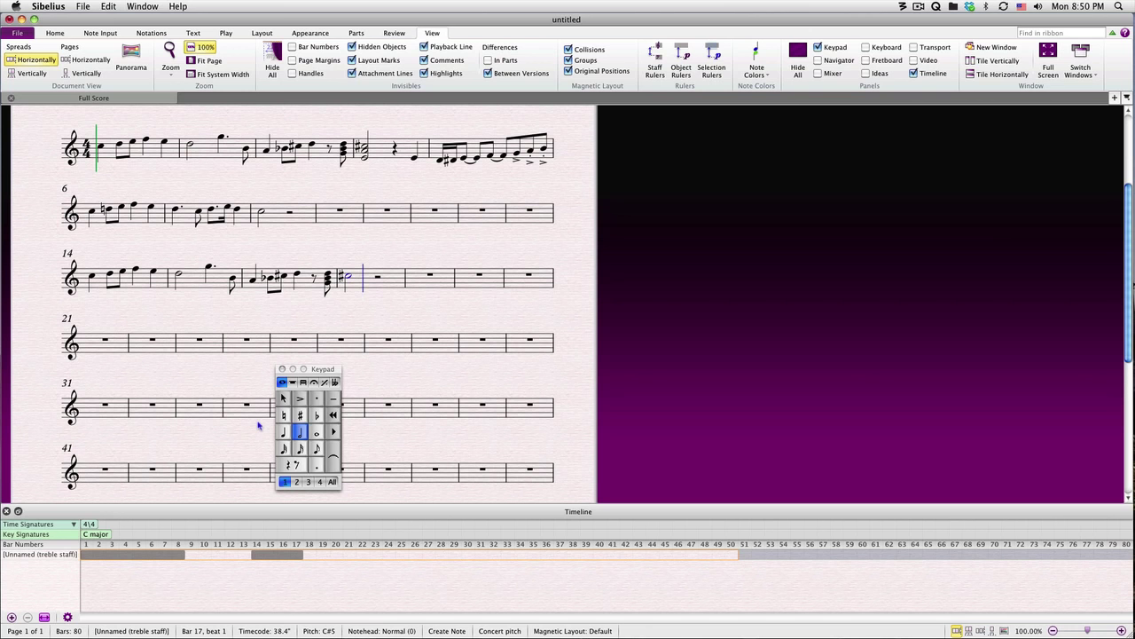
pyautogui.hotkey('shift', '3')
pyautogui.hotkey('shift', '4')
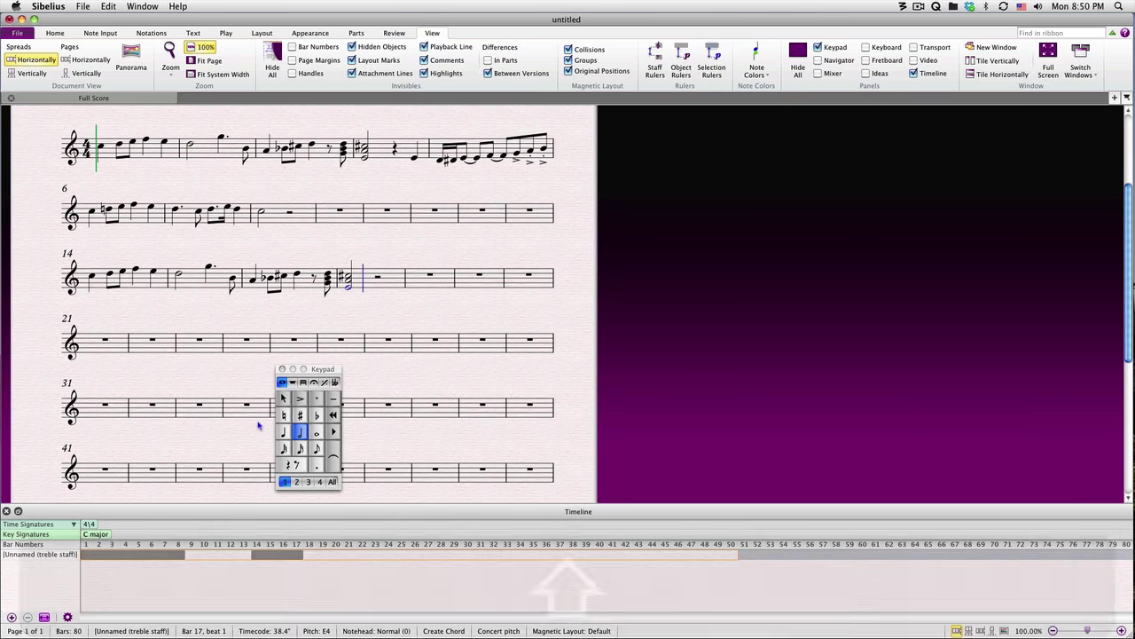
pyautogui.press('4')
pyautogui.press('0')
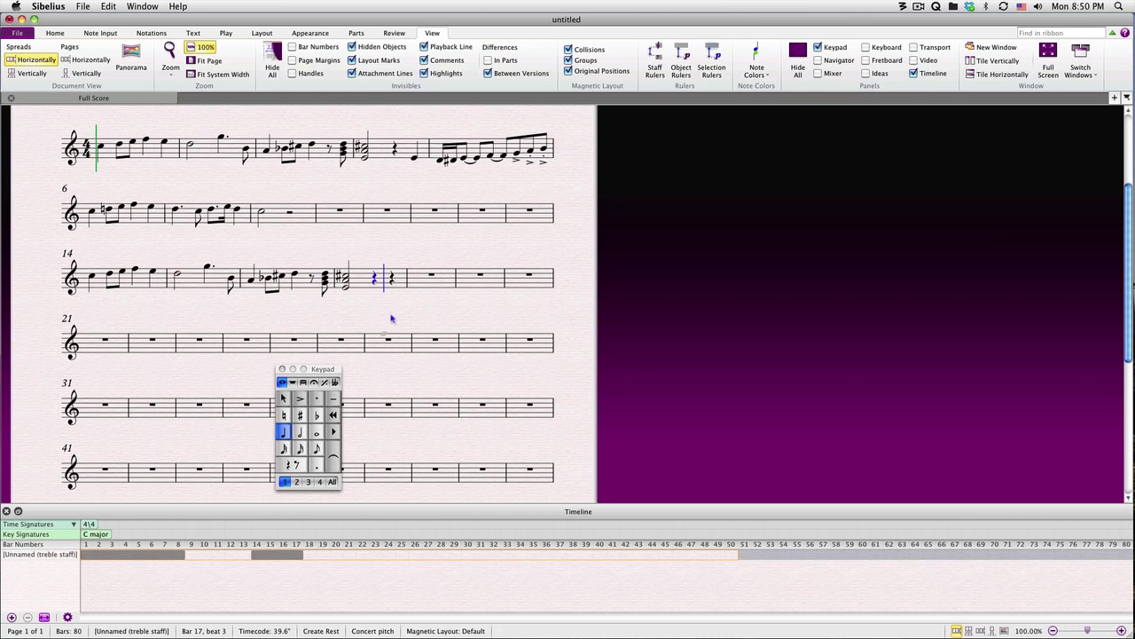
# End bar 17 with a quarter-note E and start bar 18 with sixteenth notes D and D♯
pyautogui.press('0')
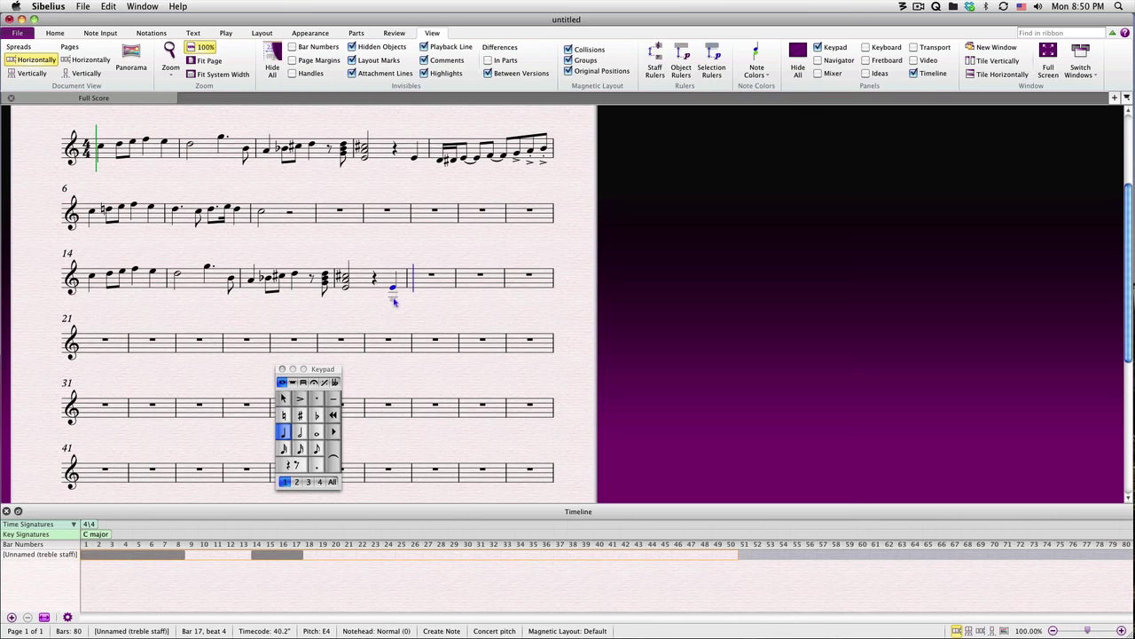
pyautogui.press('2')
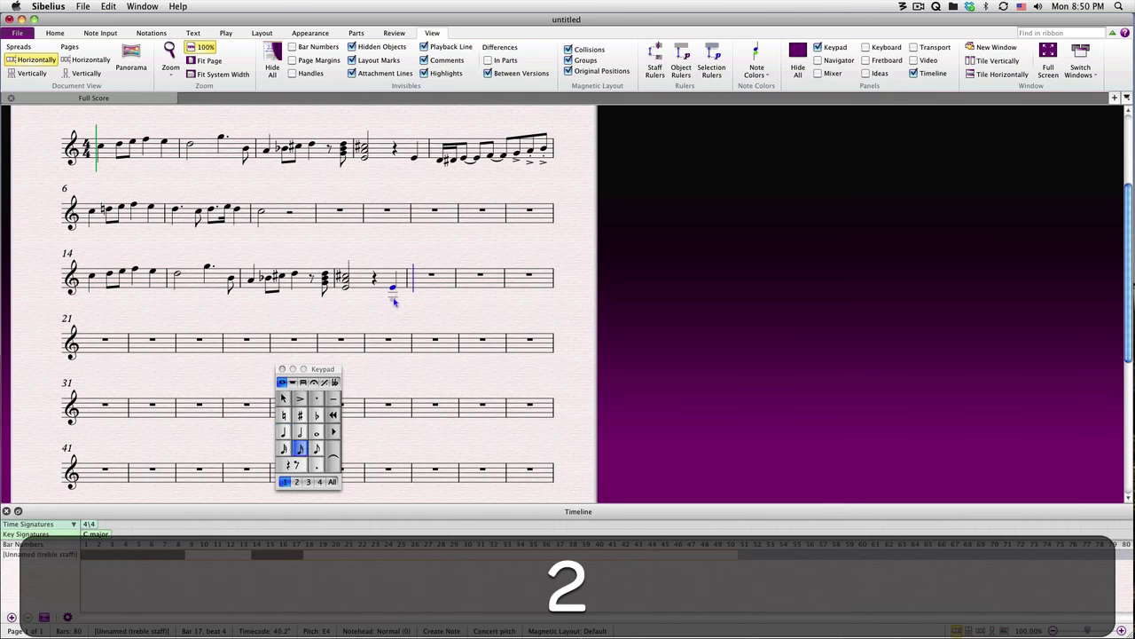
pyautogui.press('d')
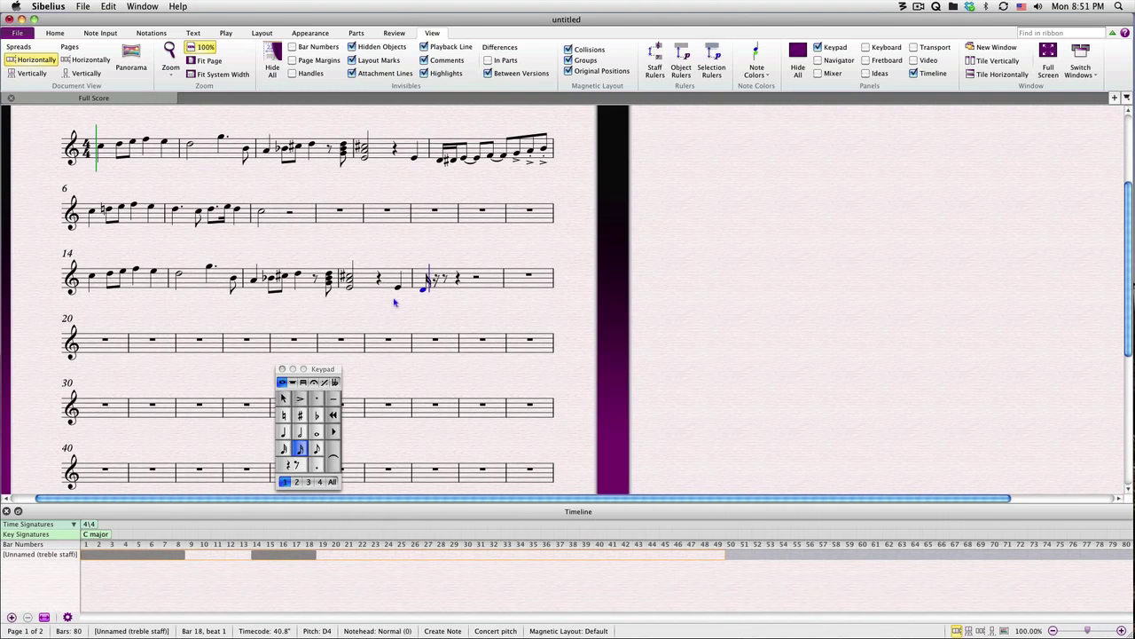
pyautogui.press('8')
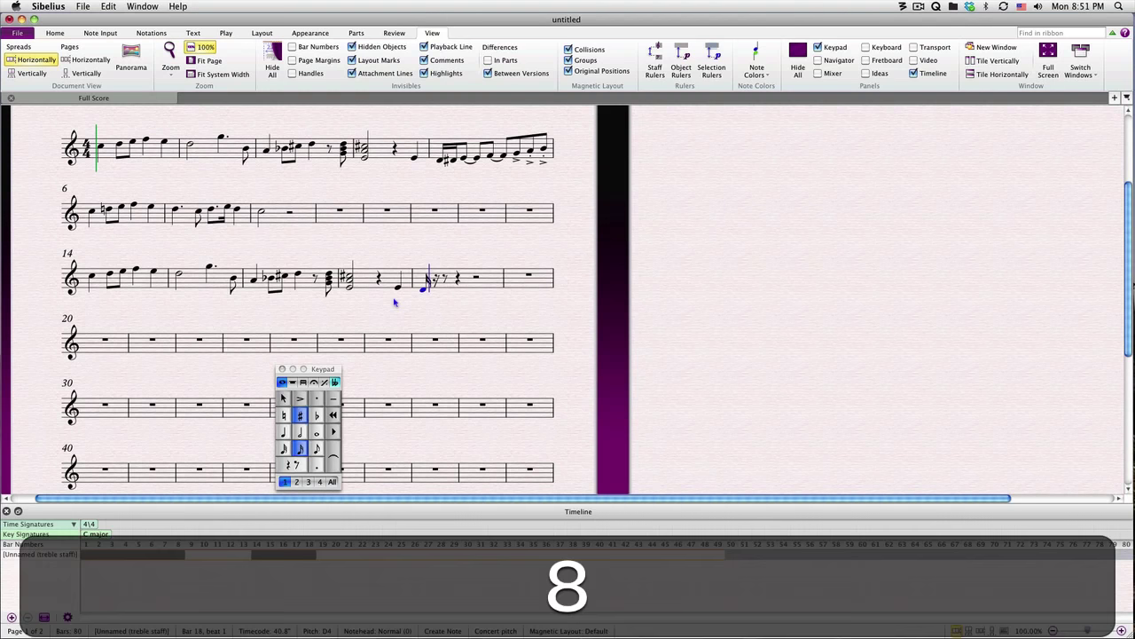
pyautogui.press('d')
pyautogui.press('3')
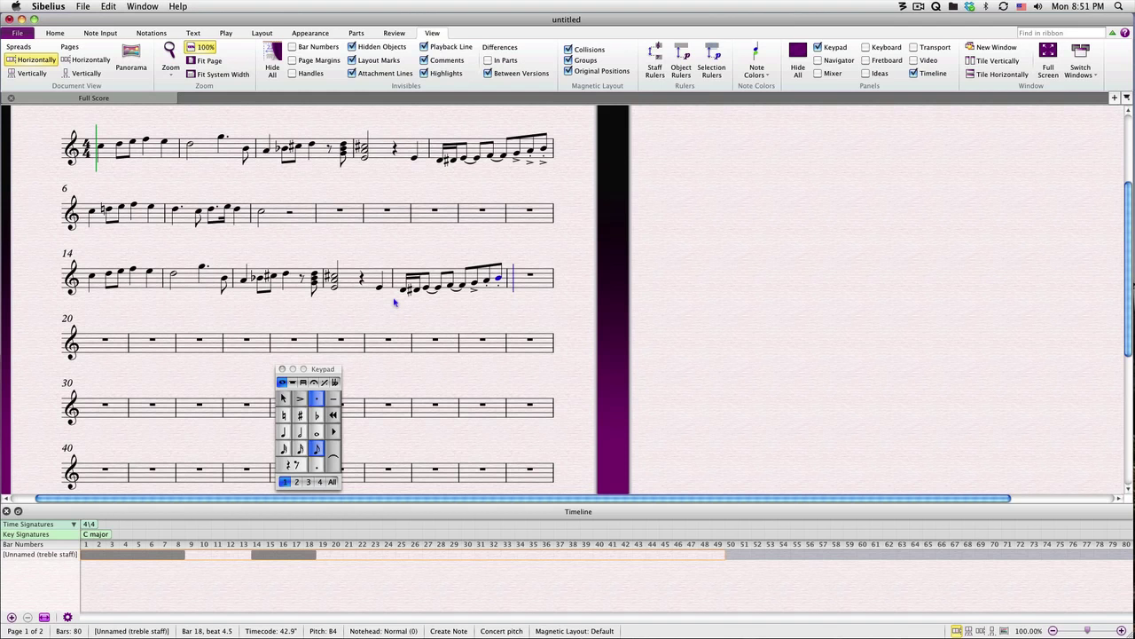
# Restart note entry from the first sixteenth note of bar 18
pyautogui.press('Escape')
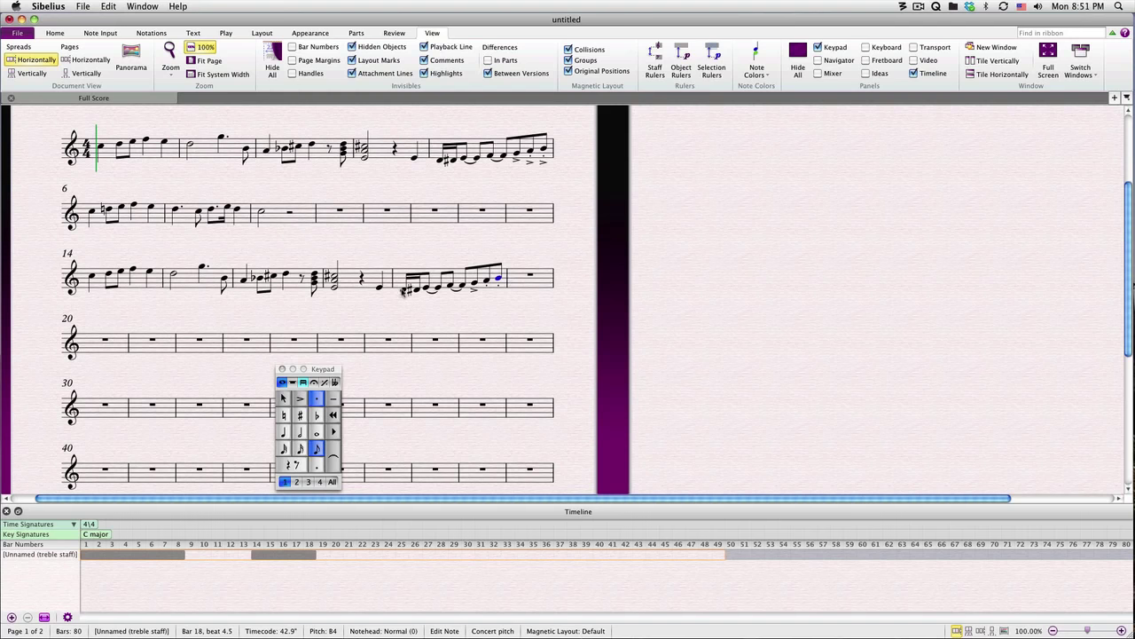
pyautogui.click(404, 288)
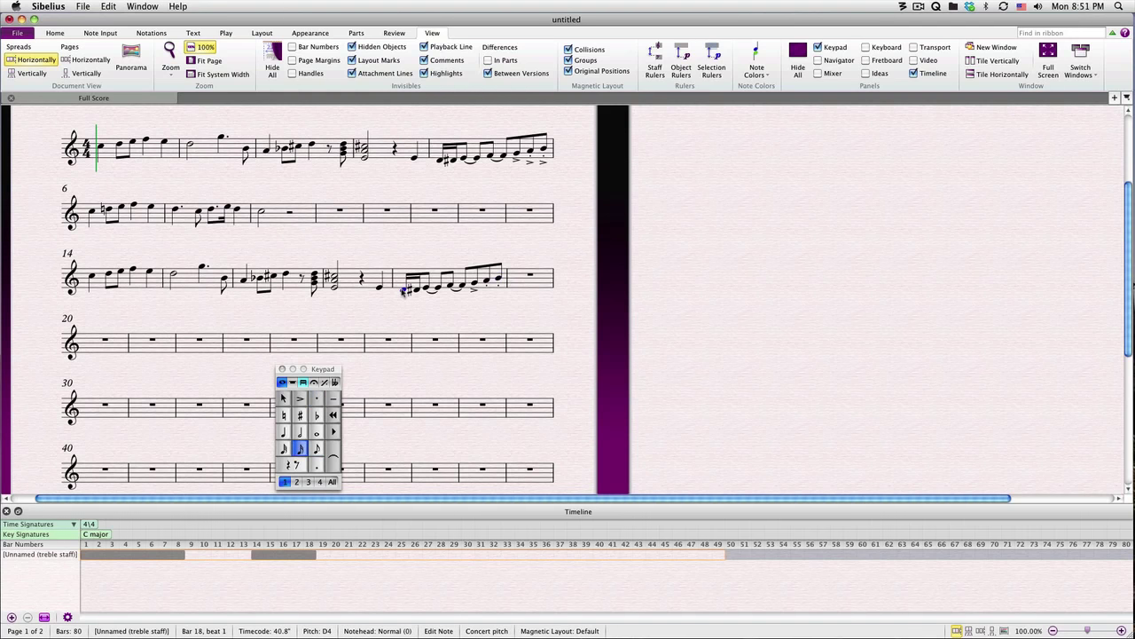
pyautogui.press('n')
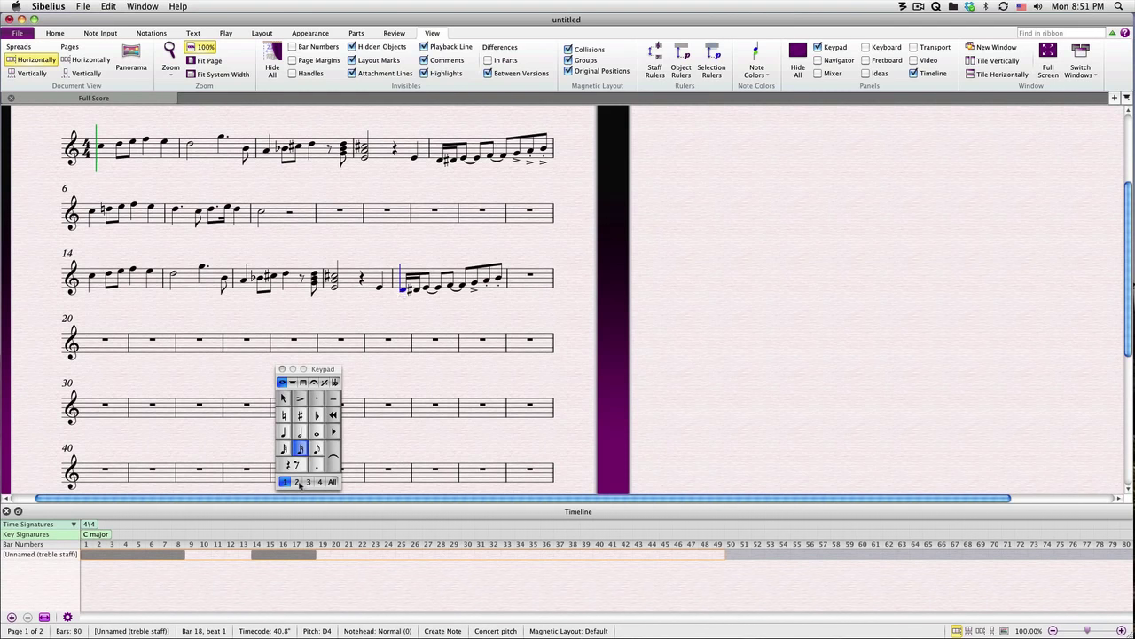
# Browse the keypad layouts and switch the entry voice from 1 to 2
pyautogui.click(298, 483)
pyautogui.click(309, 482)
pyautogui.click(319, 484)
pyautogui.hotkey('alt', '1')
pyautogui.hotkey('alt', '2')
pyautogui.hotkey('alt', '2')
# Finish bar 18 with a B lowered to B3, a C, and a C♯4 on beat 4
pyautogui.press('5')
pyautogui.press('b')
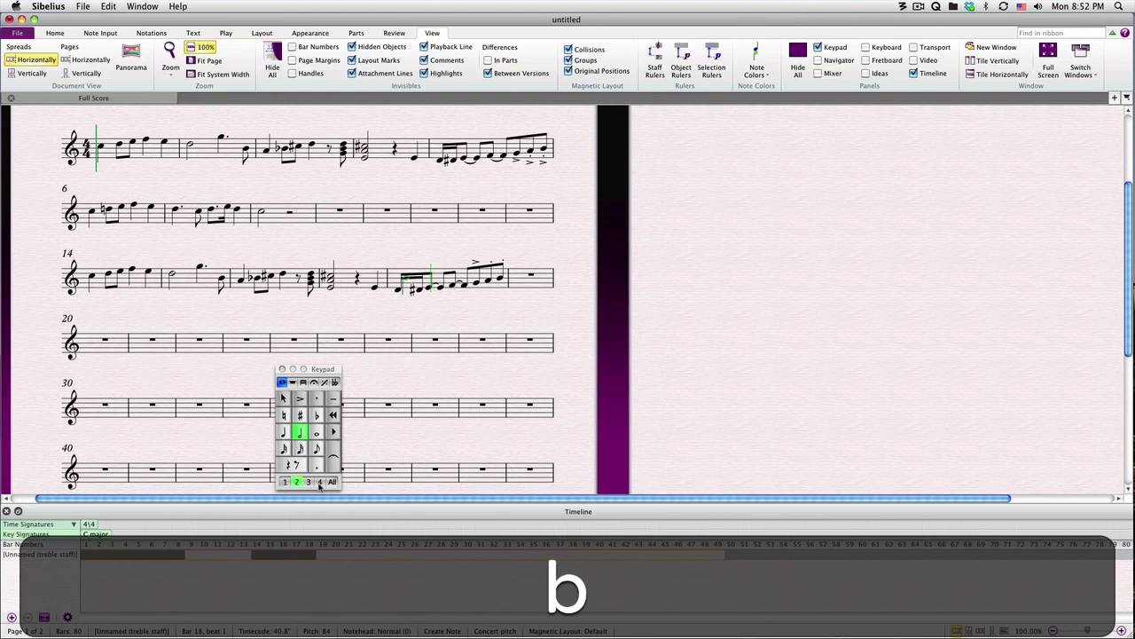
pyautogui.press('super+Down')
pyautogui.press('super+s')
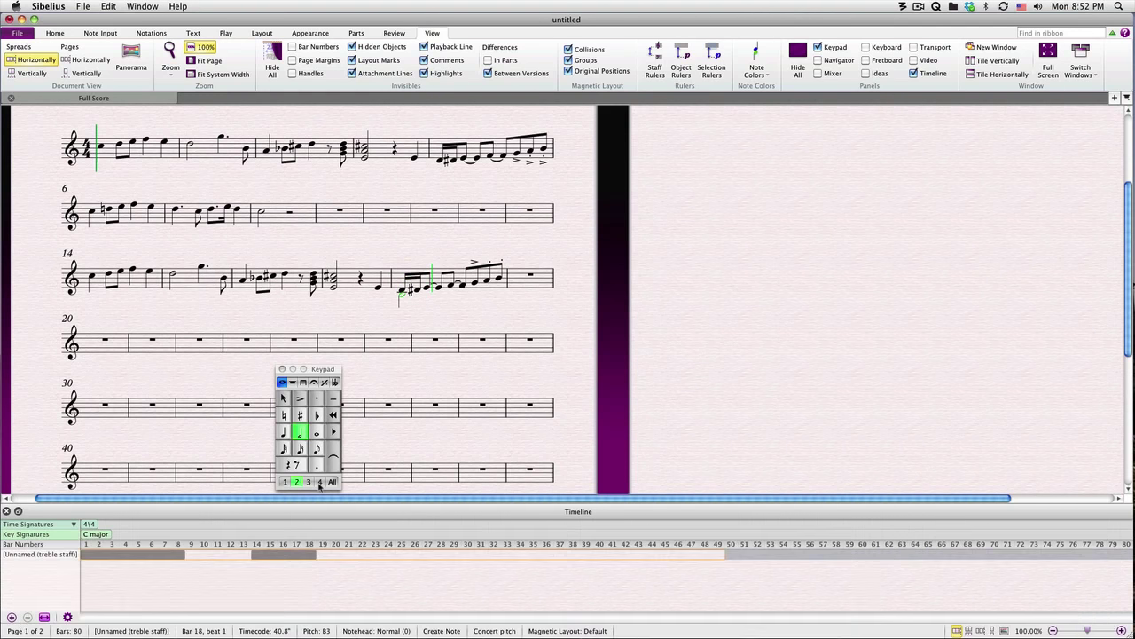
pyautogui.press('4')
pyautogui.press('c')
pyautogui.press('8')
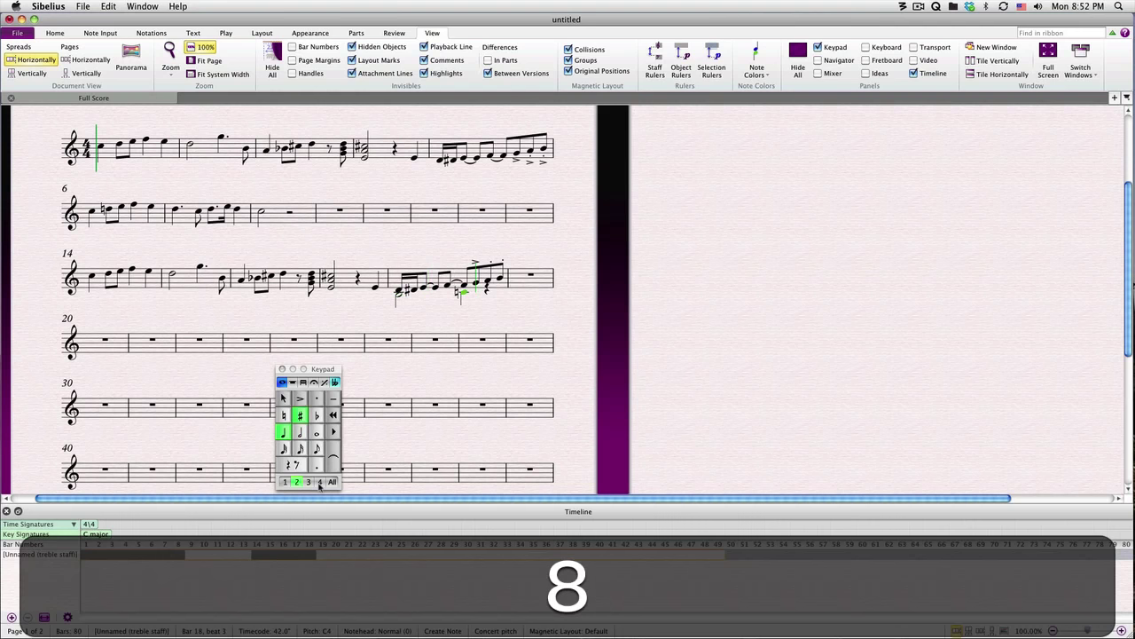
pyautogui.press('c')
pyautogui.click(163, 284)
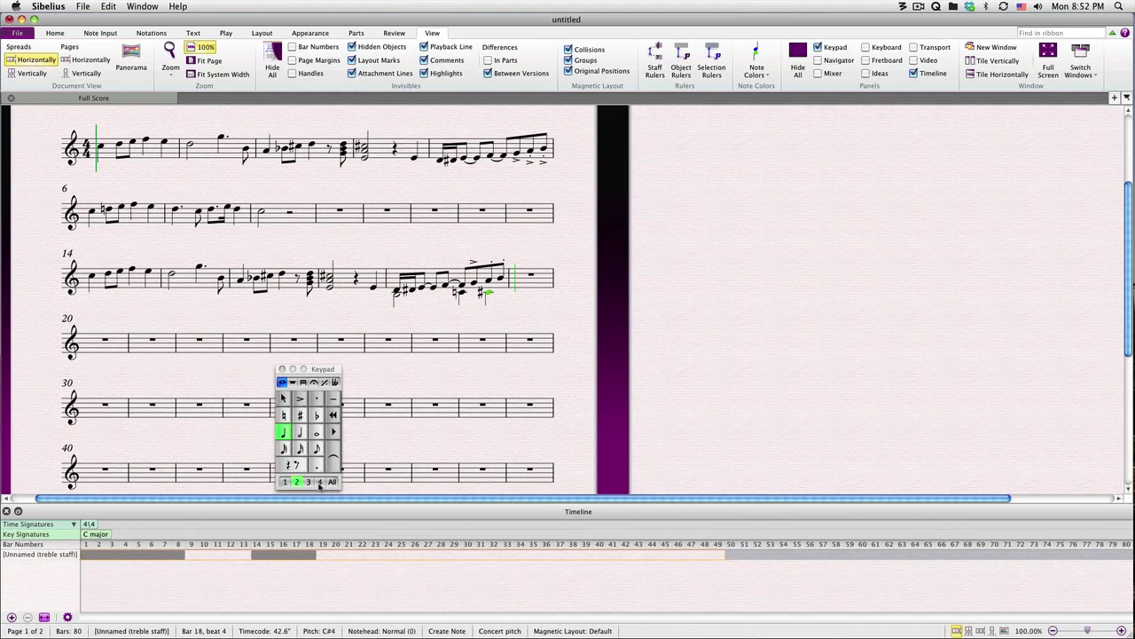
# Start note entry in the empty bar 27 with quarter-note length
pyautogui.scroll(-5, 163, 284)
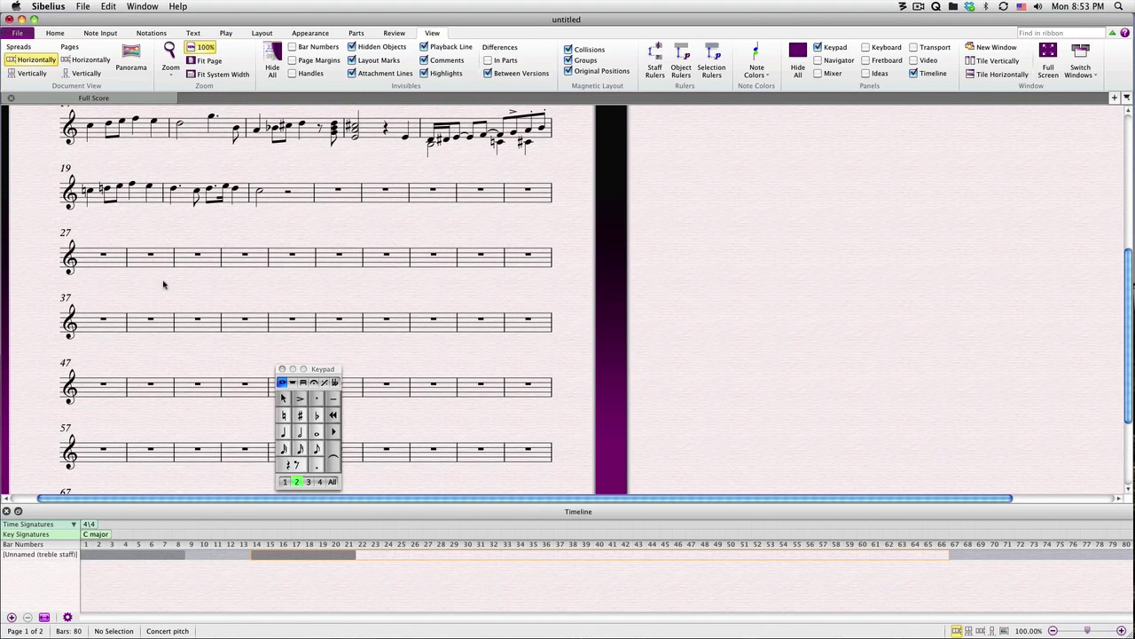
pyautogui.click(103, 255)
pyautogui.press('n')
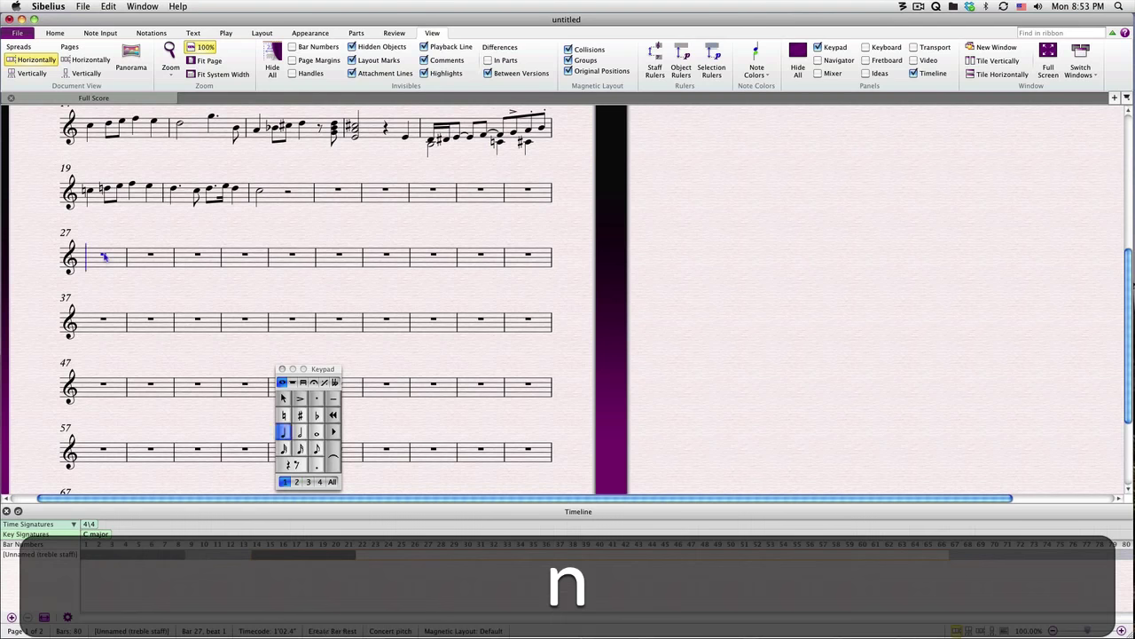
pyautogui.press('4')
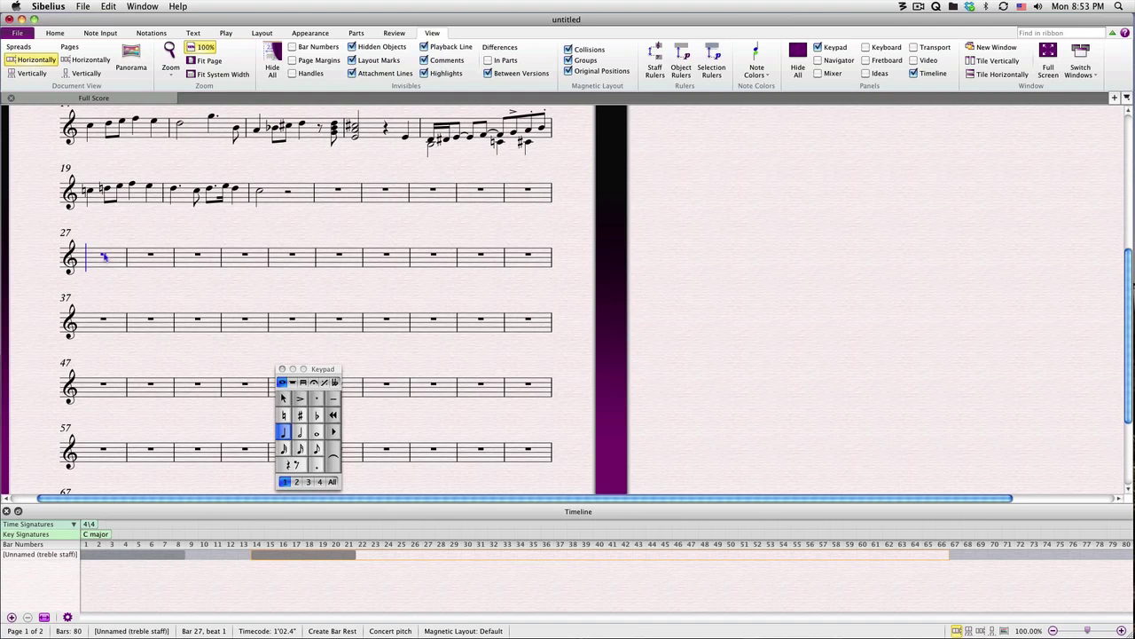
# Enter the opening melody's notes across bar 27 and the half note of bar 28
pyautogui.press('3')
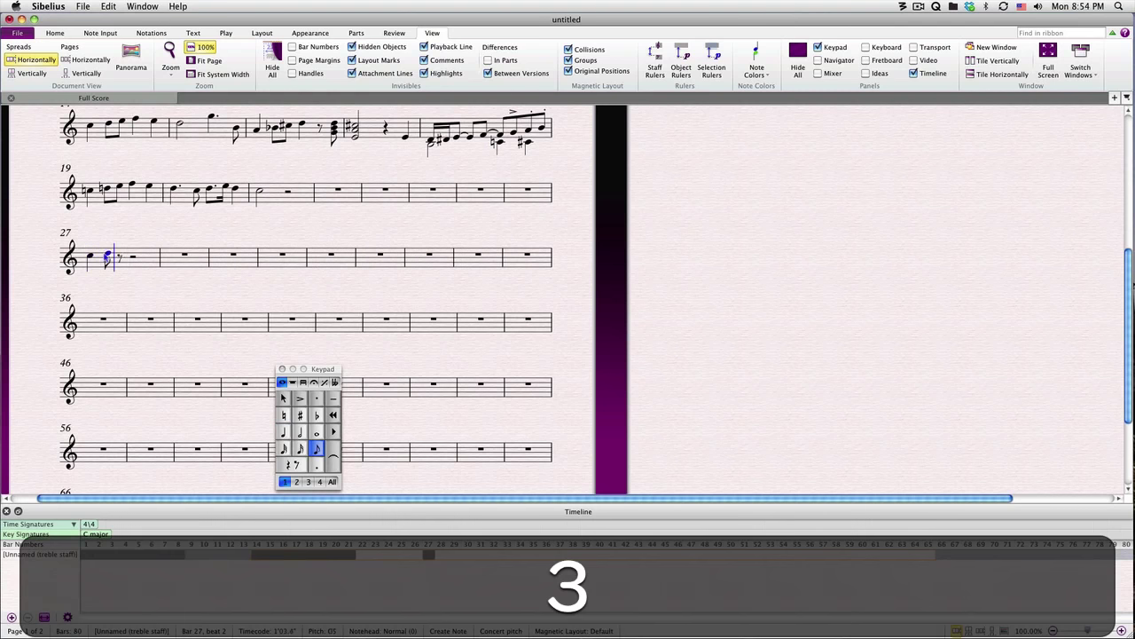
pyautogui.press('4')
pyautogui.press('5')
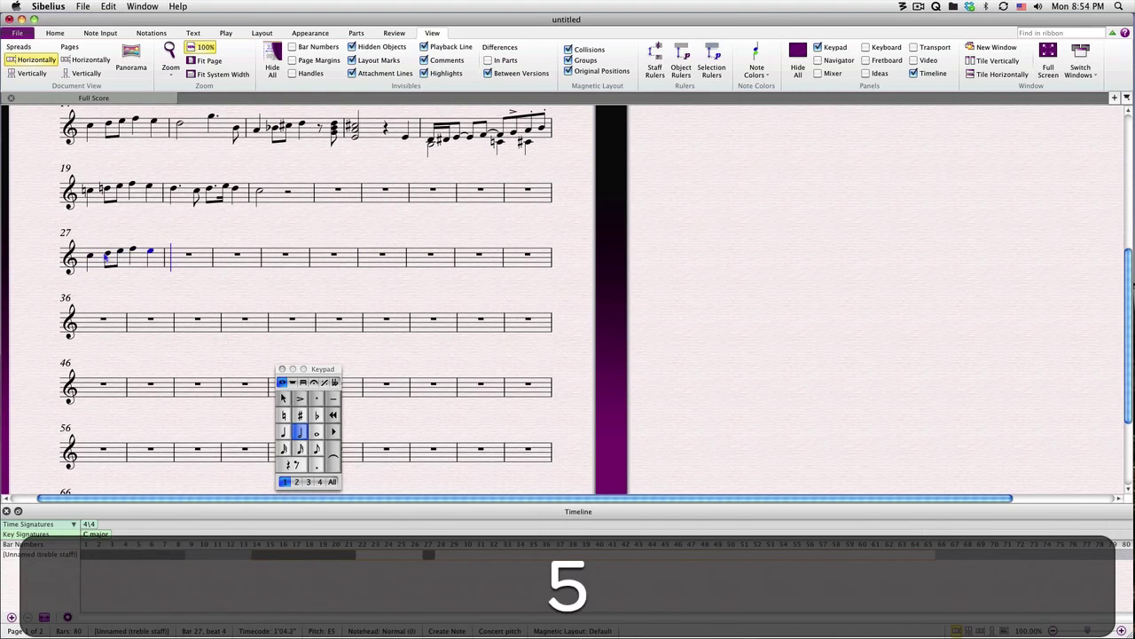
pyautogui.press('4')
pyautogui.press('3')
# Finish bars 28–29, ending with an eighth rest, a G minor chord, then half-note length
pyautogui.press('4')
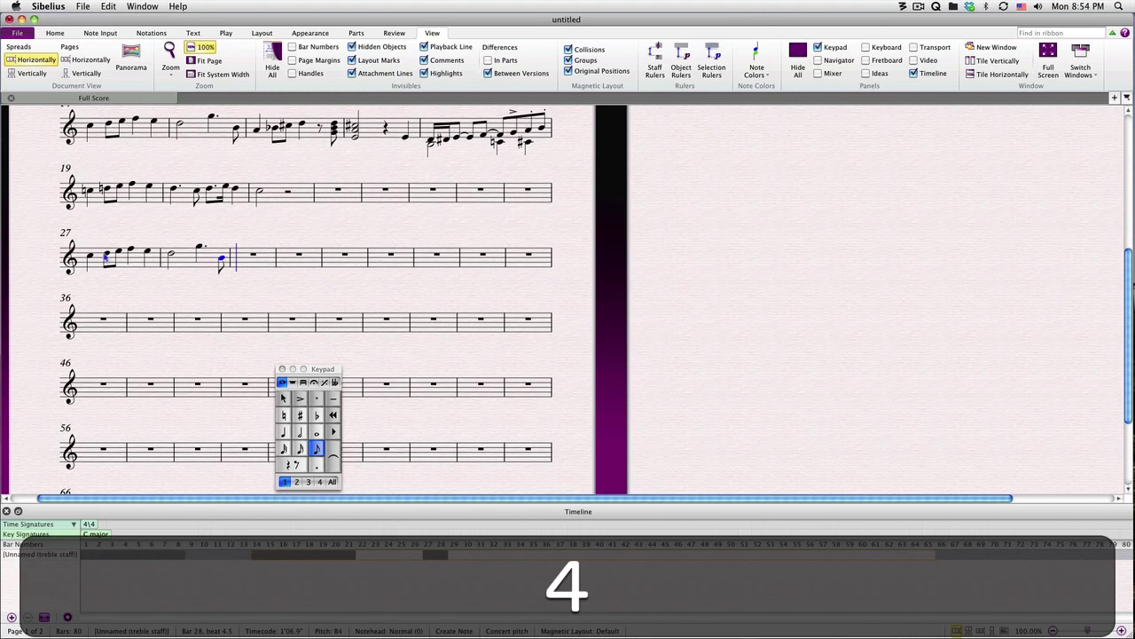
pyautogui.press('3')
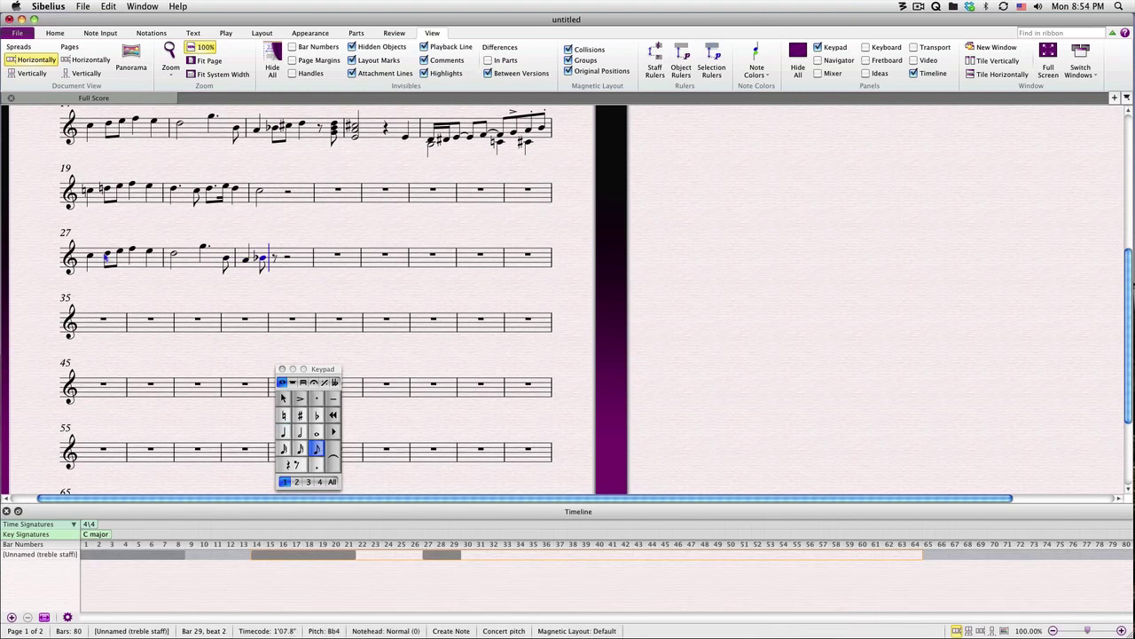
pyautogui.press('4')
pyautogui.press('3')
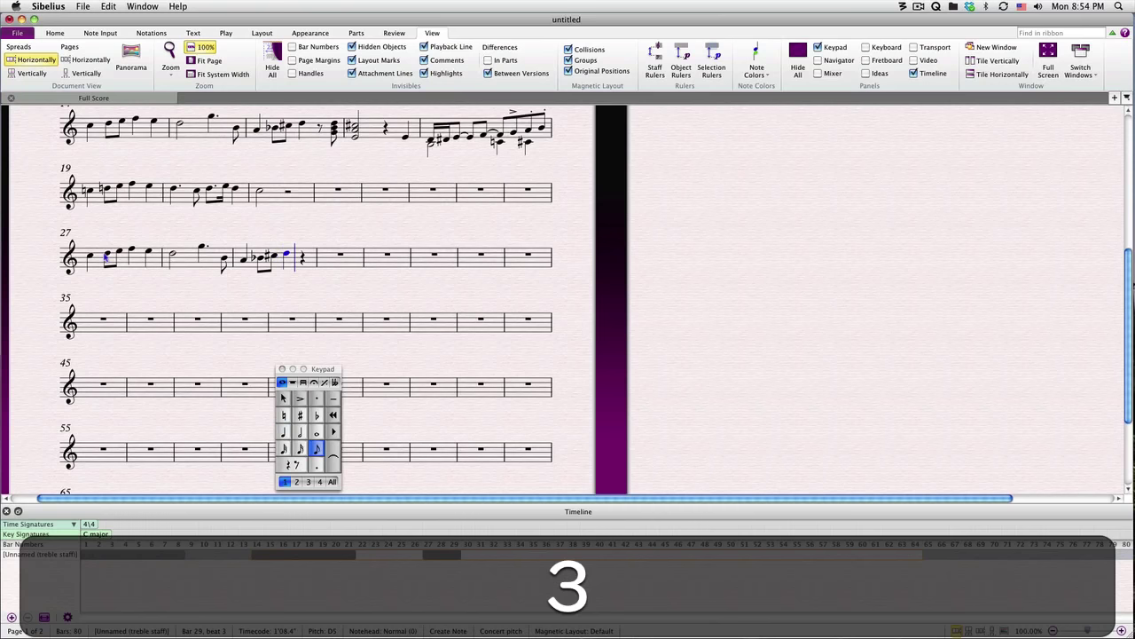
pyautogui.press('0')
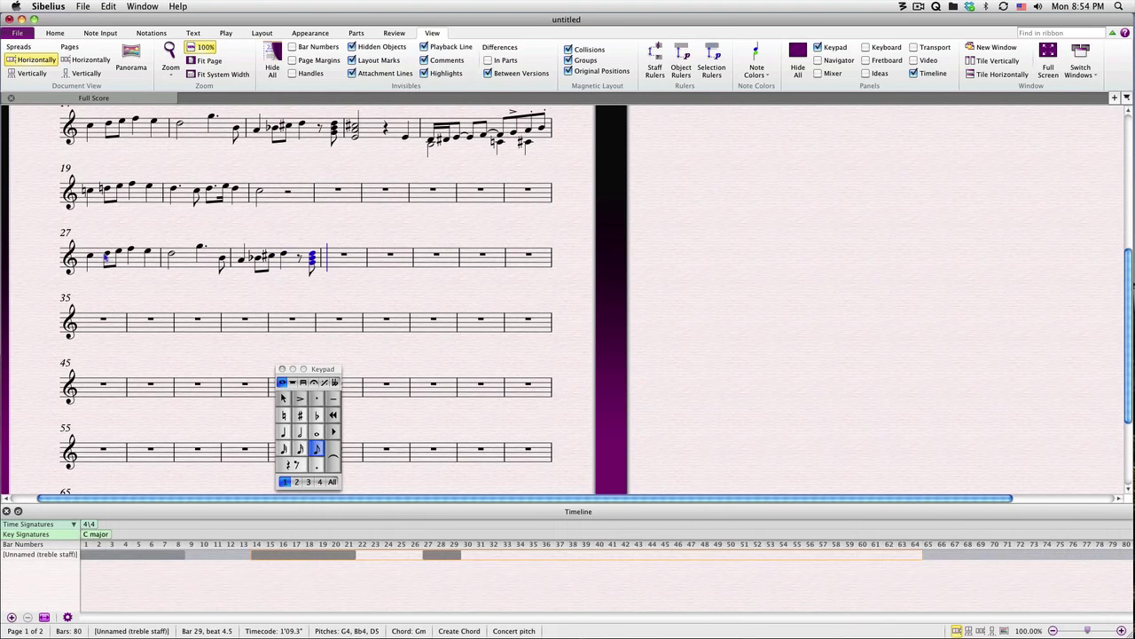
pyautogui.press('5')
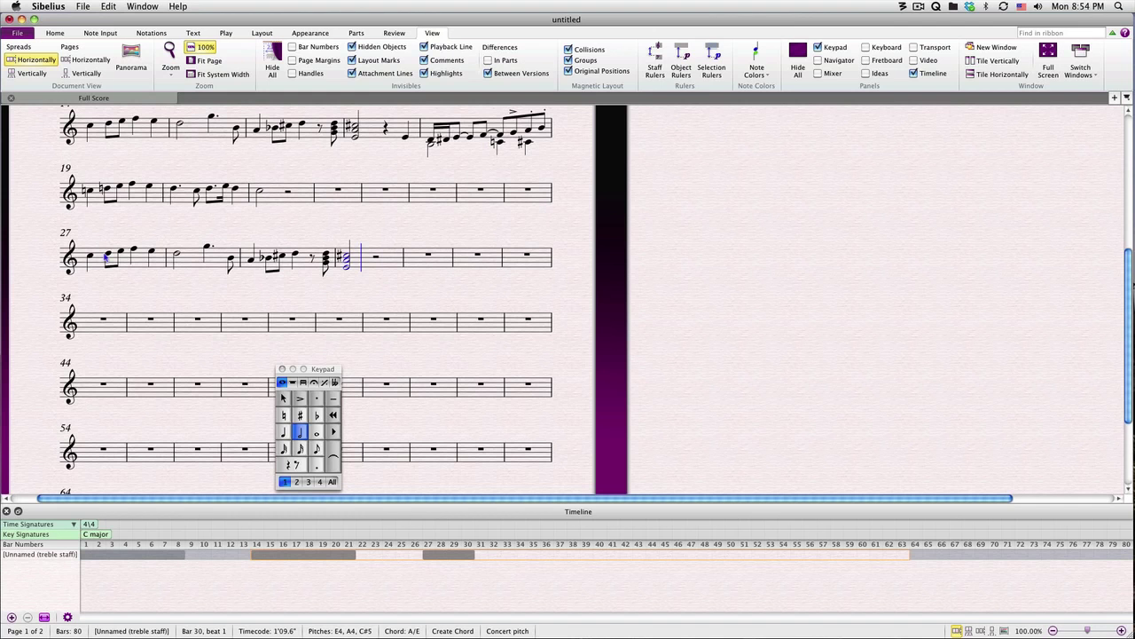
# Finish bar 30 with a quarter rest and E4, then open bar 31 with a sixteenth D♯
pyautogui.press('4')
pyautogui.press('0')
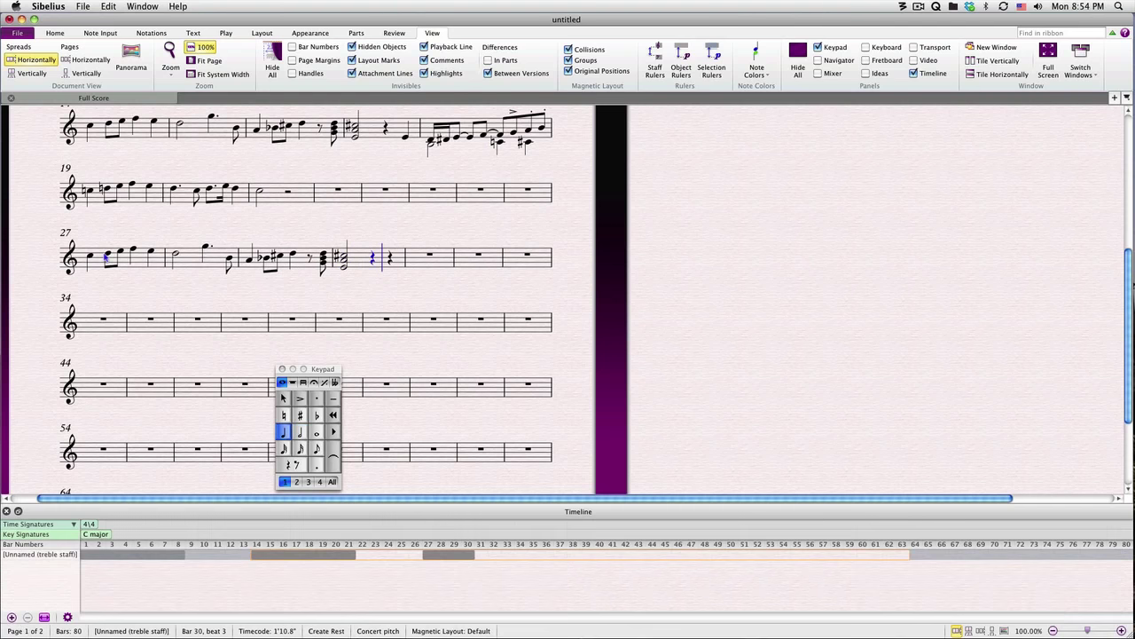
pyautogui.press('e')
pyautogui.press('2')
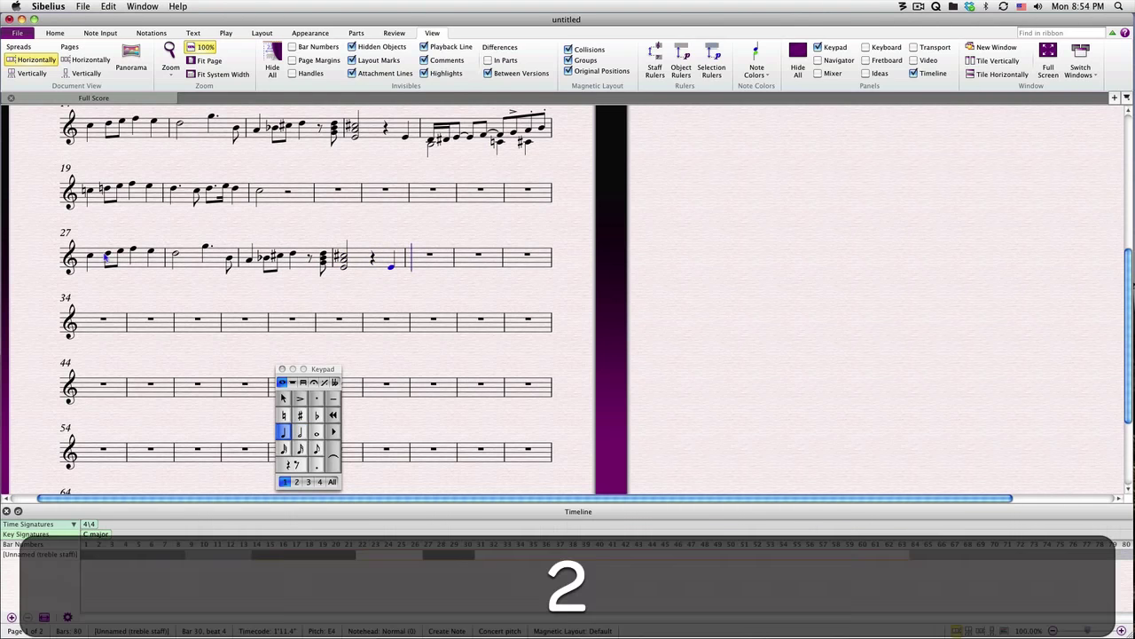
pyautogui.press('e')
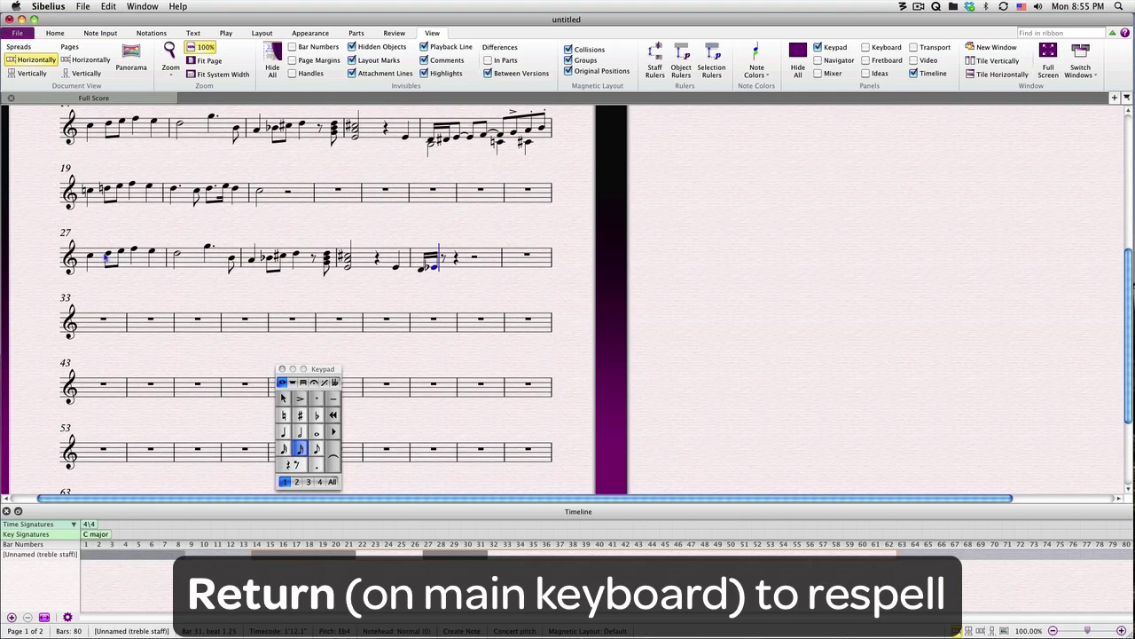
pyautogui.press('Return')
# Continue bar 31 with the accented eighth-note run E, E, F, G, A, B, C
pyautogui.press('3')
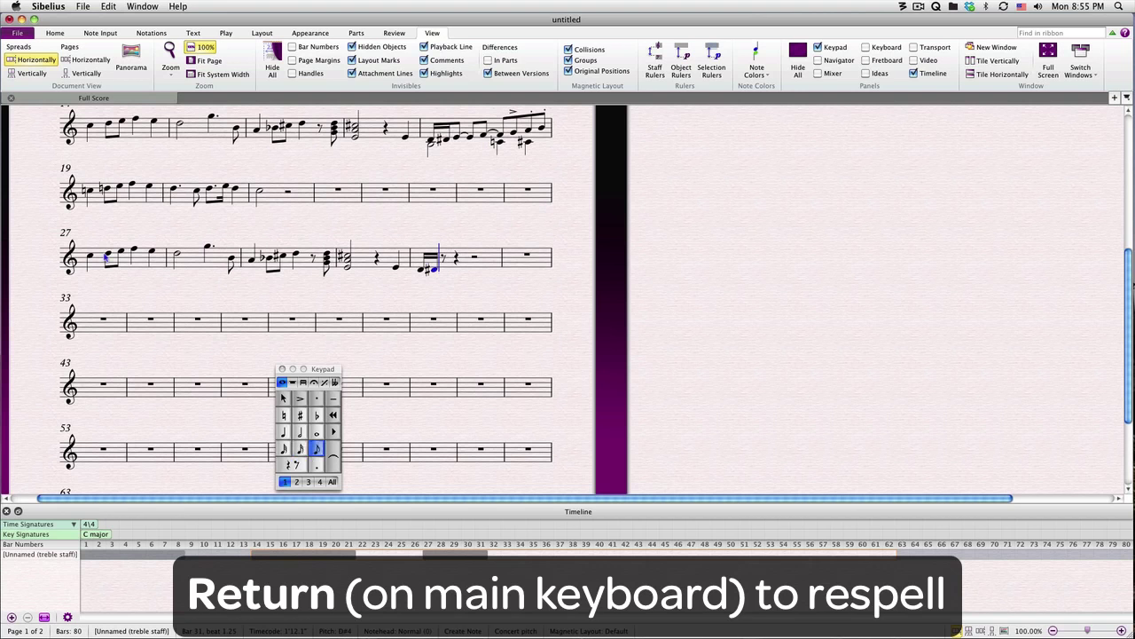
pyautogui.press('e')
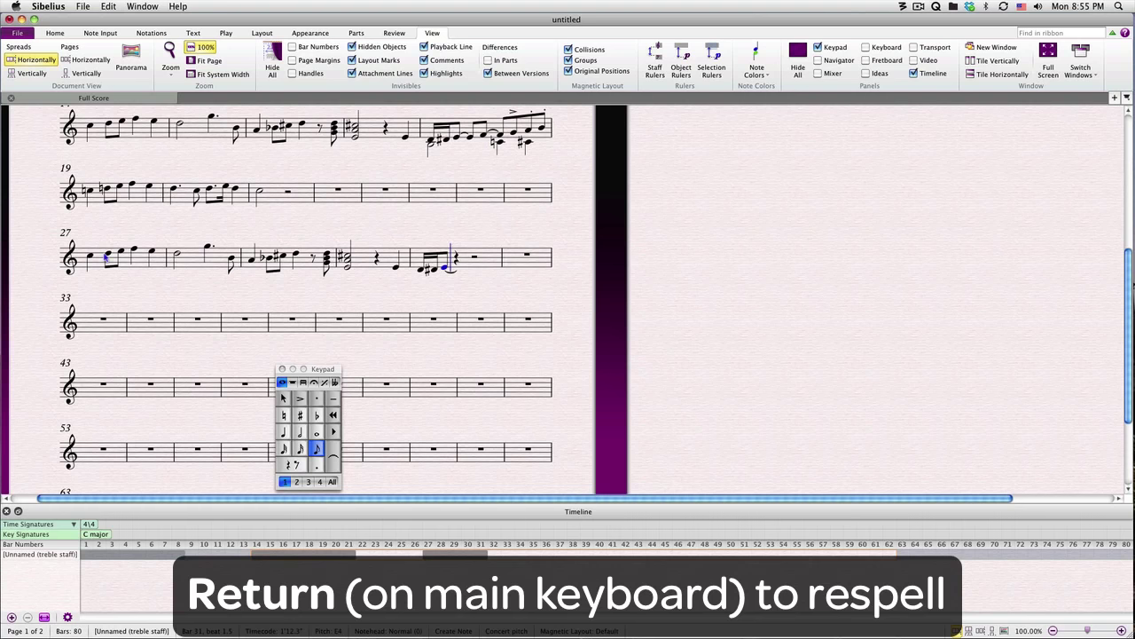
pyautogui.press('e')
pyautogui.press('f')
pyautogui.press('g')
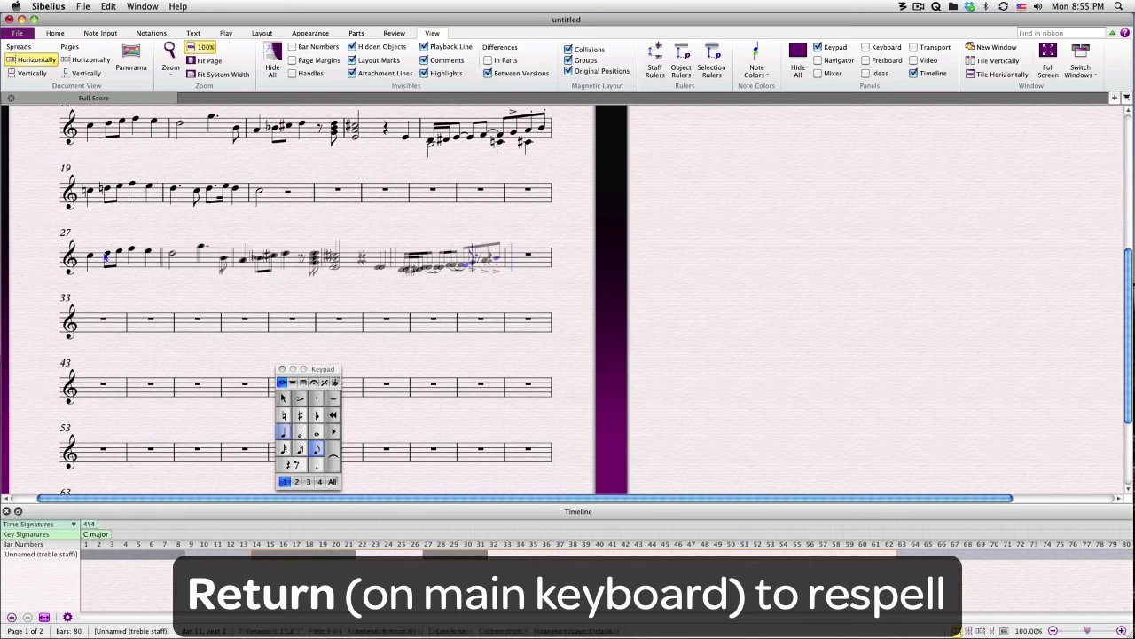
pyautogui.press('a')
pyautogui.press('b')
pyautogui.press('c')
# Enter bar 32's melody and the dotted quarter opening bar 33
pyautogui.press('d')
pyautogui.press('4')
pyautogui.press('f')
pyautogui.press('c')
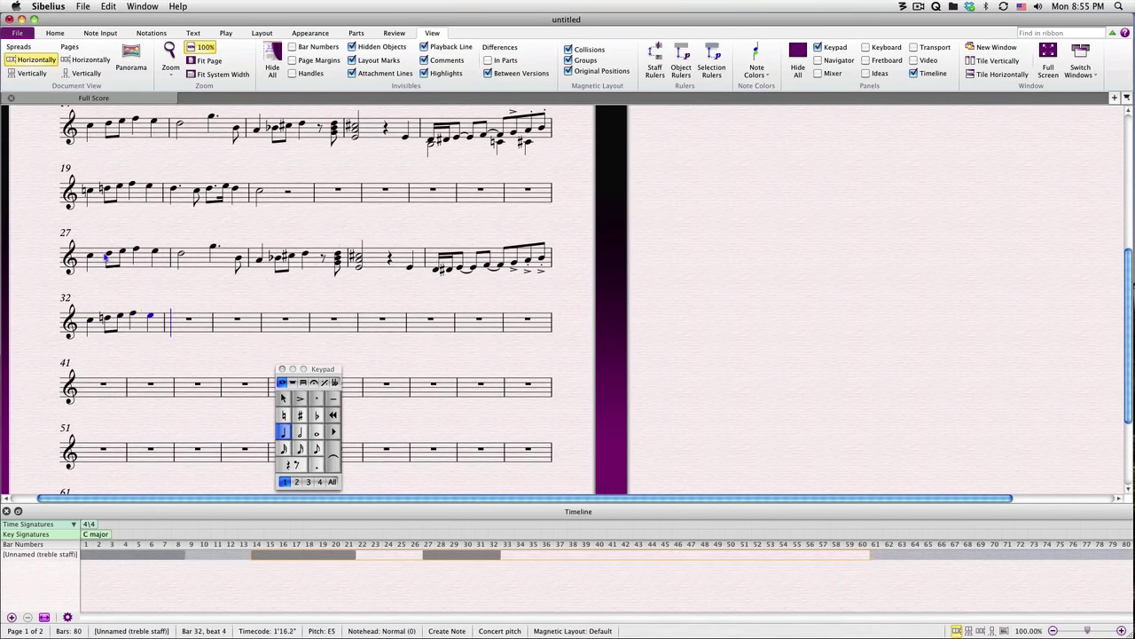
pyautogui.press('.')
pyautogui.press('d')
# Finish bar 33 with C5, E notes and D5, then a half-note C5 opening bar 34
pyautogui.press('3')
pyautogui.press('c')
pyautogui.press('e')
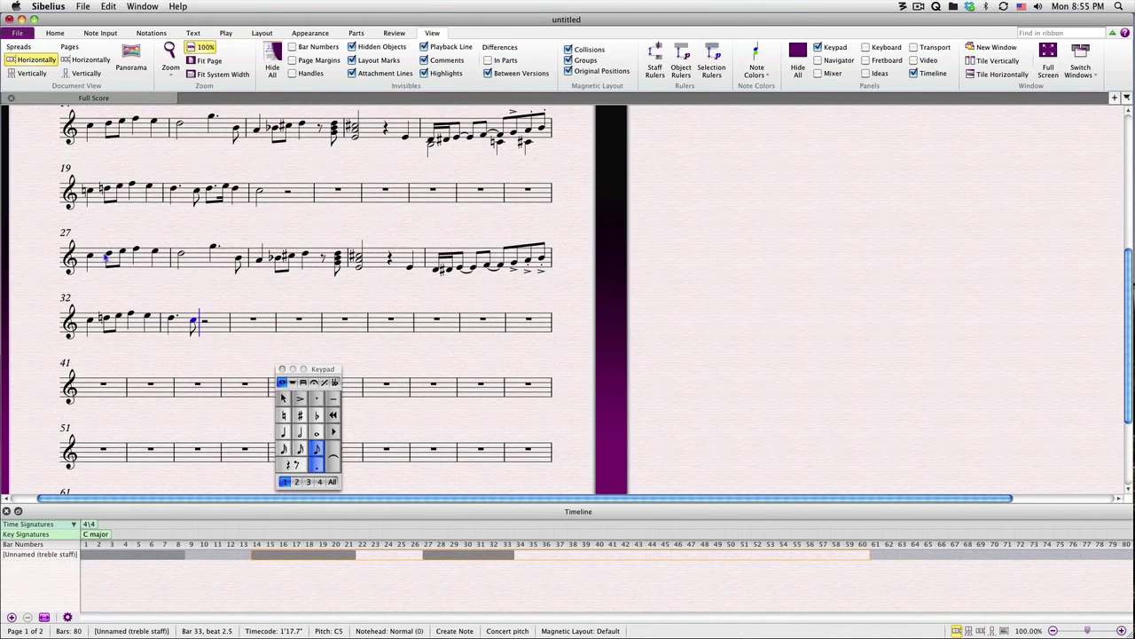
pyautogui.press('2')
pyautogui.press('e')
pyautogui.press('4')
pyautogui.press('d')
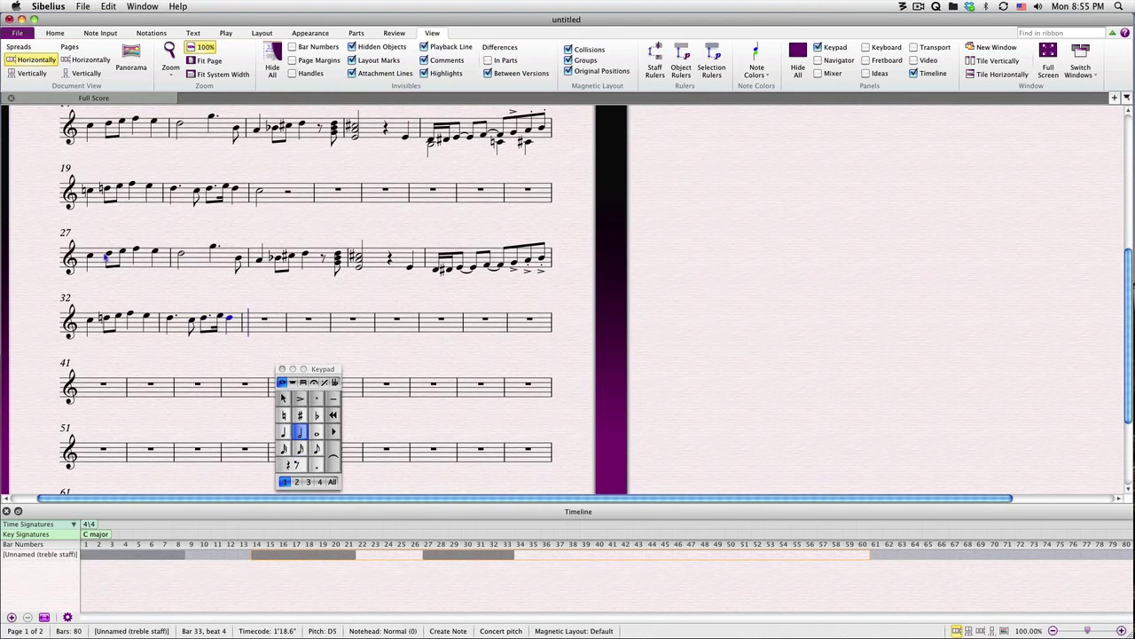
pyautogui.press('c')
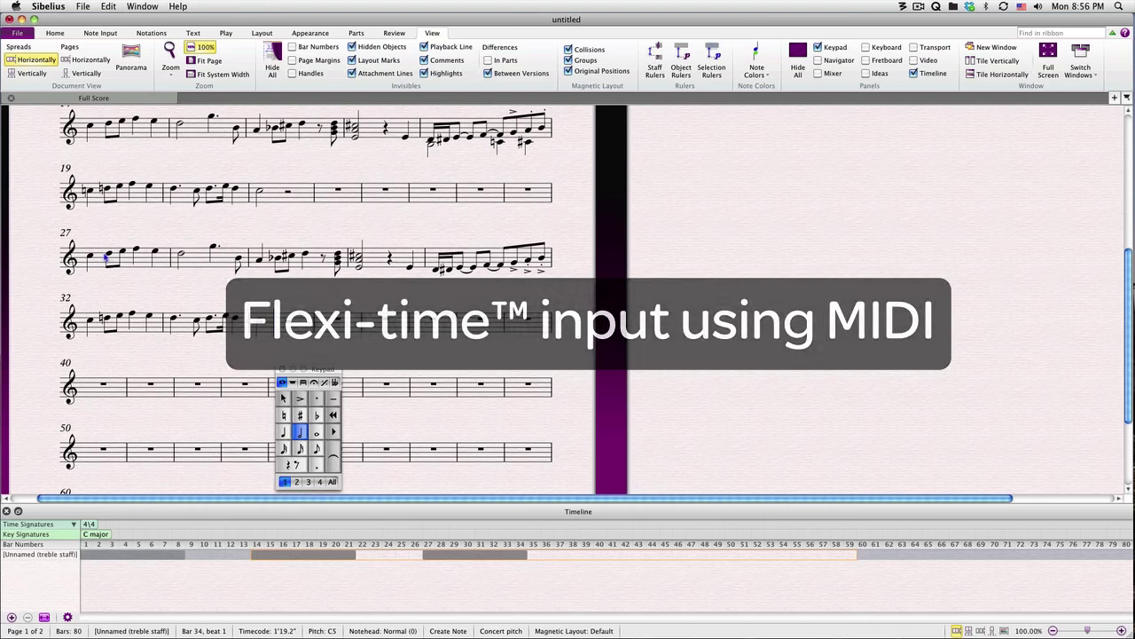
# Flexi-time record the melody from MIDI starting at bar 40
pyautogui.click(108, 393)
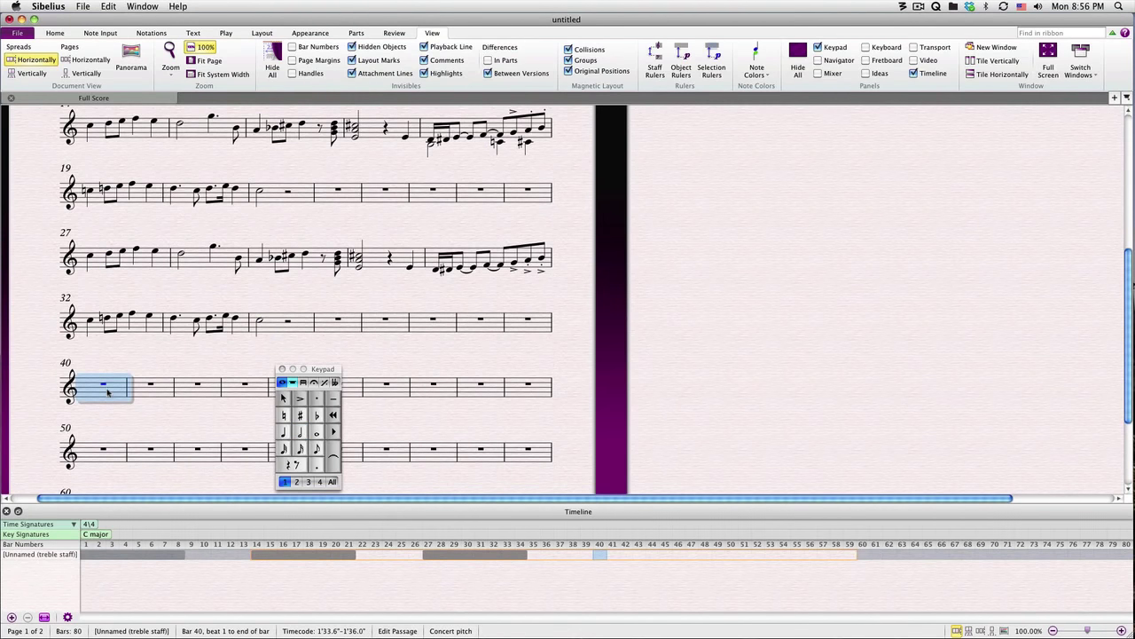
pyautogui.click(227, 32)
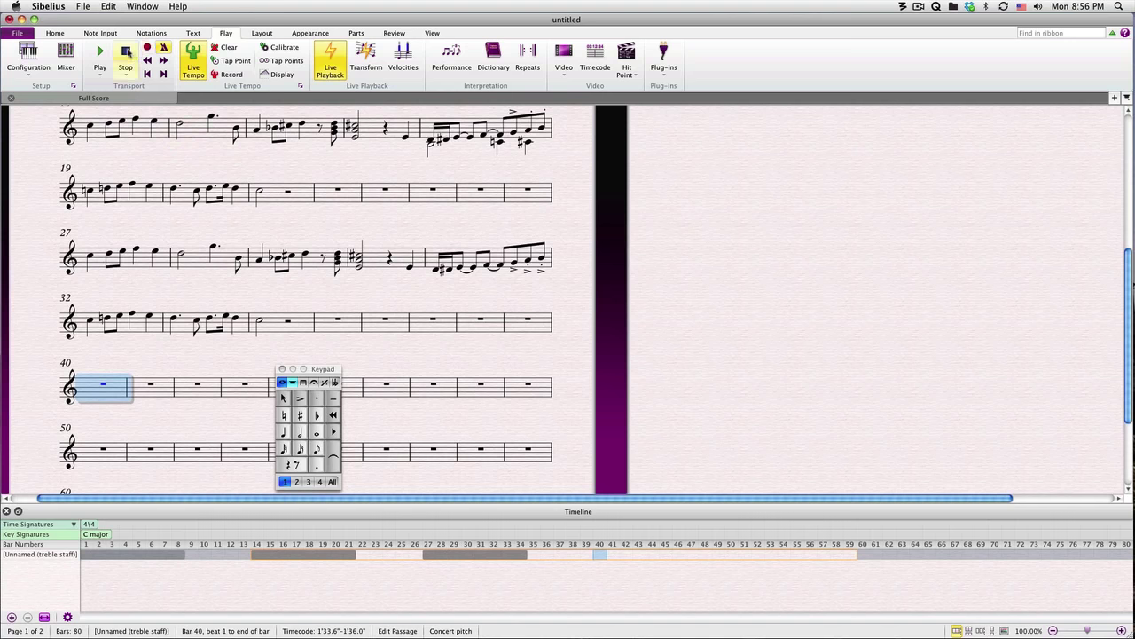
pyautogui.click(147, 48)
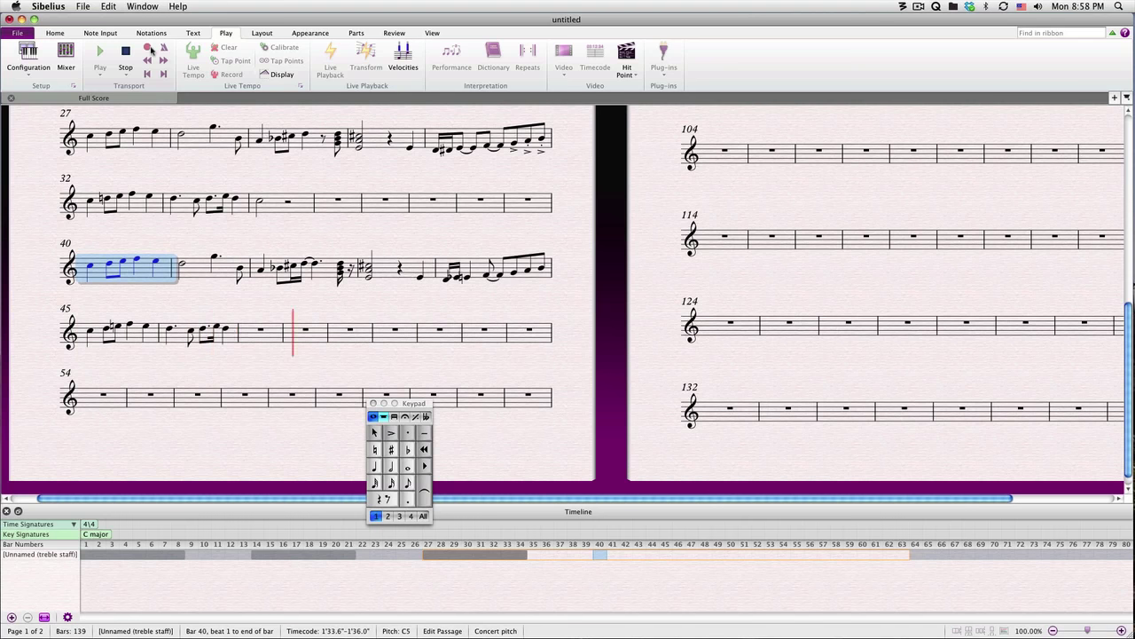
# Stop recording and make bar 42's sharp note an eighth, keeping the D5's dot
pyautogui.click(151, 50)
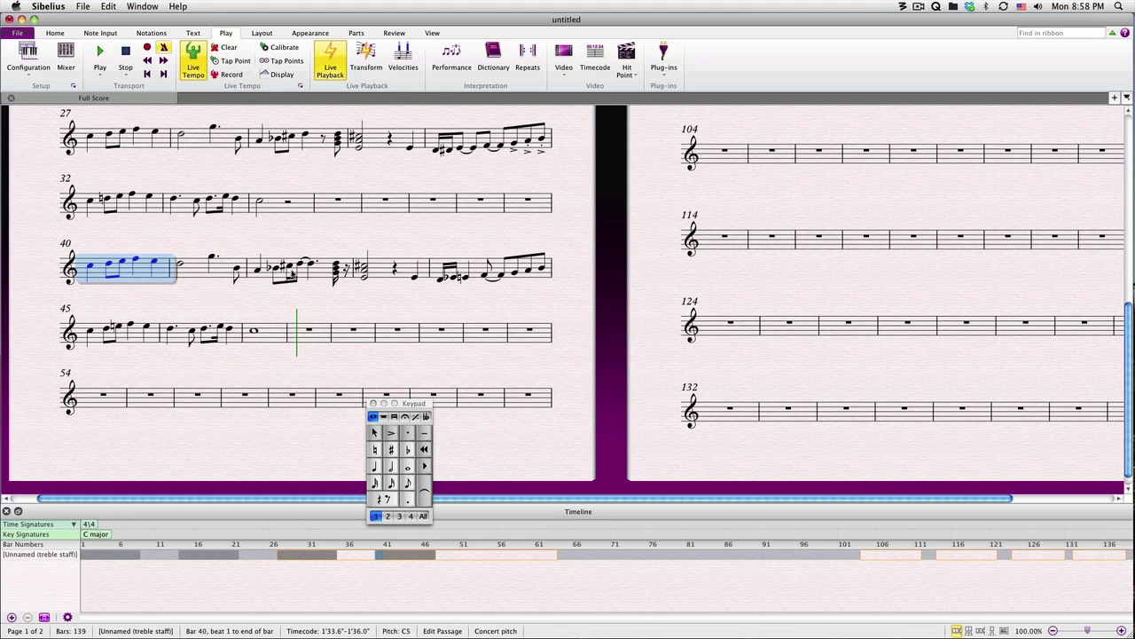
pyautogui.click(290, 268)
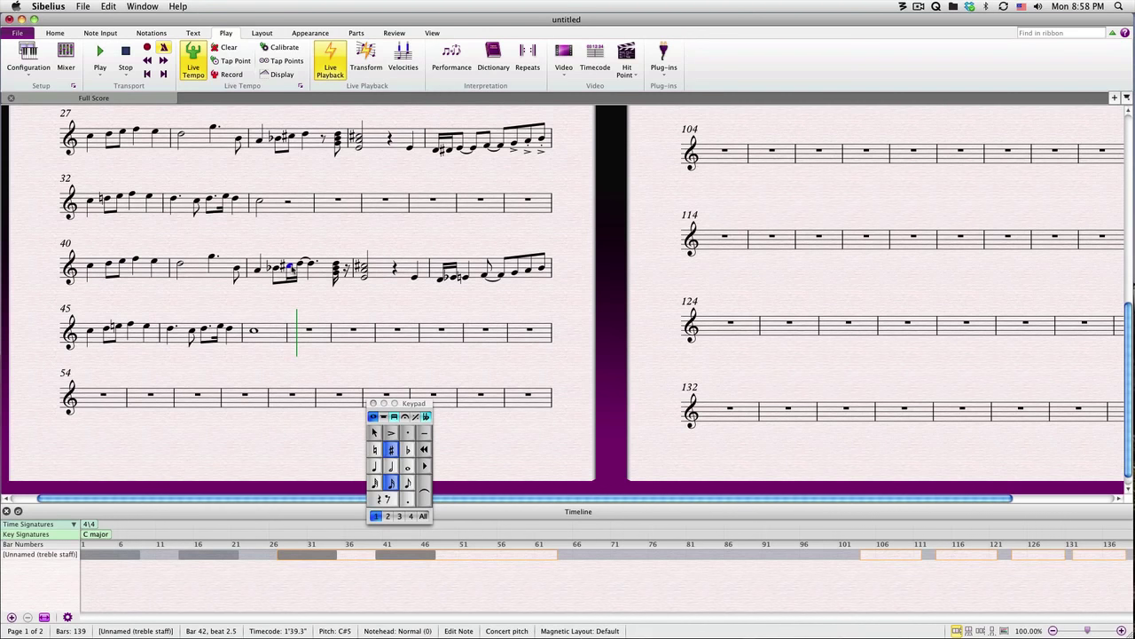
pyautogui.press('3')
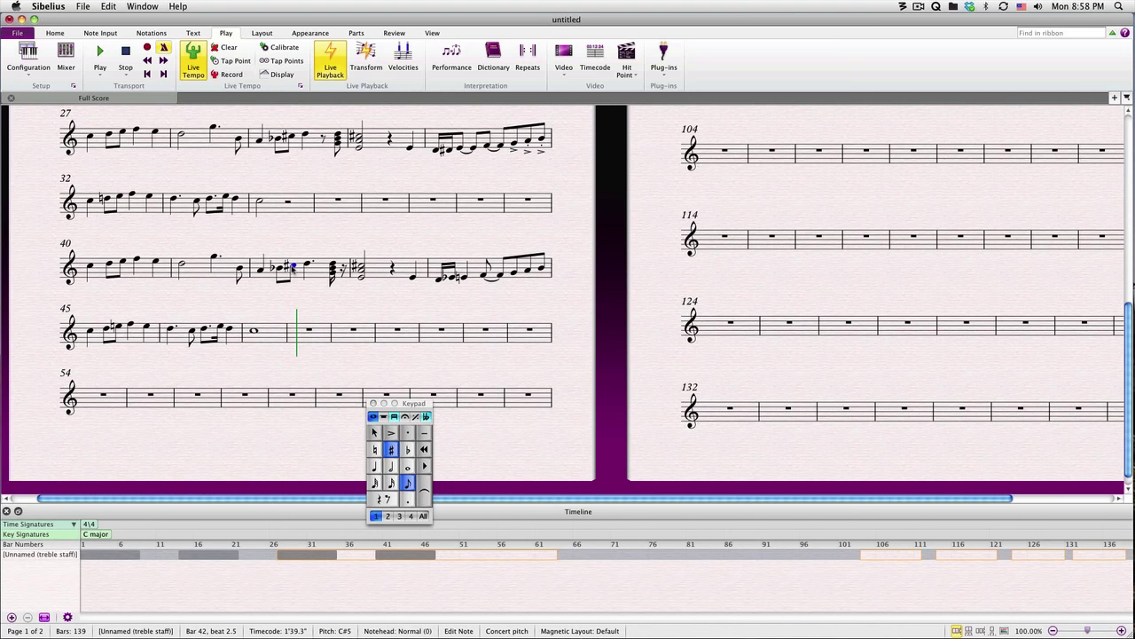
pyautogui.press('Right')
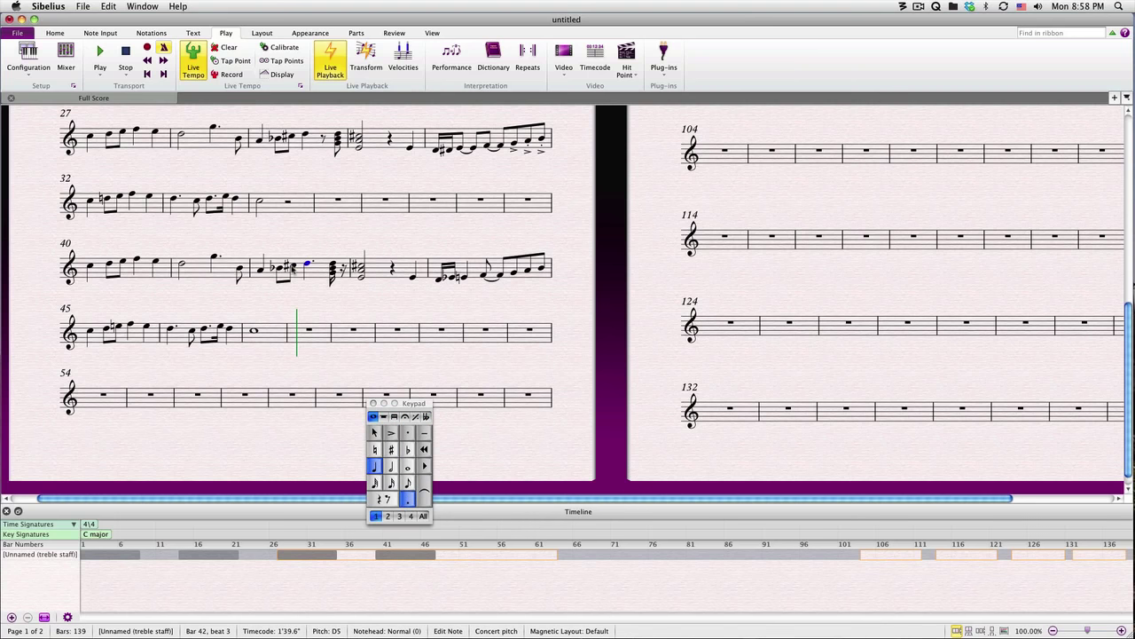
pyautogui.press('.')
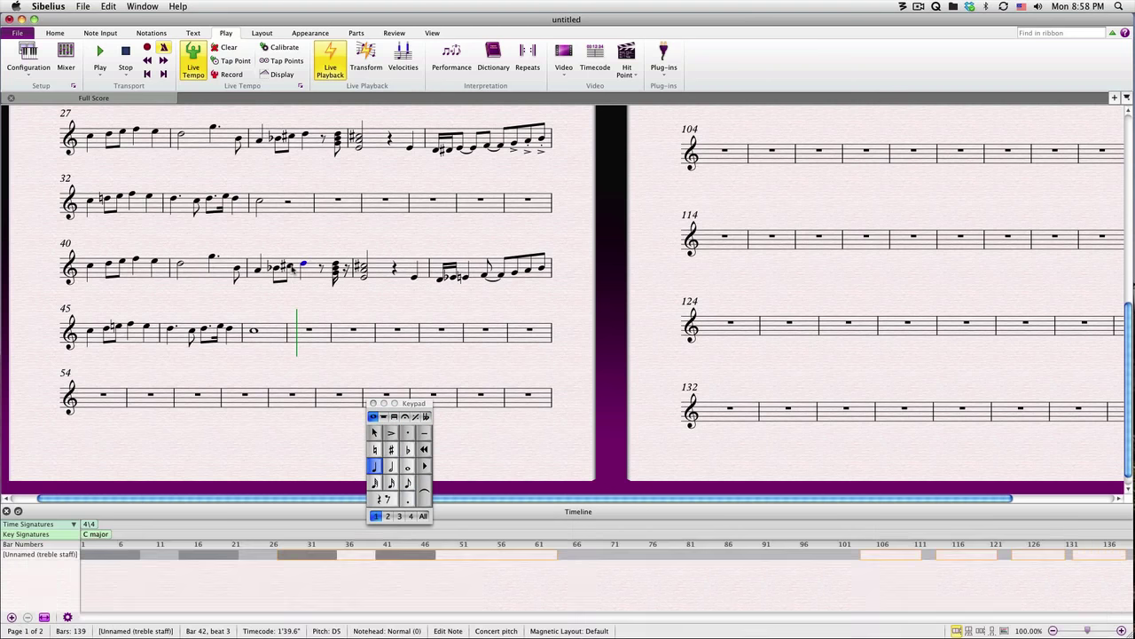
pyautogui.press('.')
pyautogui.press('.')
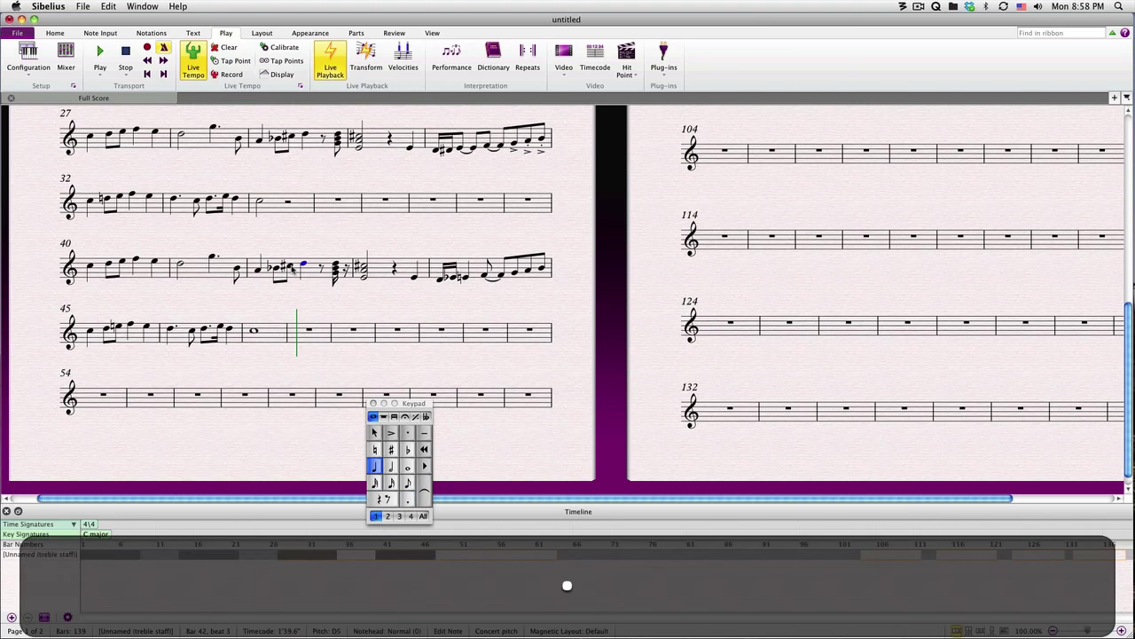
pyautogui.press('Right')
pyautogui.press('Right')
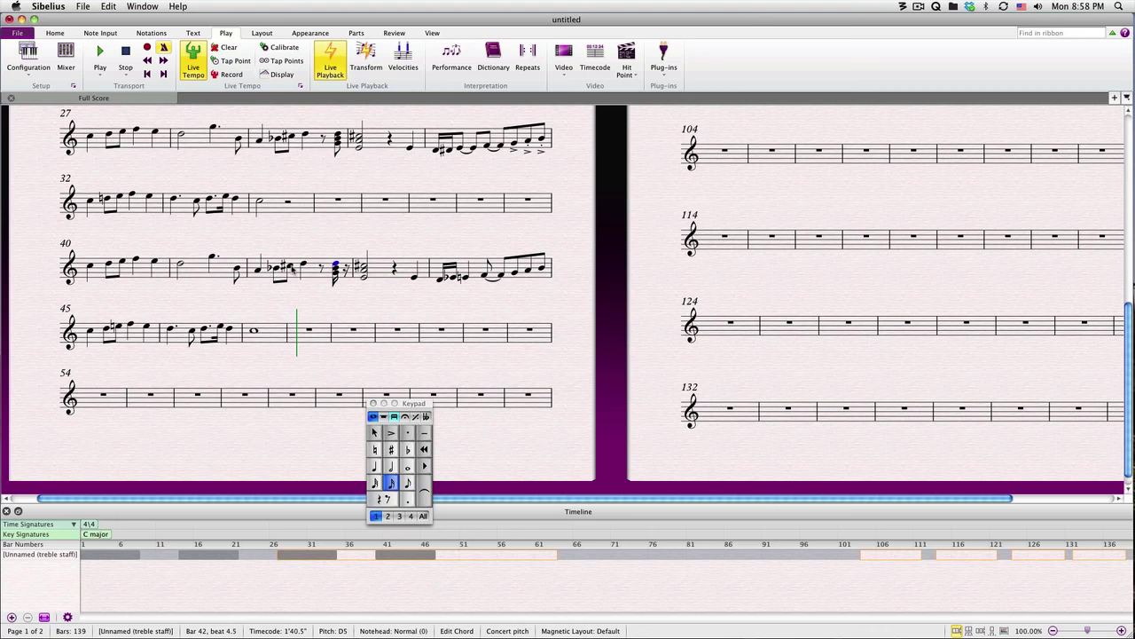
pyautogui.press('Right')
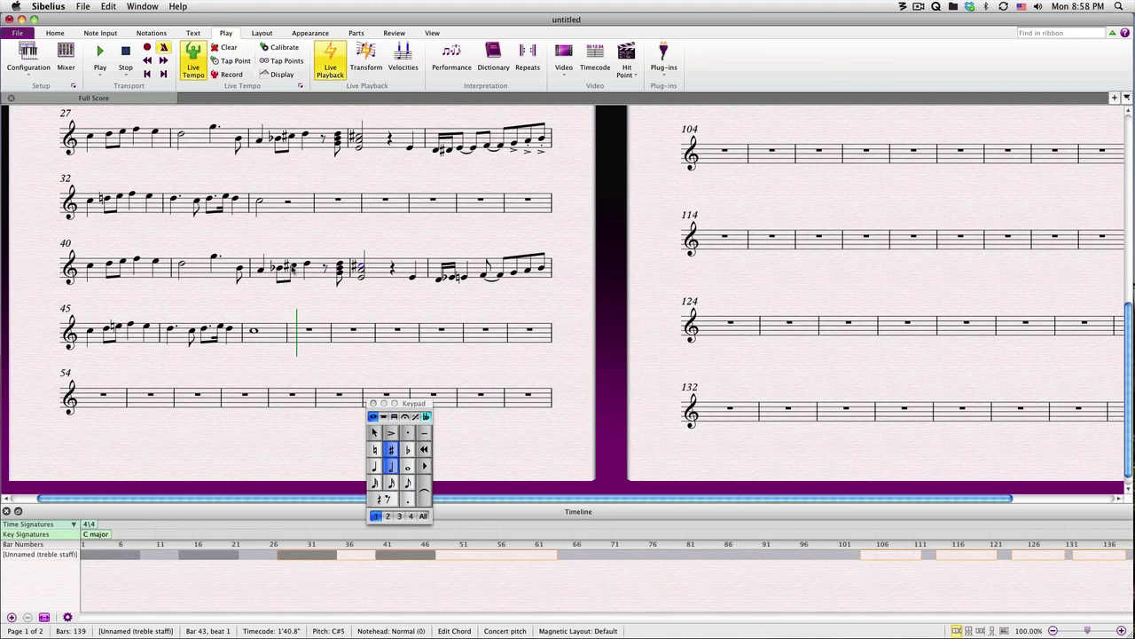
# Respell bar 44's Eb4 as D#4 and turn its E4 into two eighth-note E4s
pyautogui.press('Right')
pyautogui.press('Right')
pyautogui.press('Right')
pyautogui.press('Right')
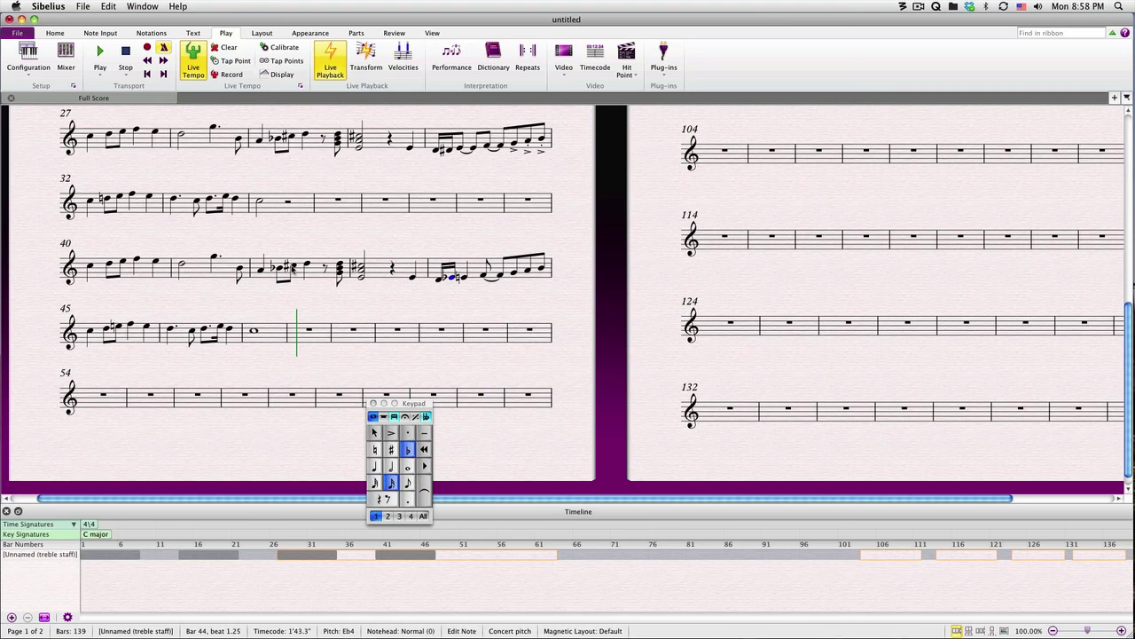
pyautogui.press('Return')
pyautogui.press('Right')
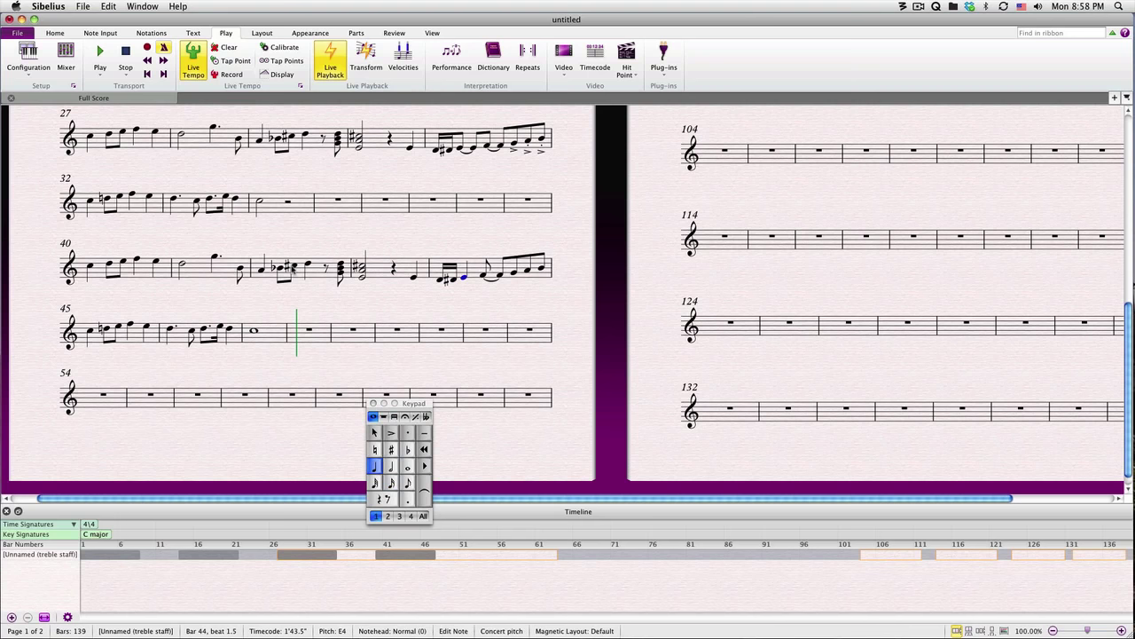
pyautogui.press('3')
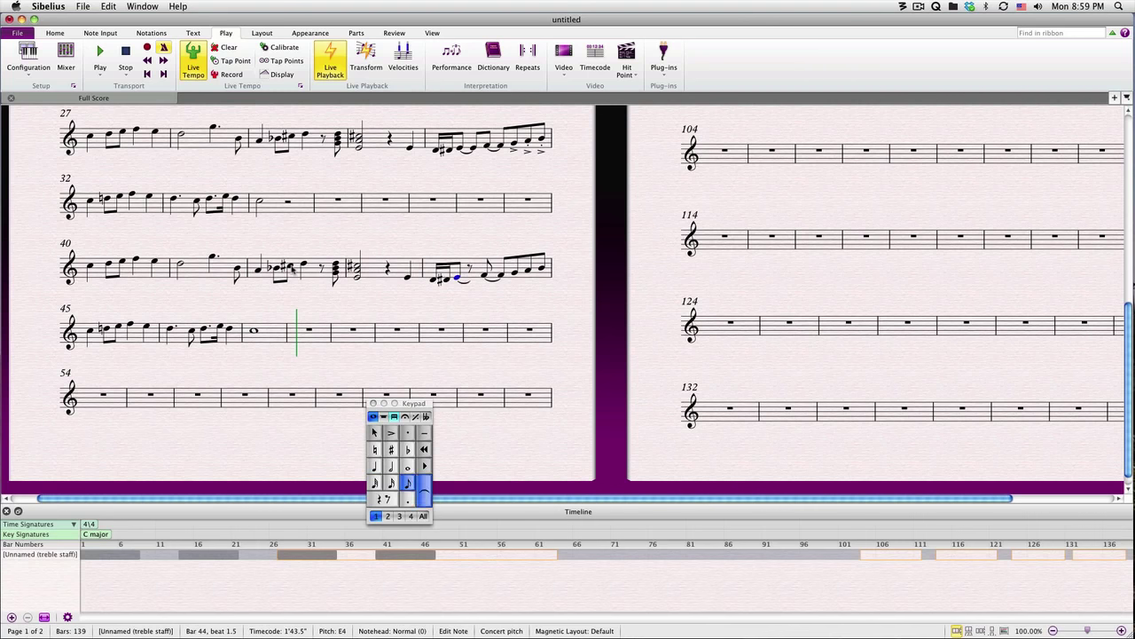
pyautogui.press('Right')
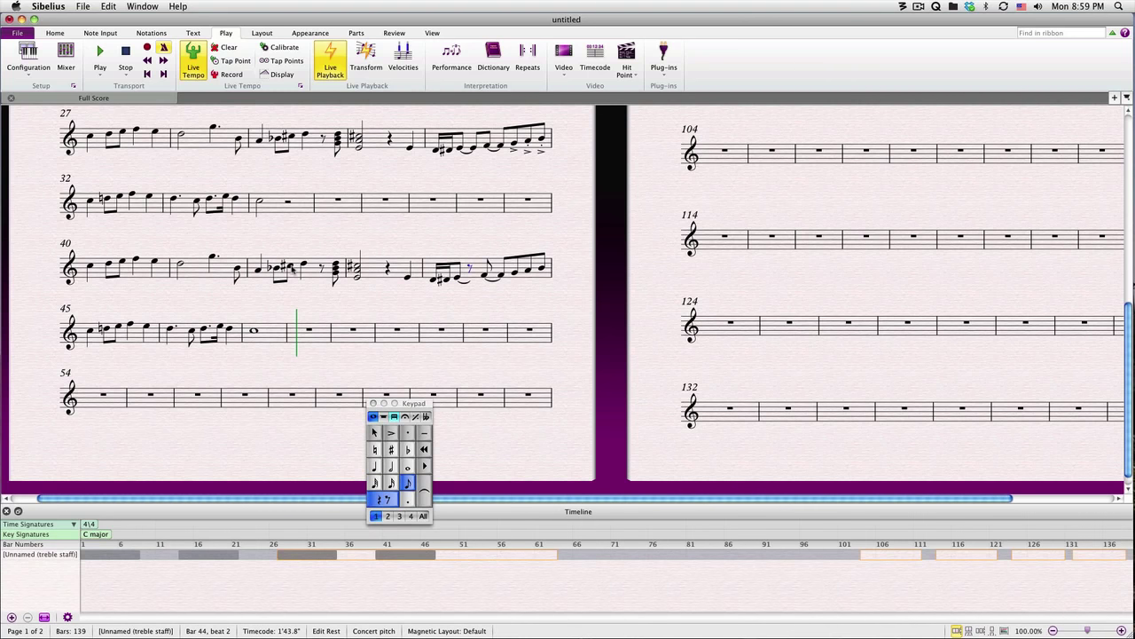
pyautogui.press('e')
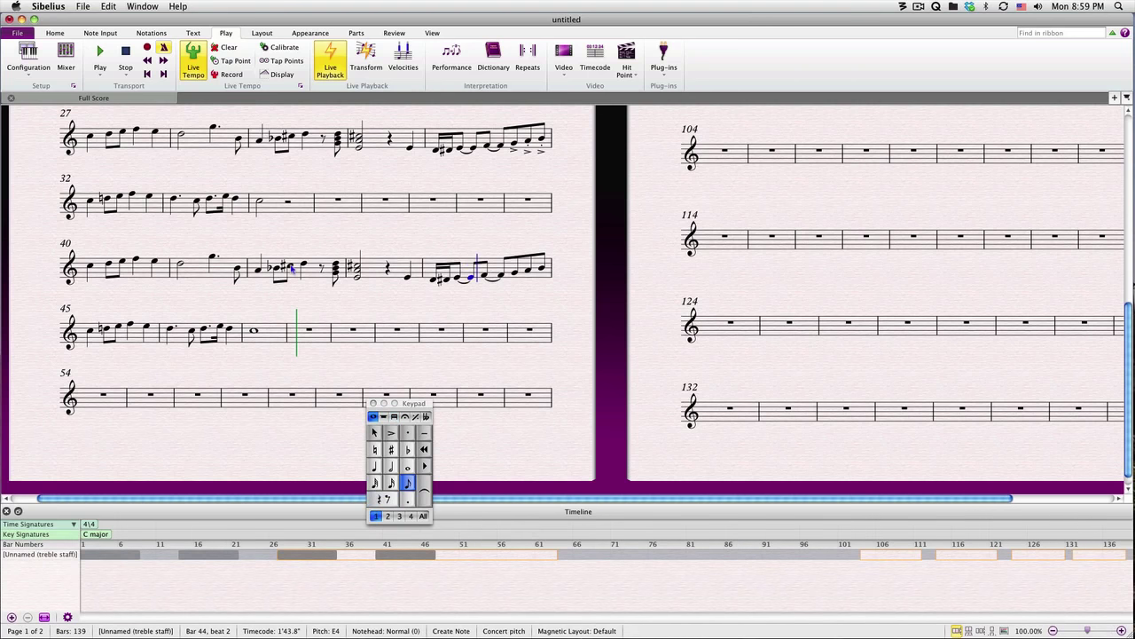
# Shorten bar 47's whole note to a half note followed by a half rest
pyautogui.click(253, 330)
pyautogui.press('Delete')
pyautogui.hotkey('ctrl', 'z')
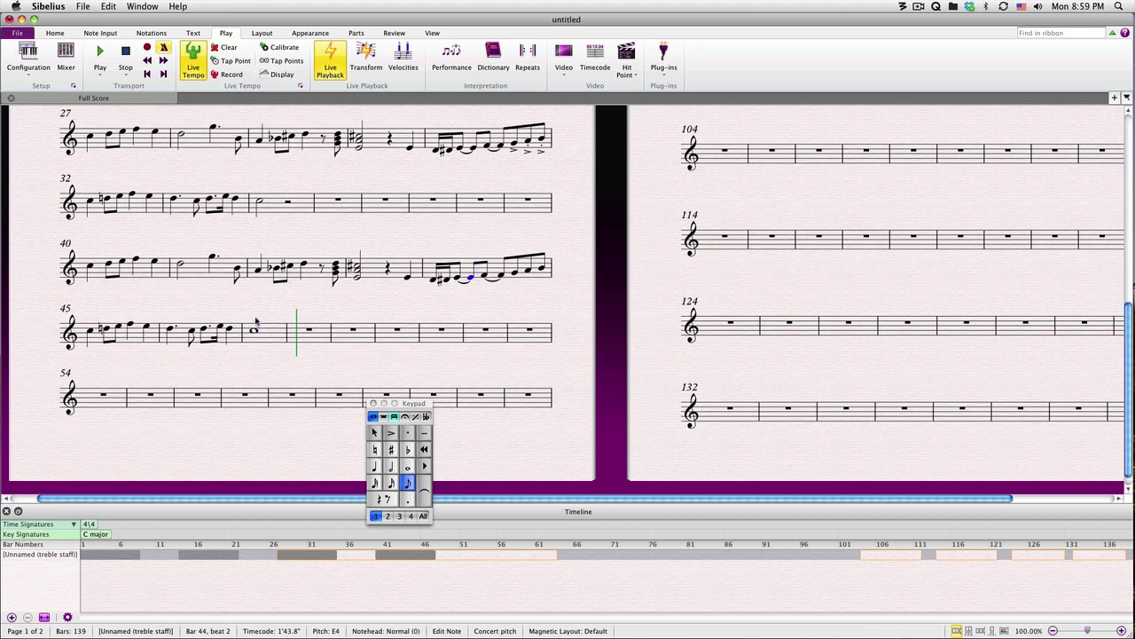
pyautogui.click(254, 332)
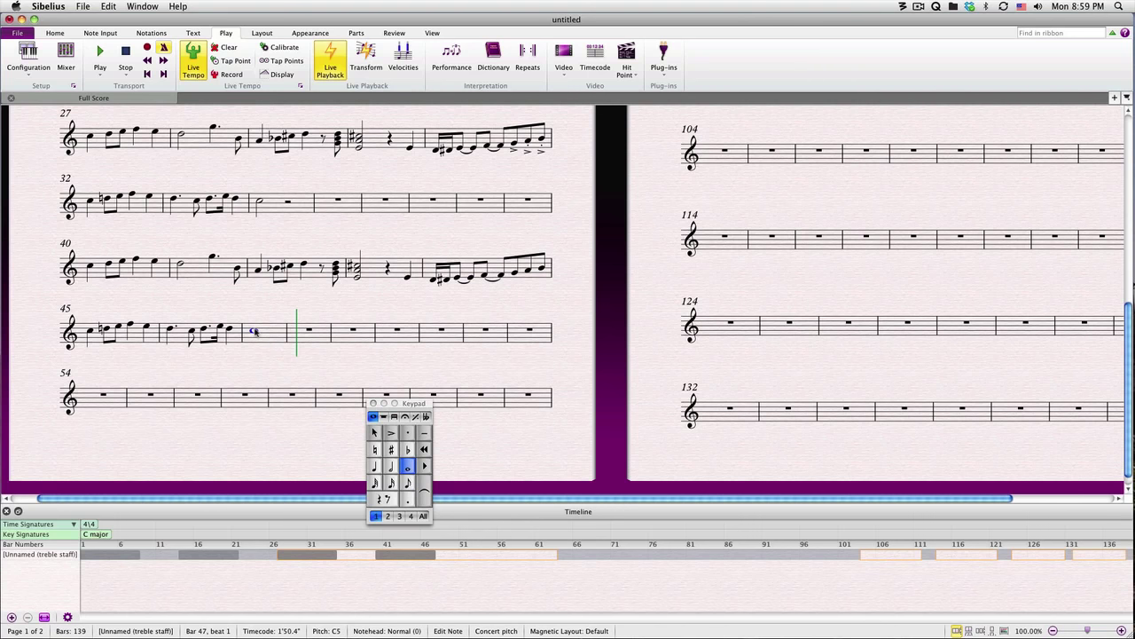
pyautogui.press('5')
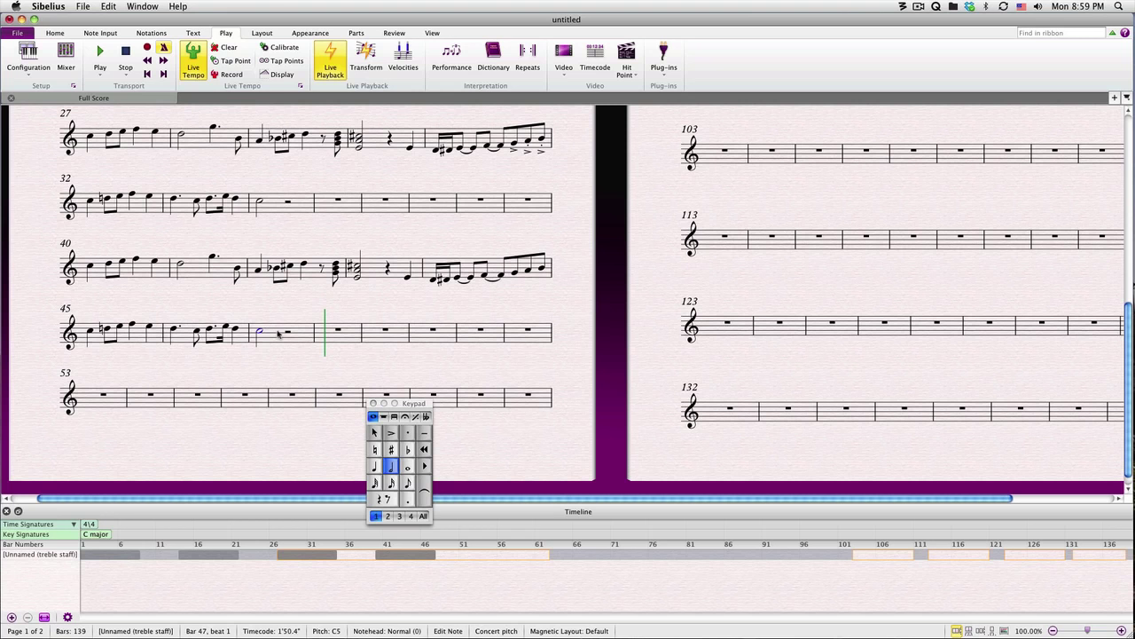
# Replace bar 46's final D5 with a quarter rest, then review bars 45–47
pyautogui.press('Left')
pyautogui.press('0')
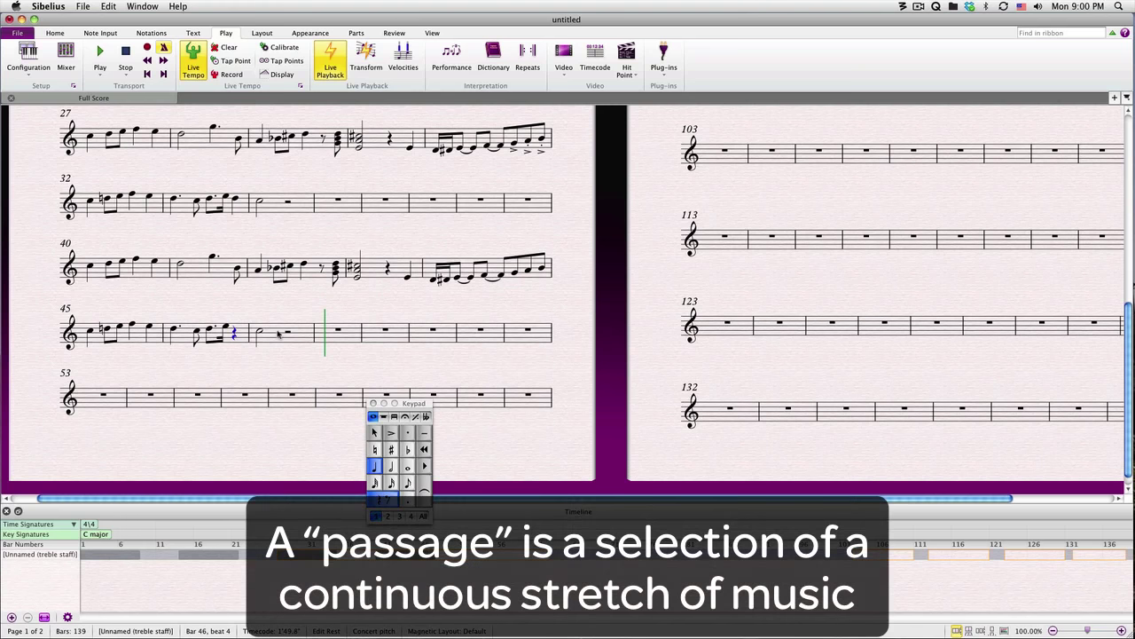
pyautogui.keyDown('shift'); pyautogui.click(278, 333); pyautogui.keyUp('shift')
pyautogui.hotkey('shift', 'Left')
pyautogui.hotkey('shift', 'Left')
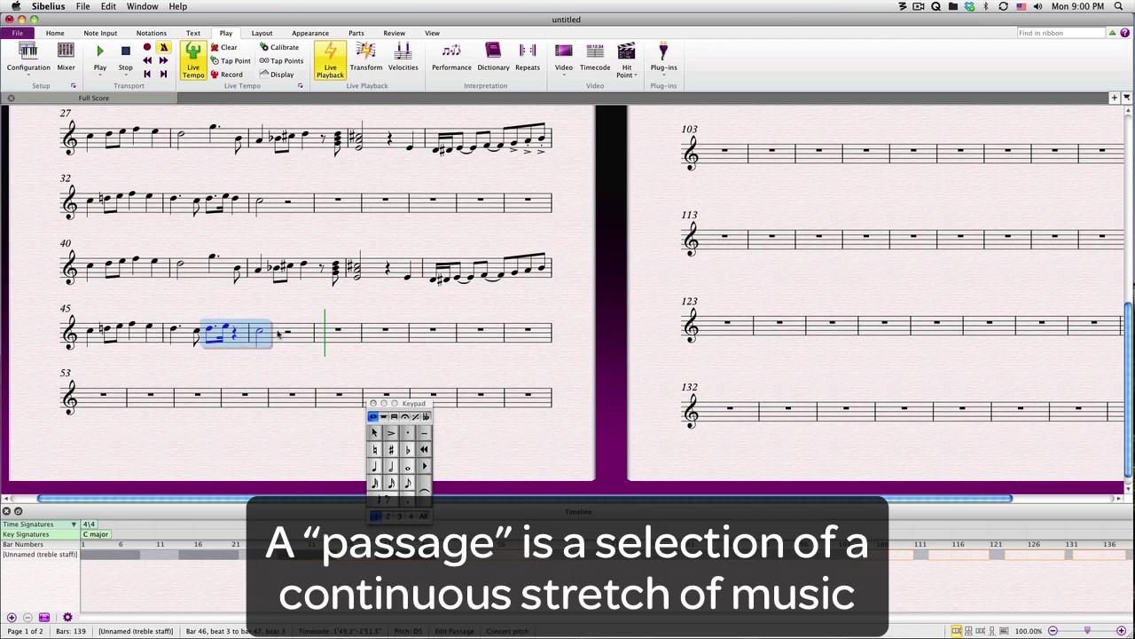
pyautogui.keyDown('shift'); pyautogui.click(92, 333); pyautogui.keyUp('shift')
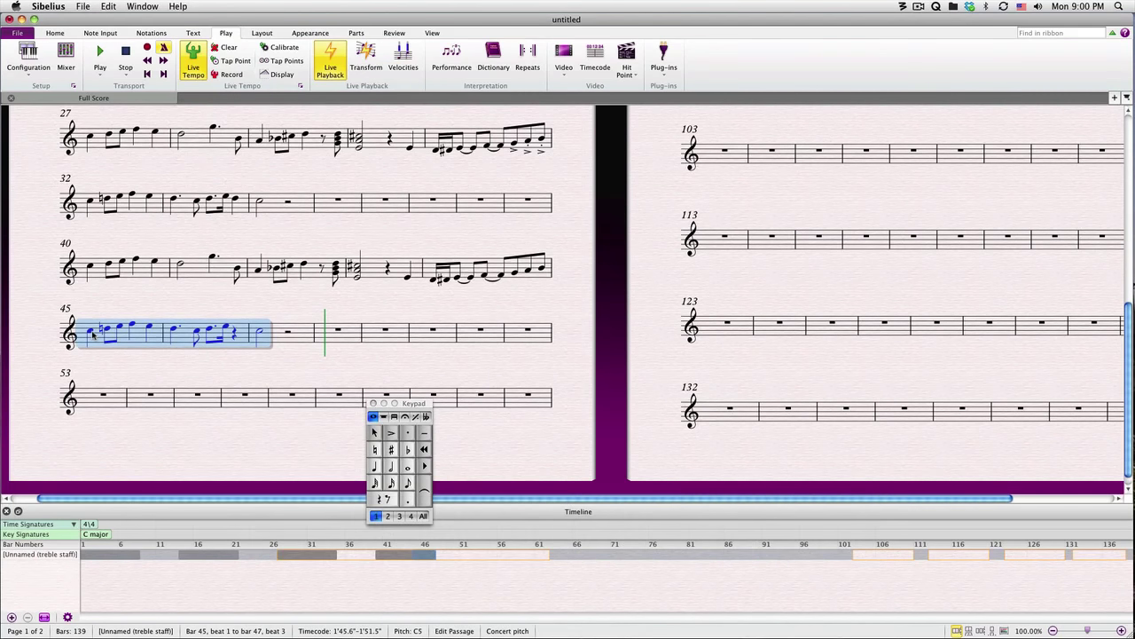
pyautogui.press('Escape')
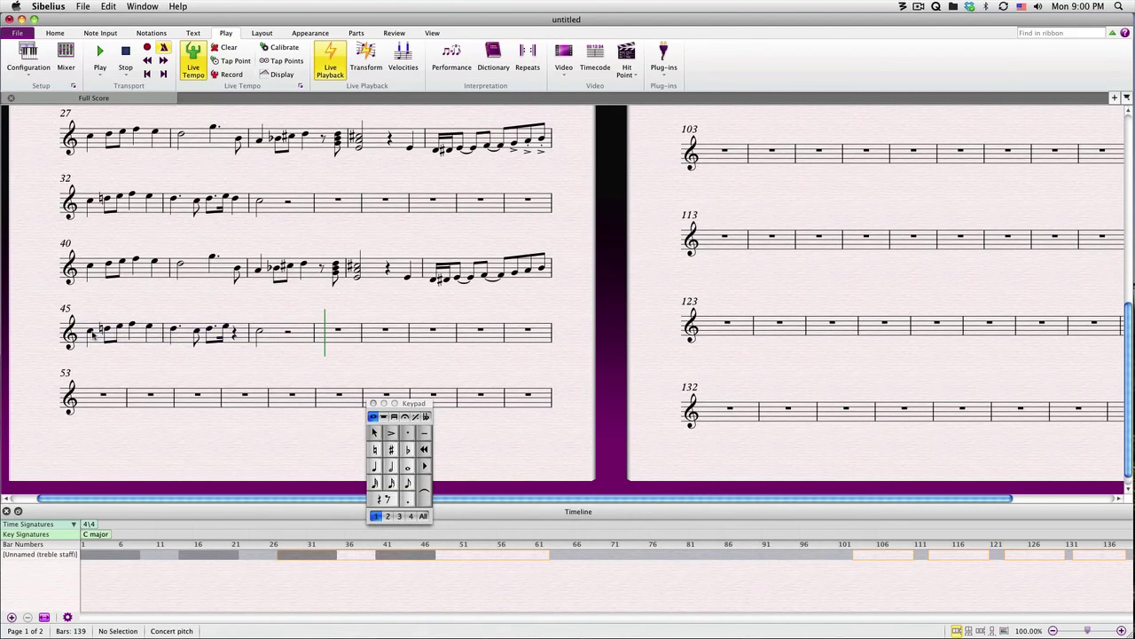
pyautogui.click(193, 272)
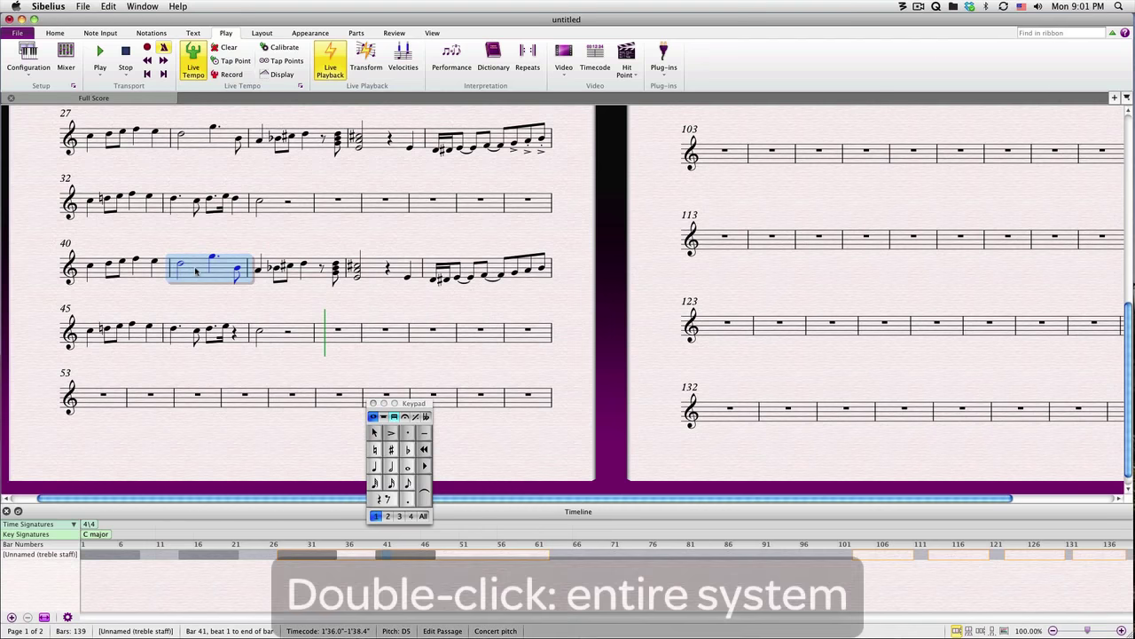
pyautogui.doubleClick(197, 272)
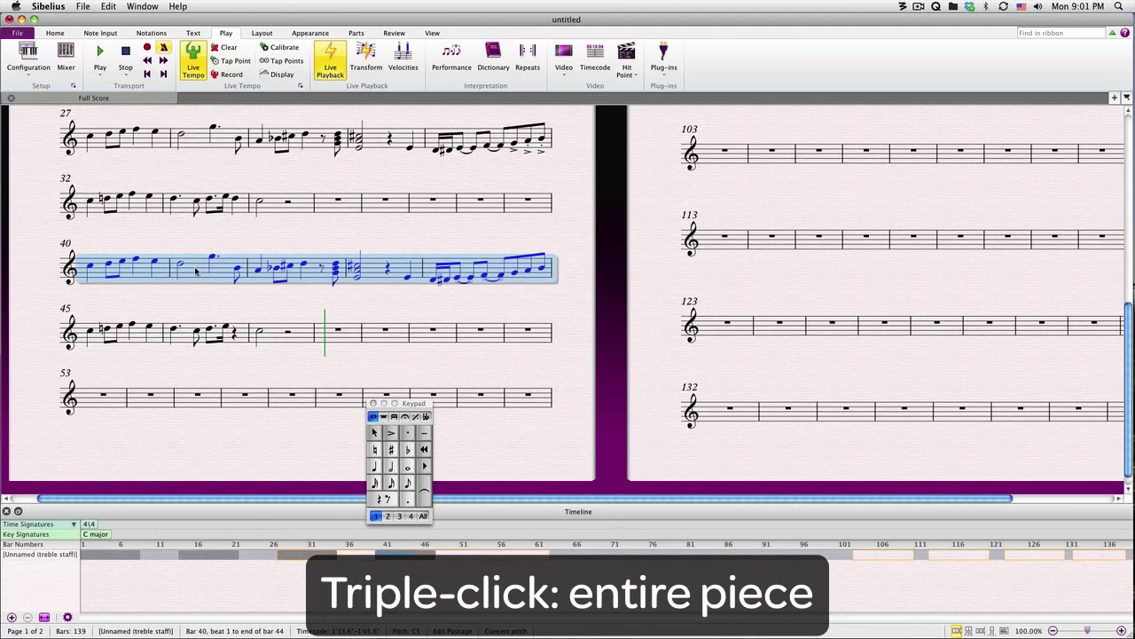
pyautogui.tripleClick(197, 272)
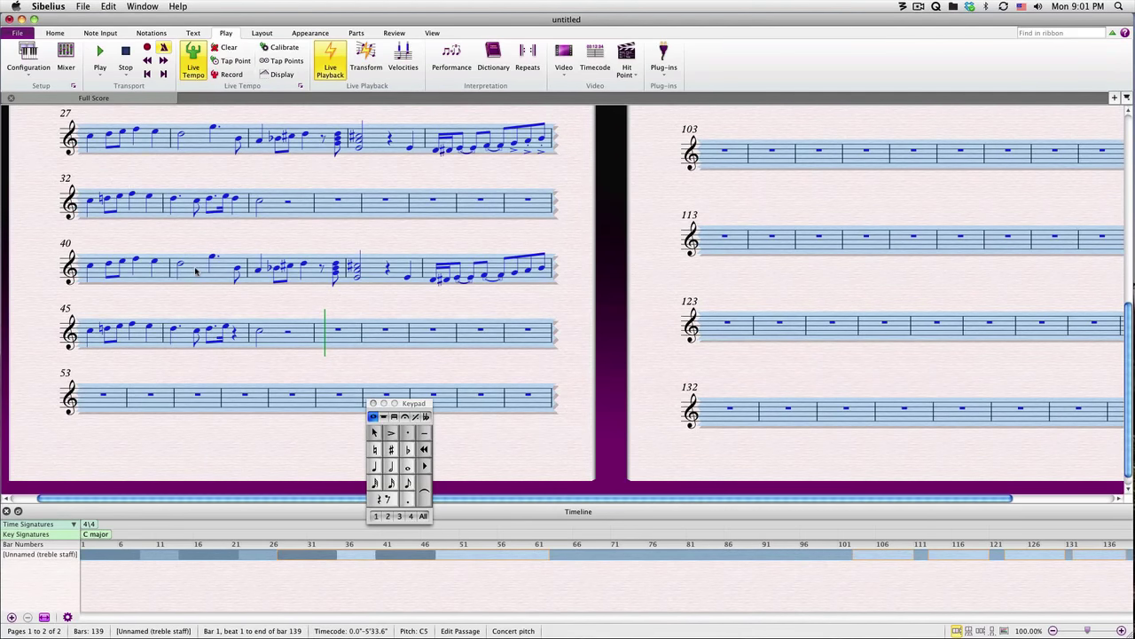
pyautogui.click(192, 291)
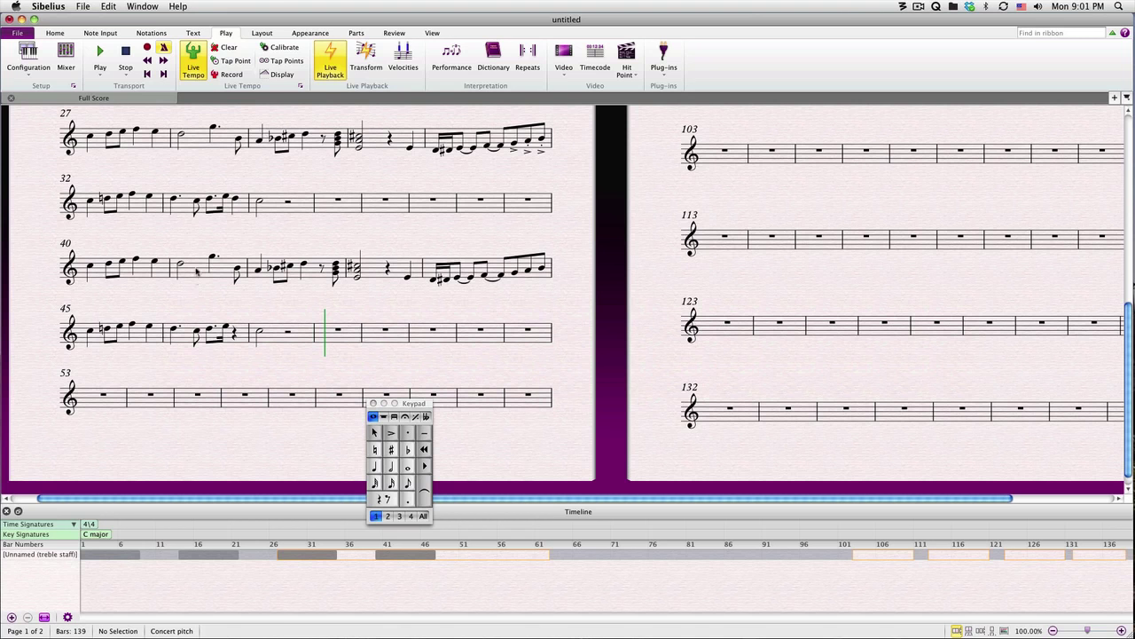
# Clear bar 41's notes, leaving a bar rest
pyautogui.click(197, 272)
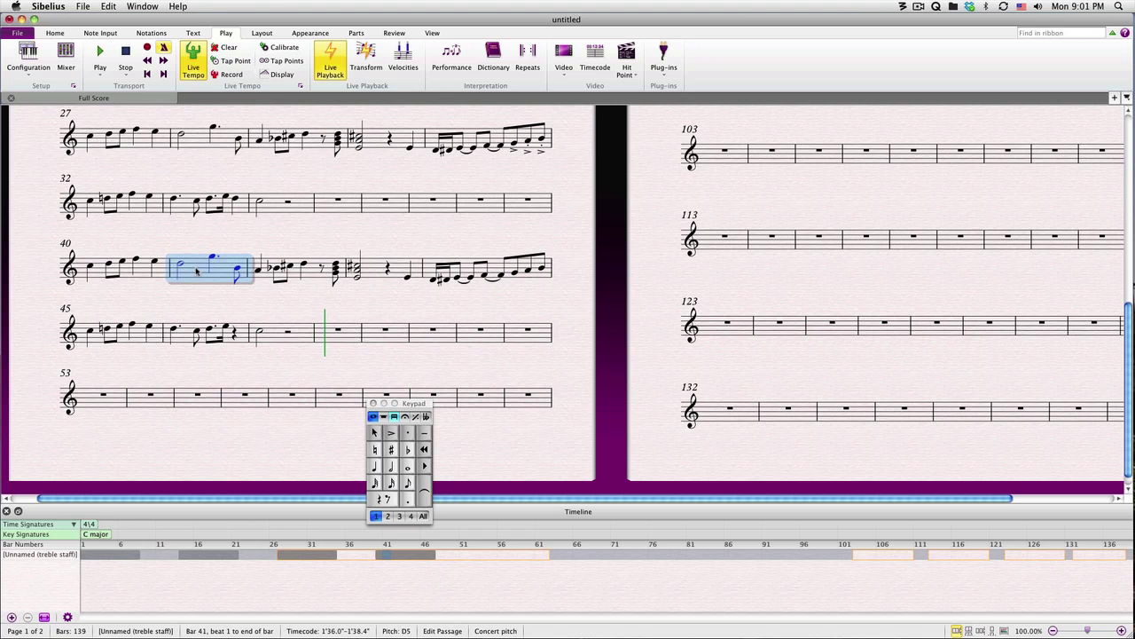
pyautogui.press('super+z')
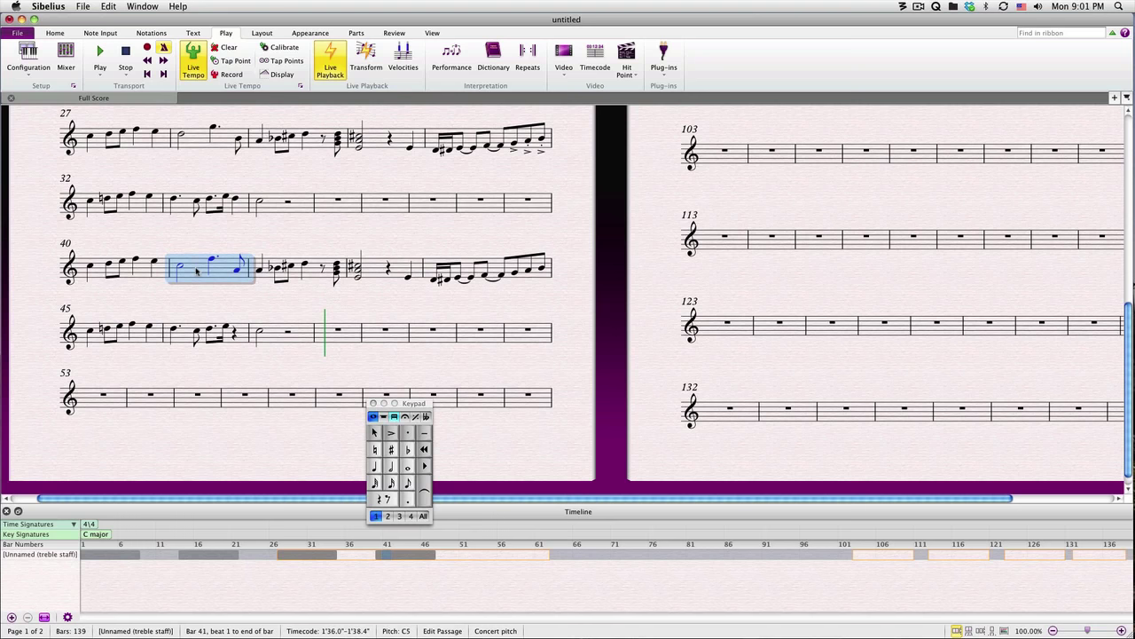
pyautogui.press('Delete')
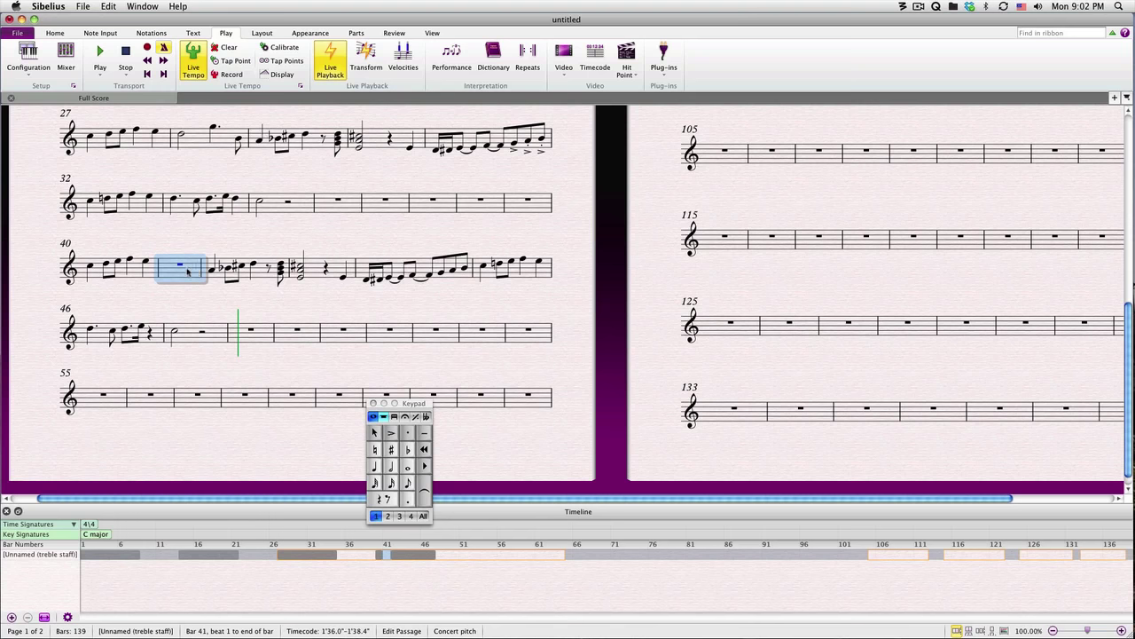
# Add a third above and a sixth below every note in bar 40
pyautogui.click(138, 272)
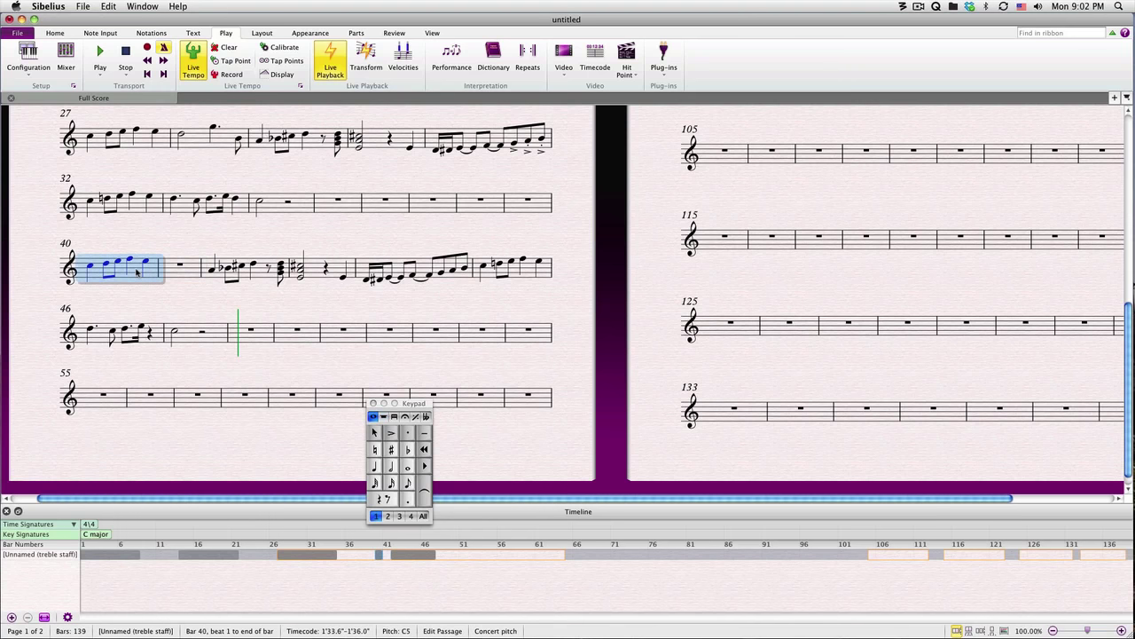
pyautogui.press('3')
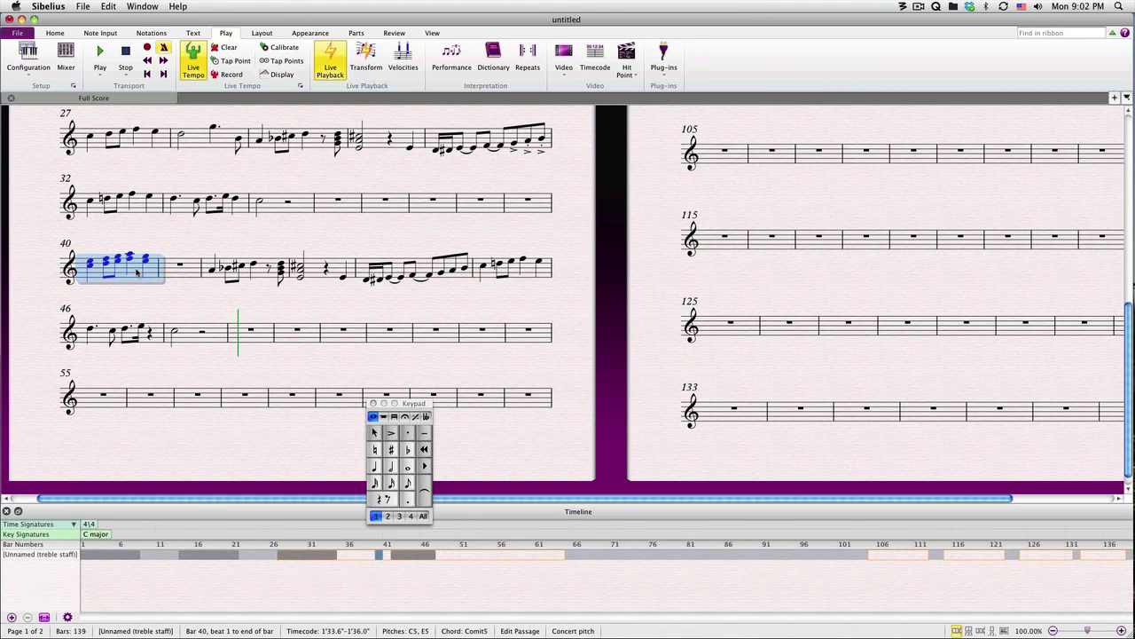
pyautogui.hotkey('shift', '6')
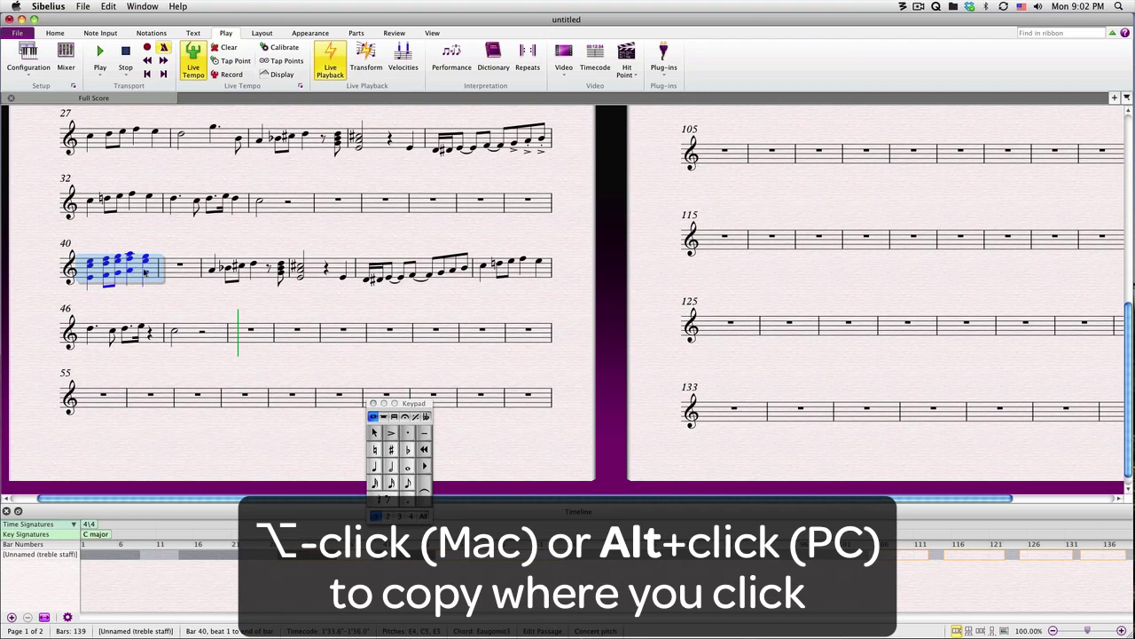
# Copy the chord bar into bars 35 and 42, then repeat it through bars 43–45
pyautogui.keyDown('alt'); pyautogui.click(335, 213); pyautogui.keyUp('alt')
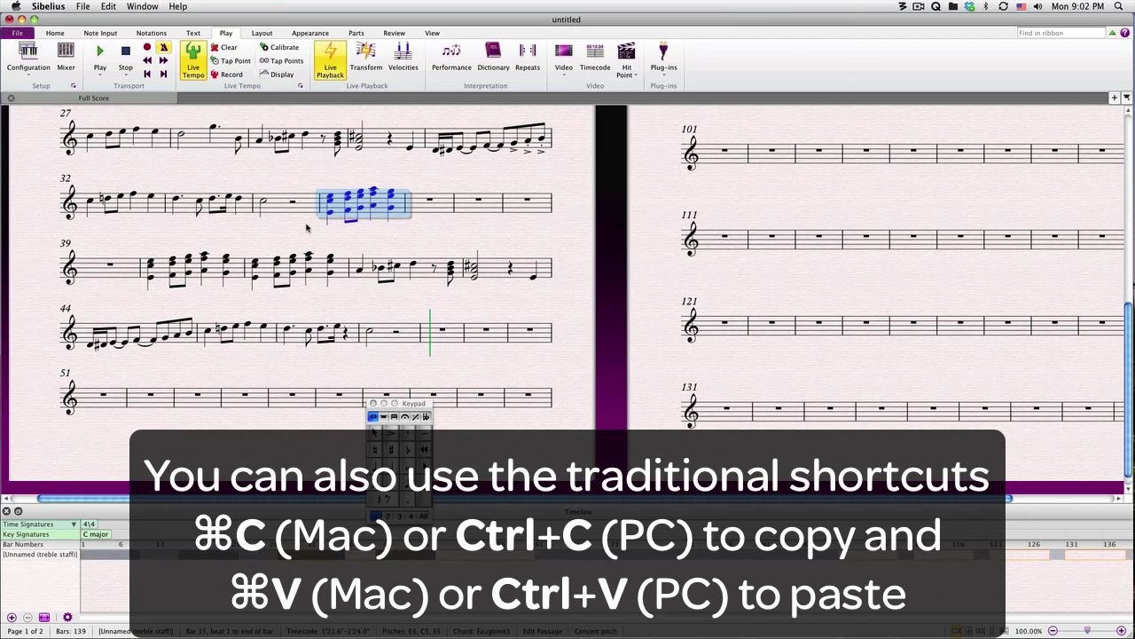
pyautogui.keyDown('alt'); pyautogui.click(362, 272); pyautogui.keyUp('alt')
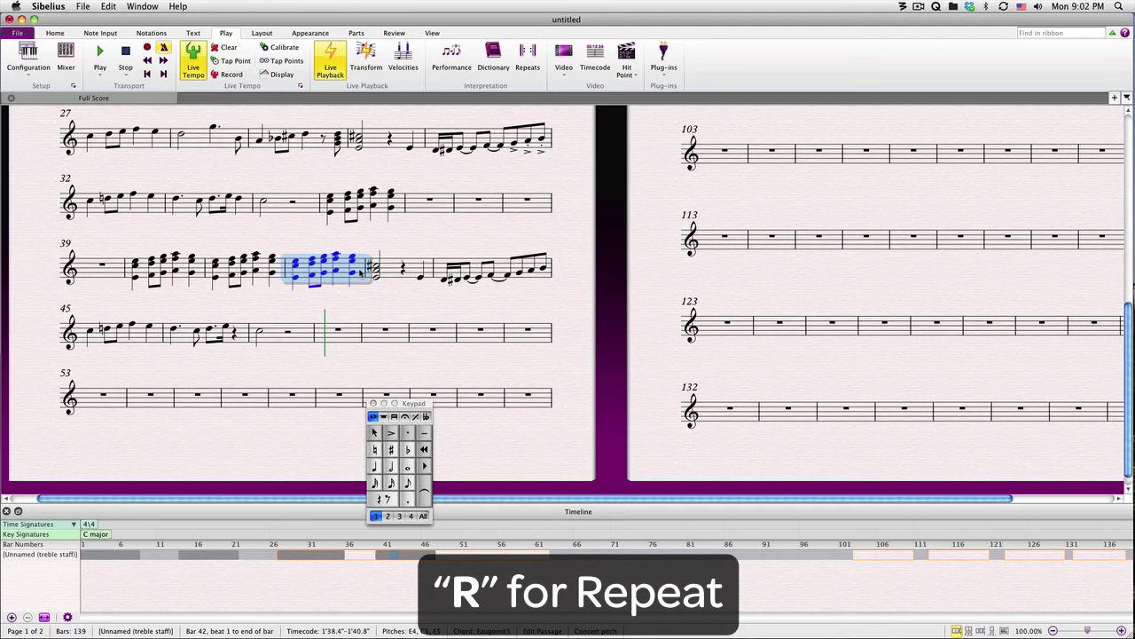
pyautogui.press('r')
pyautogui.press('r')
pyautogui.press('r')
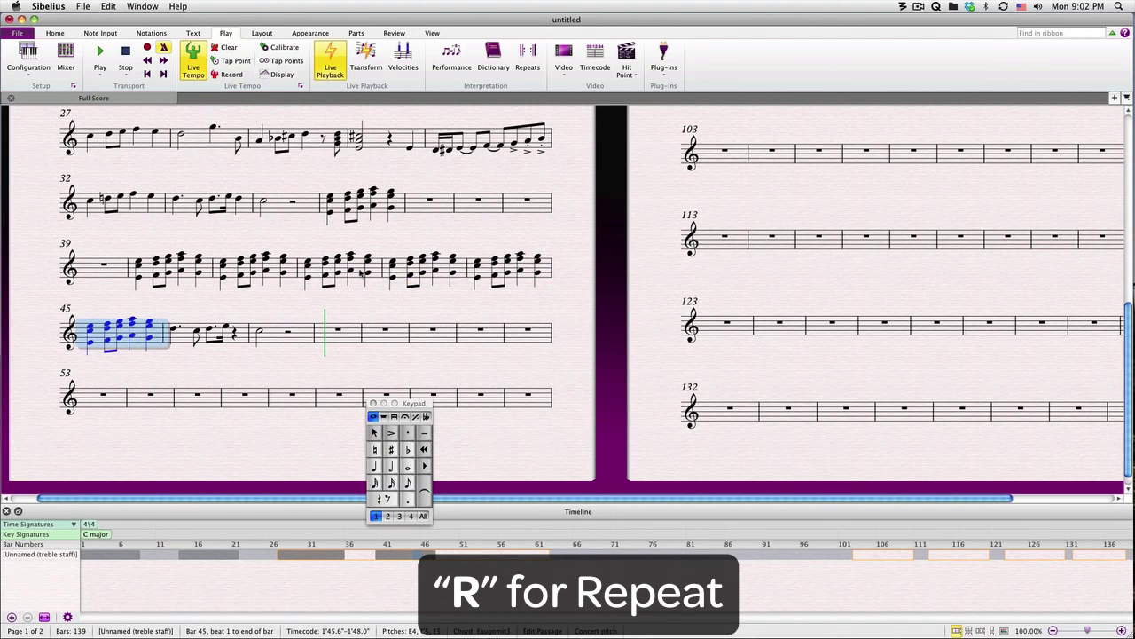